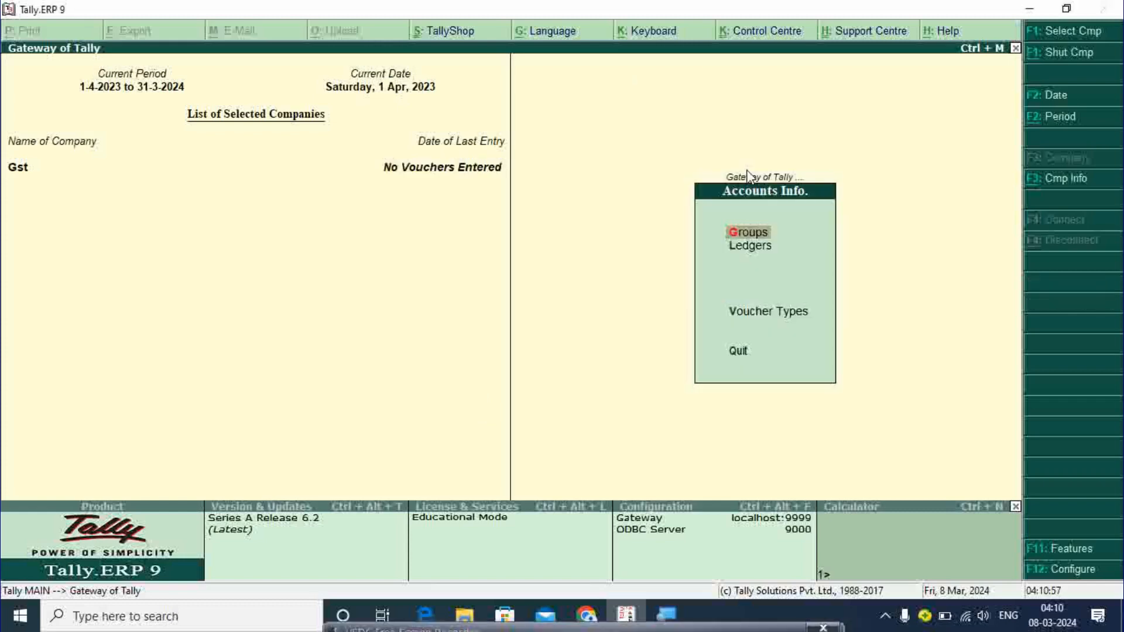
- From Gateway of Tally, open Accounts Info for the Gst company
click(748, 169)
- Create a ledger in the owner's name under Capital Account, state Madhya Pradesh, and save it
key(Down)
key(Return)
key(Return)
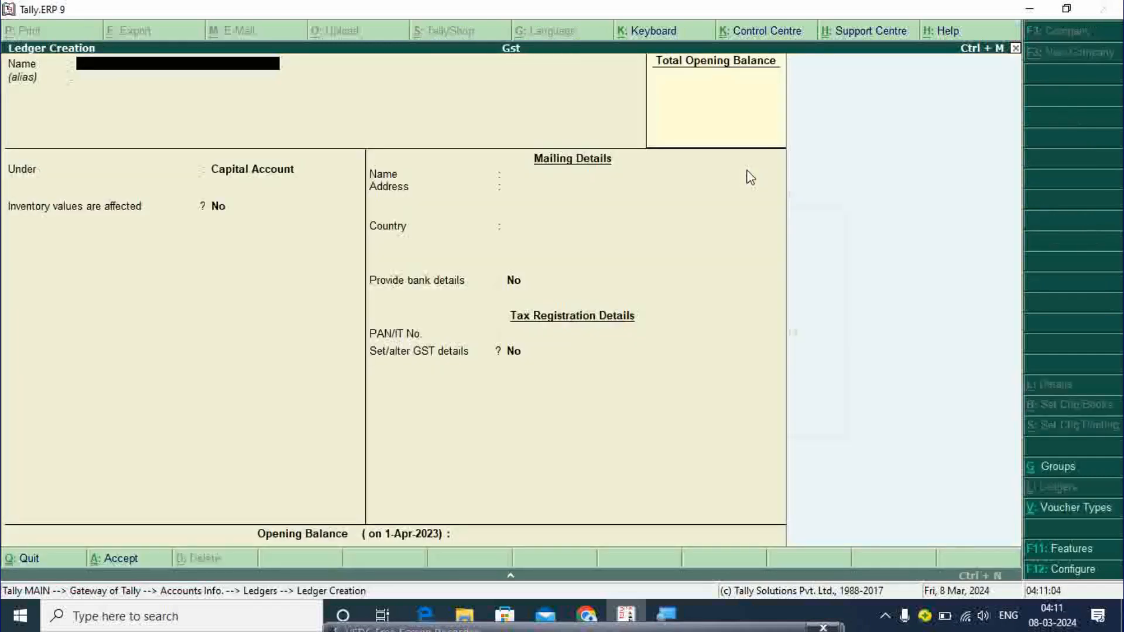
key(Return)
key(Return)
key(Return)
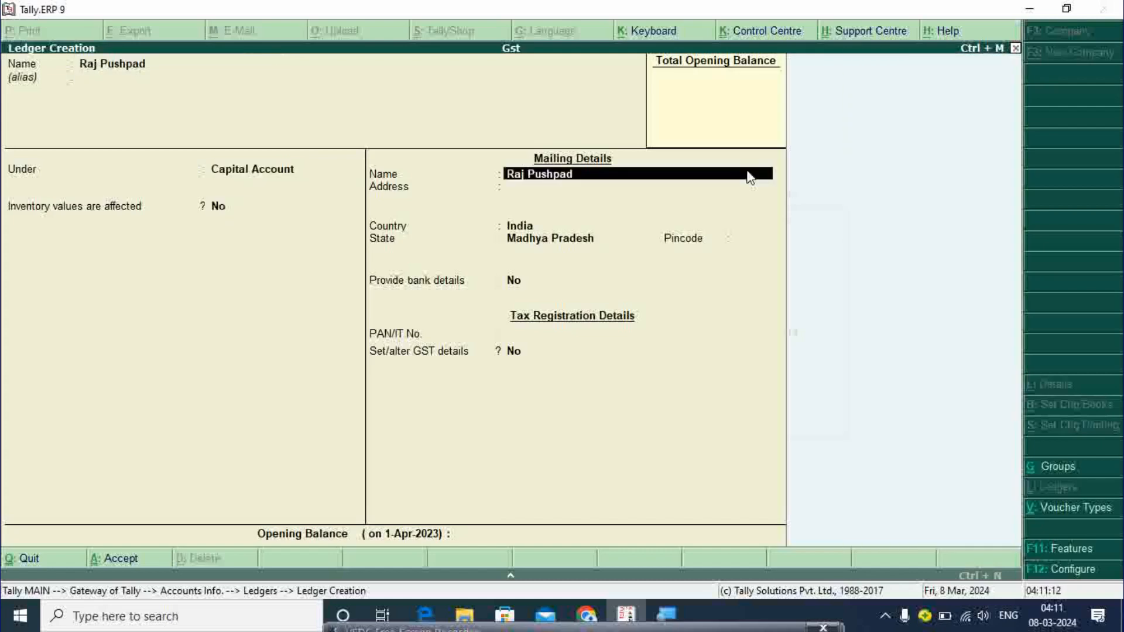
key(Return)
key(Return)
key(Return)
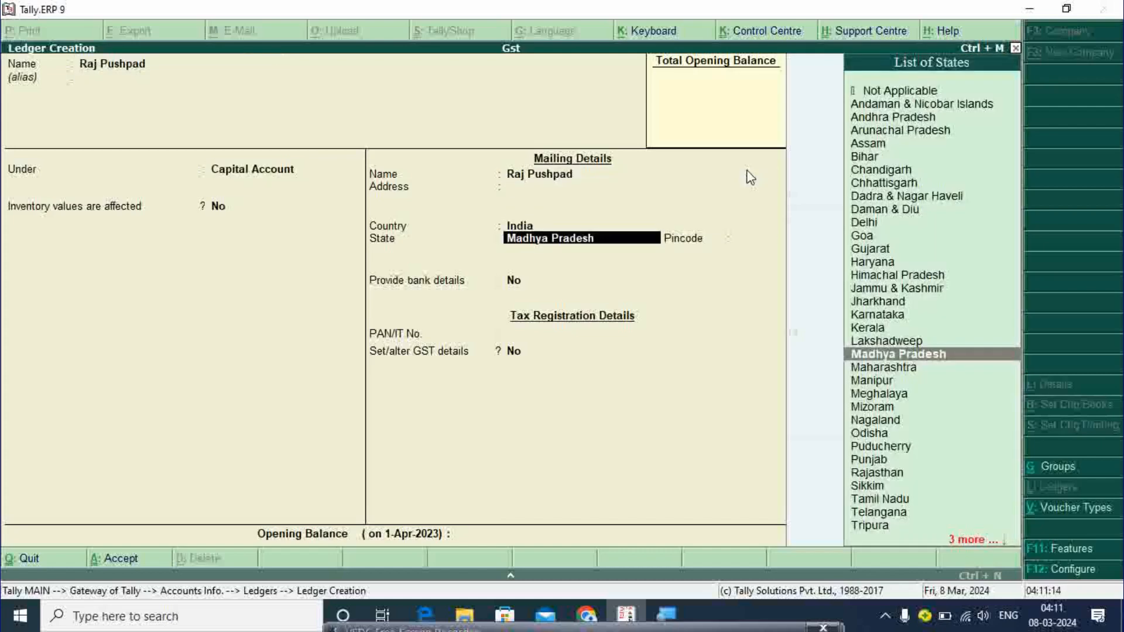
key(Return)
key(Return)
key(Return)
key(Return)
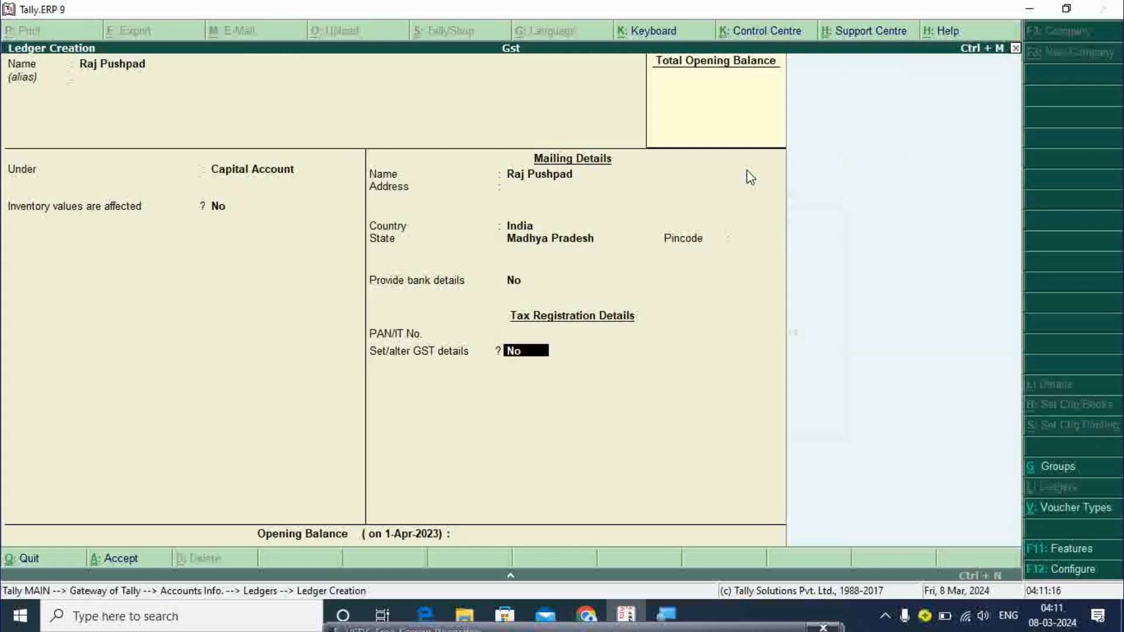
key(Return)
key(Return)
key(Return)
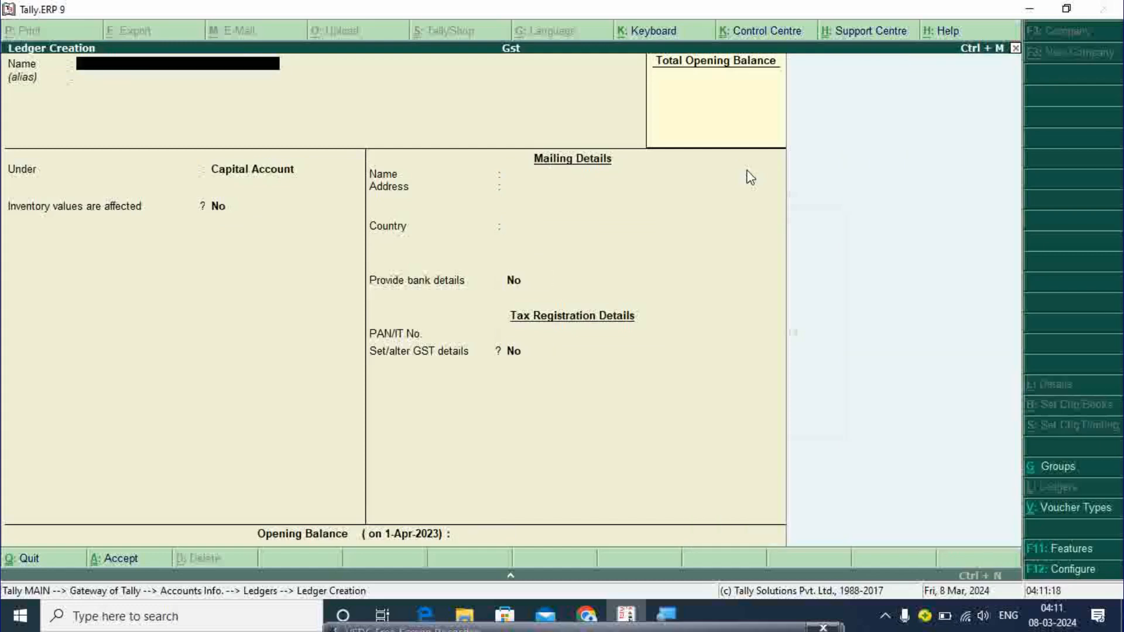
- Create the Sbi Bank ledger under Bank Accounts, bank name Not Applicable, state Madhya Pradesh
text(B)
key(BackSpace)
text(Sbi Bank)
key(Return)
text(Ba)
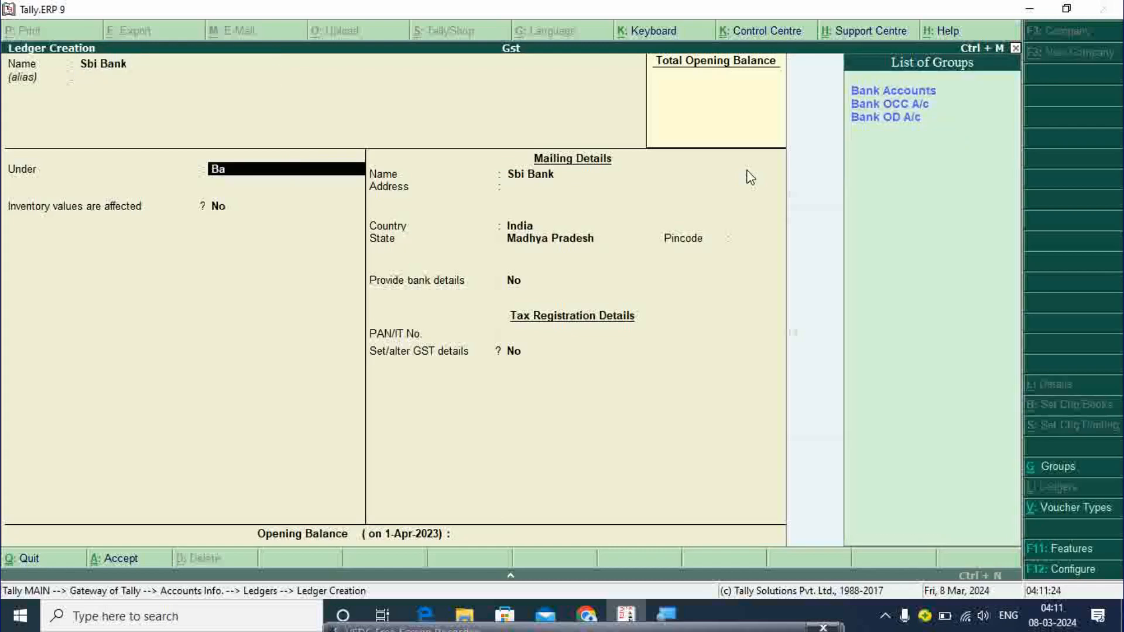
key(Return)
key(Return)
key(Return)
key(Return)
key(Return)
key(Return)
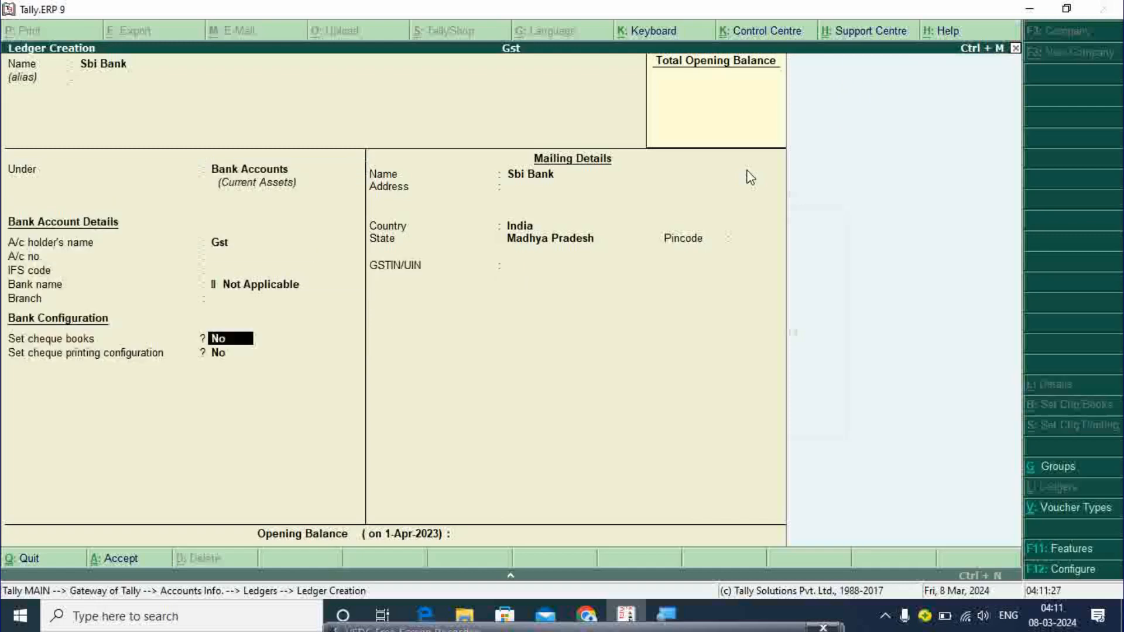
key(BackSpace)
key(BackSpace)
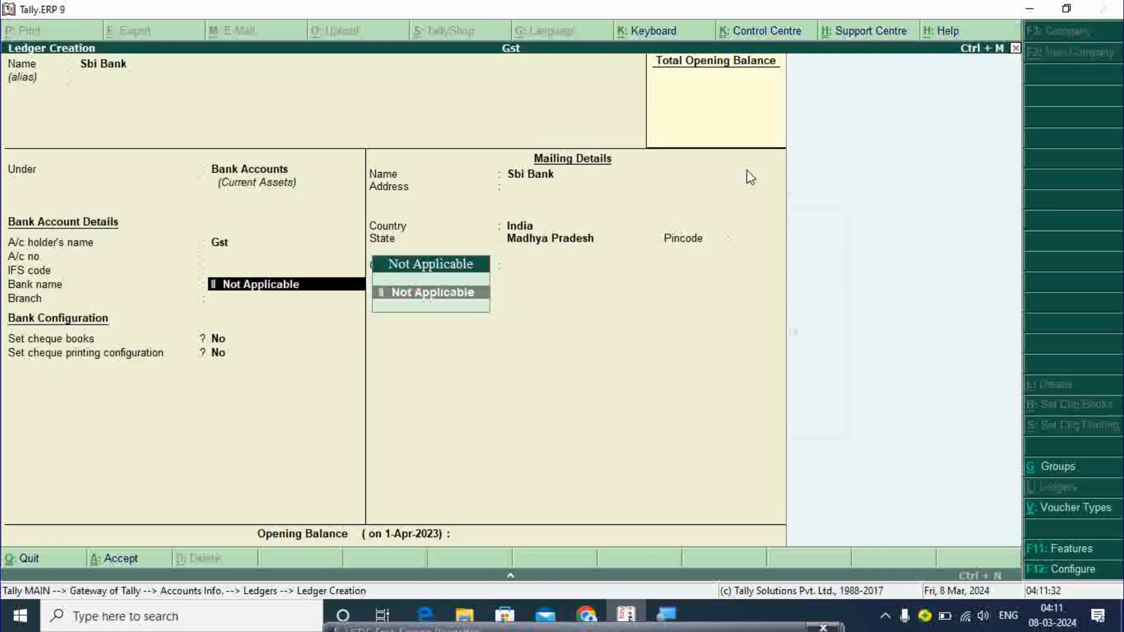
key(Return)
key(Return)
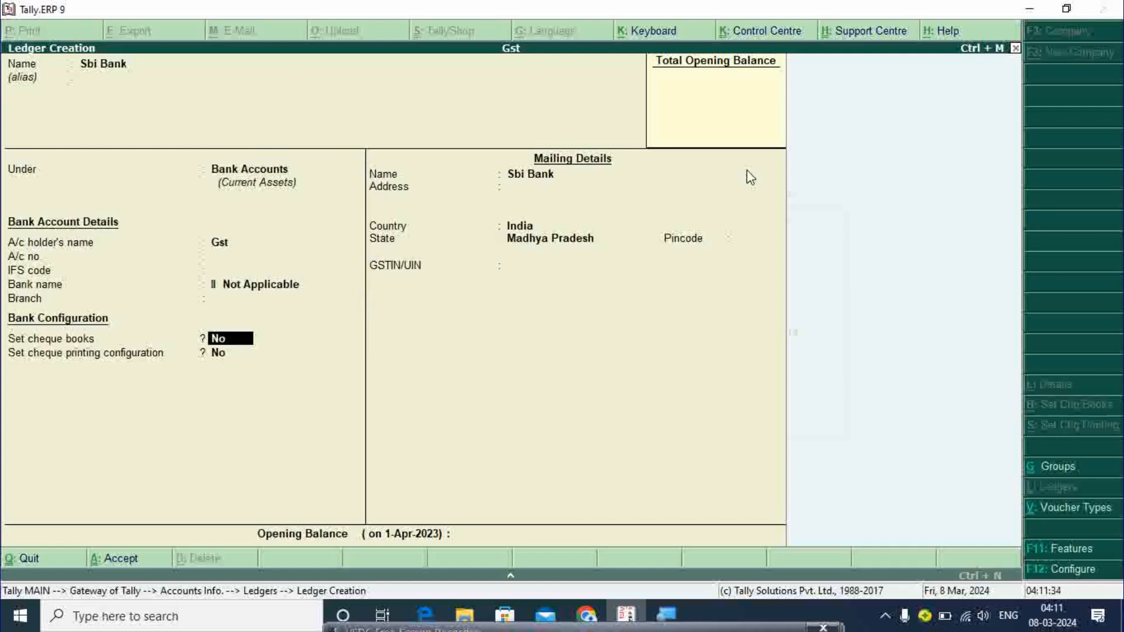
key(Return)
key(Return)
key(Return)
key(Return)
key(Return)
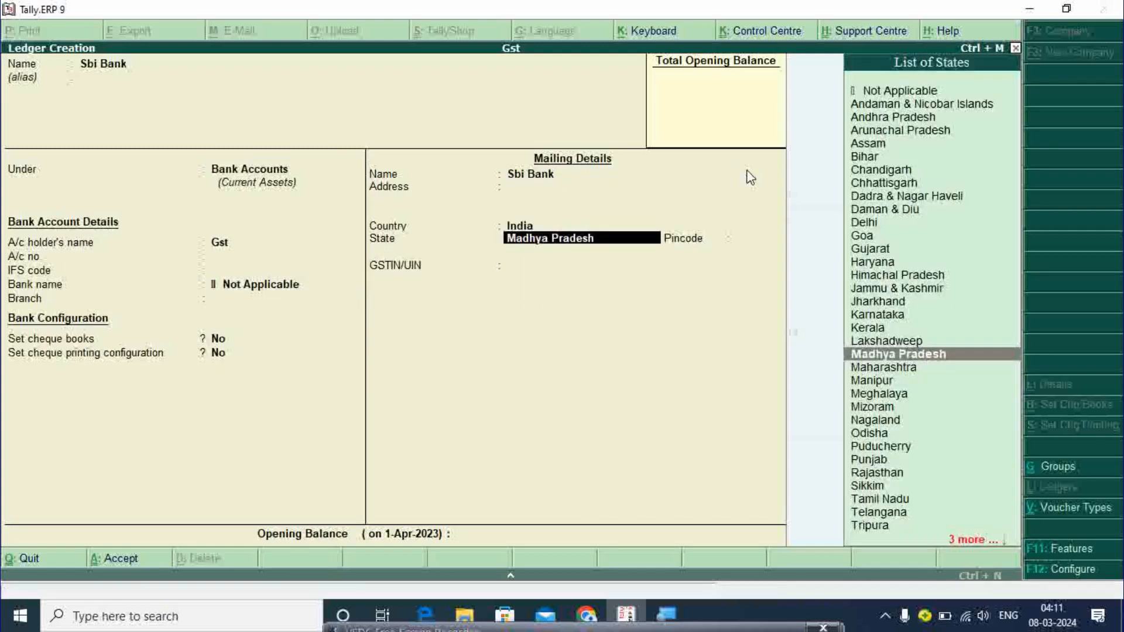
key(Return)
key(Return)
key(Return)
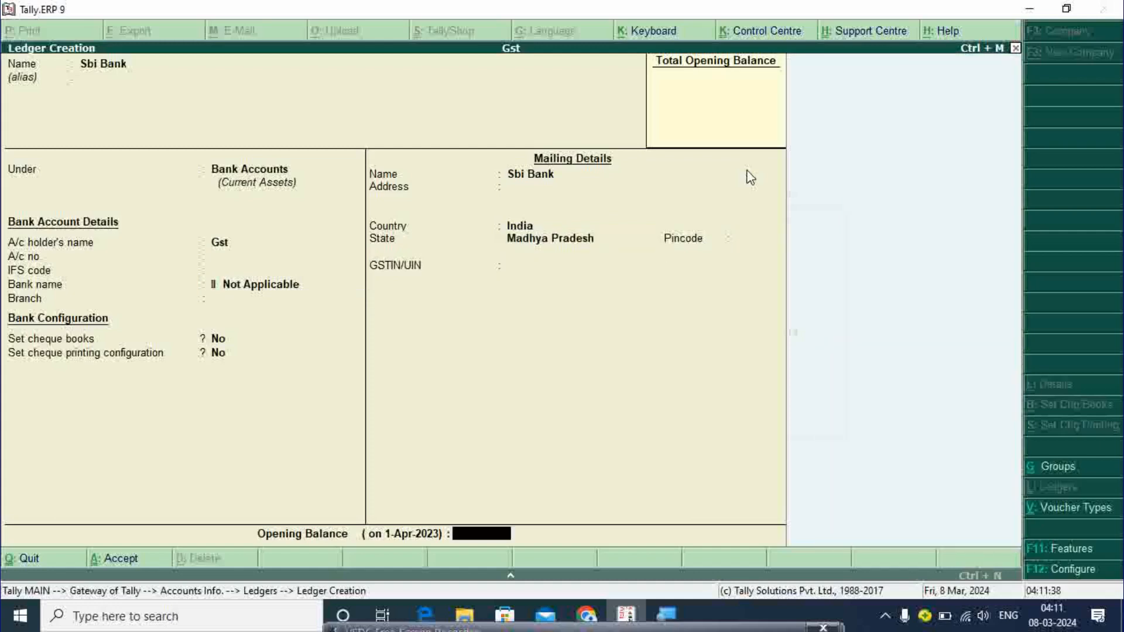
key(Return)
key(Return)
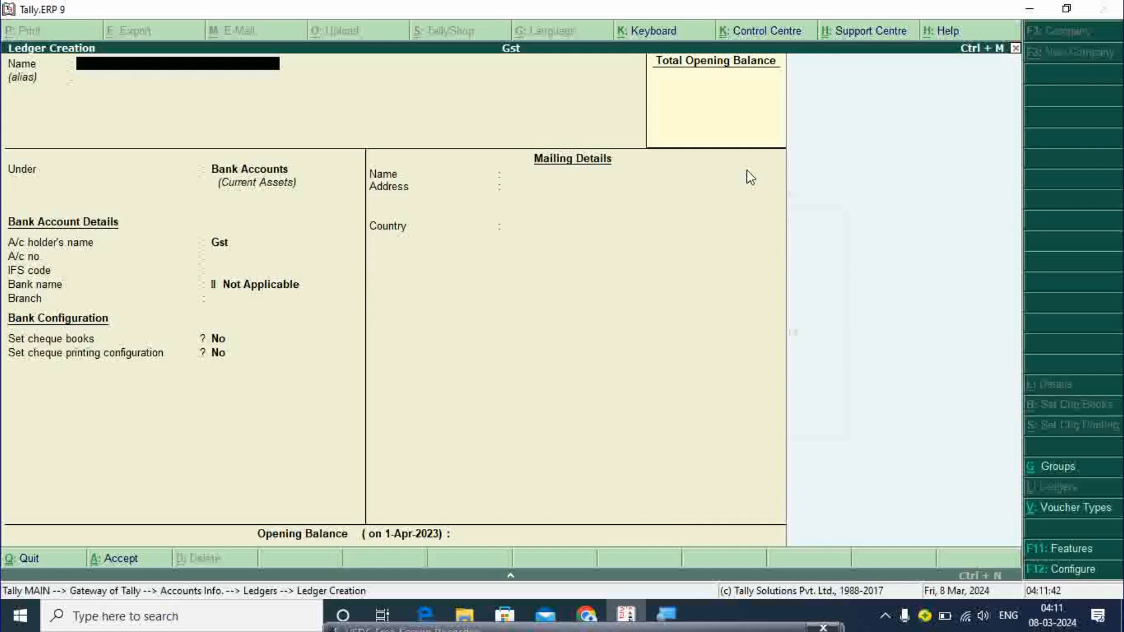
- Name the new ledger Item Purchase under Purchase Accounts, with GST Applicable
text(Item Purchase)
key(Return)
key(Return)
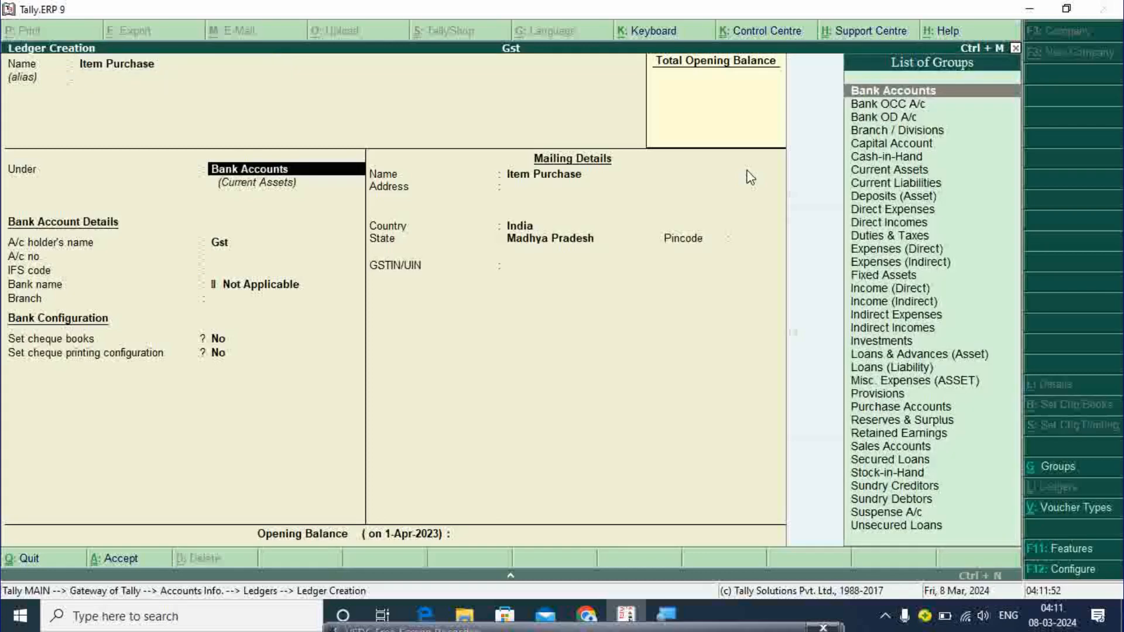
text(Pu)
key(Return)
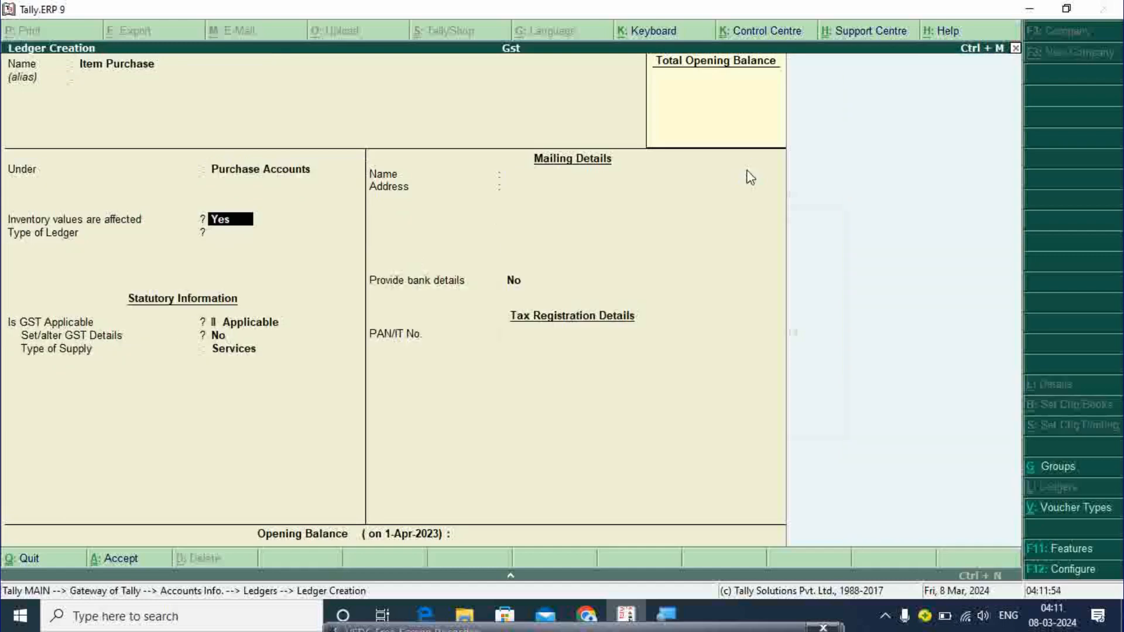
key(Return)
key(Return)
key(Return)
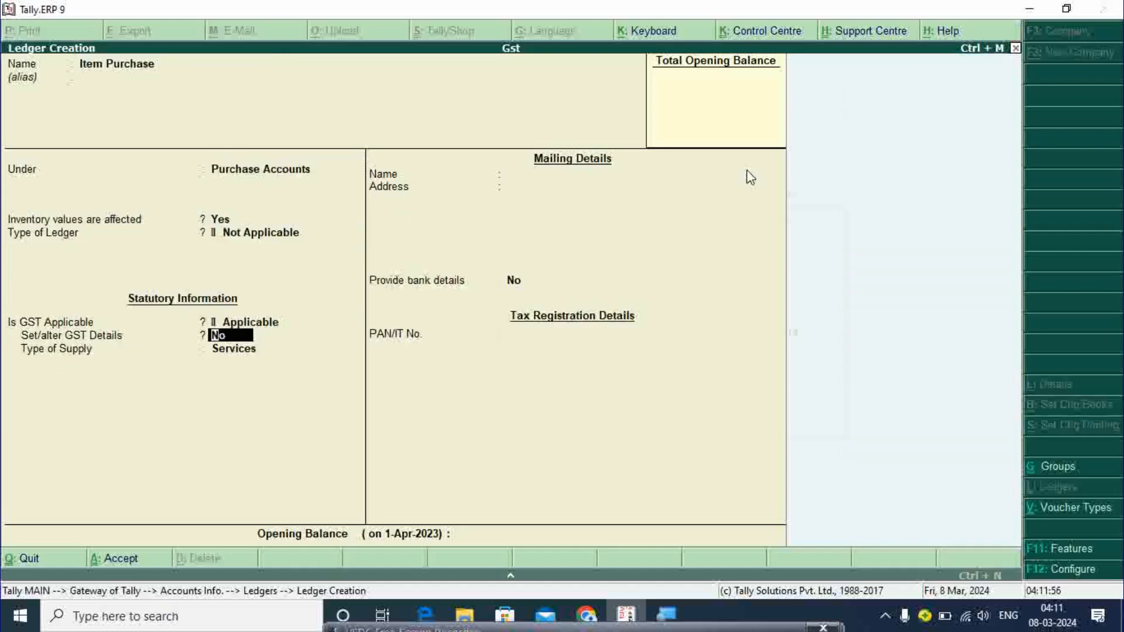
key(BackSpace)
key(Return)
- Set its GST details: description Mobile Shop, Purchase Taxable, 5% integrated tax
key(y)
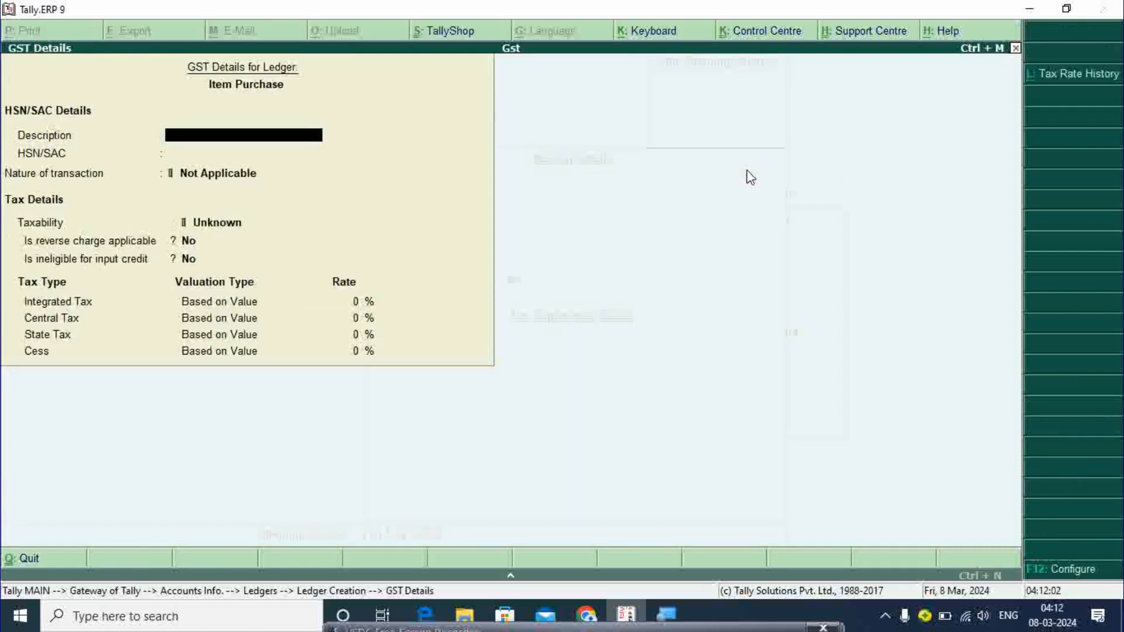
text(Mobile Shop)
key(Return)
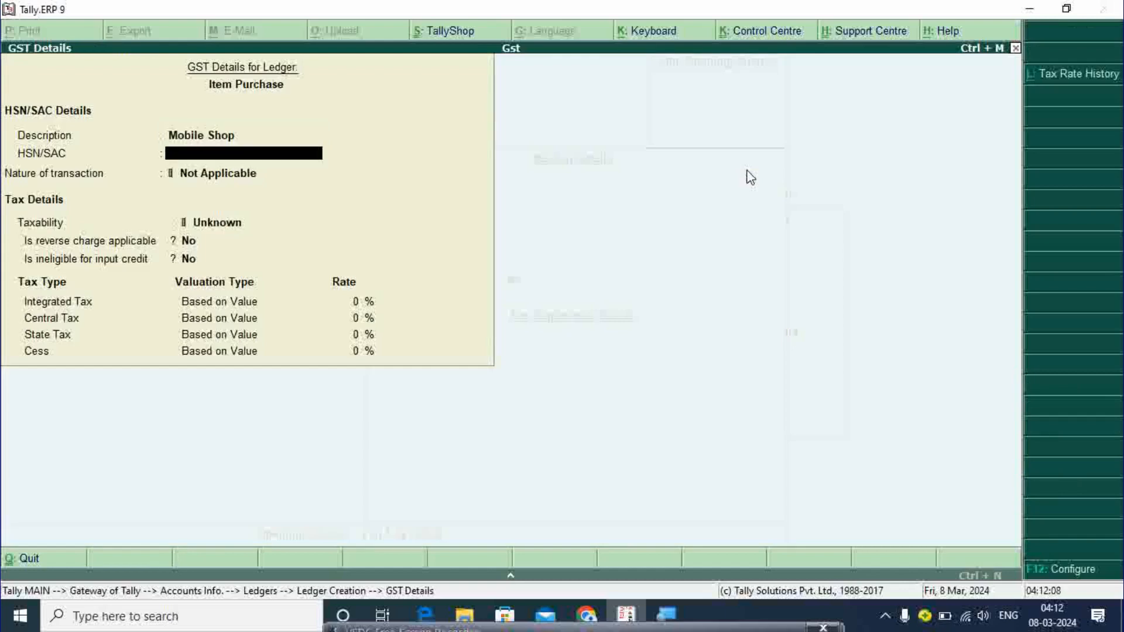
key(Return)
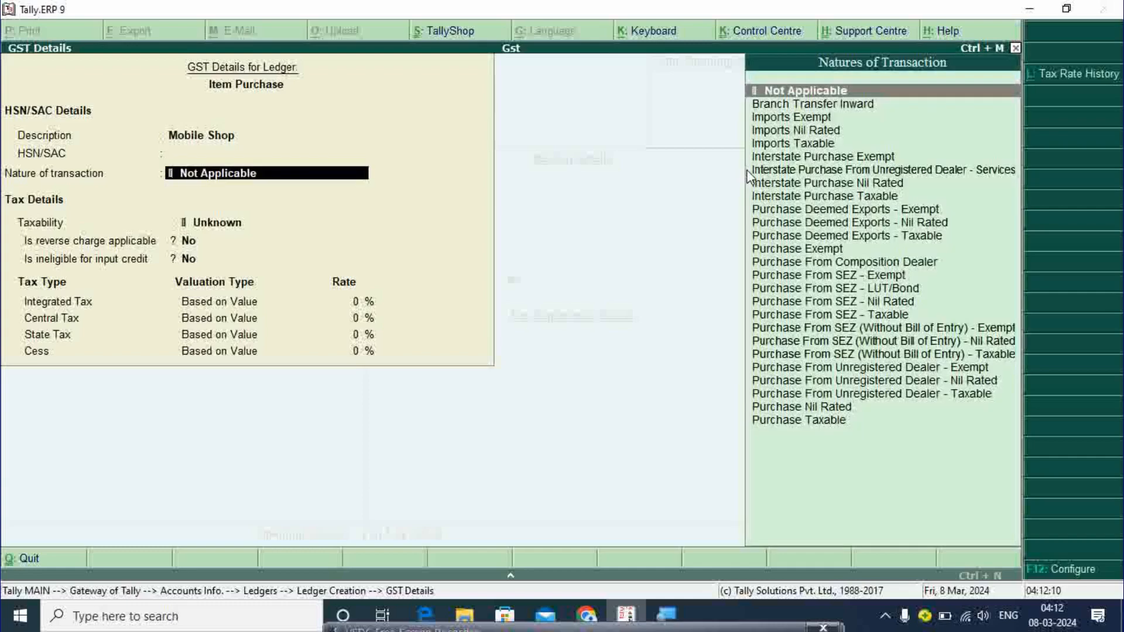
key(Down)
key(Down)
key(Down)
key(Down)
key(Down)
key(Down)
key(Down)
key(Down)
key(Down)
key(Down)
key(Down)
key(Down)
key(Down)
key(Down)
key(Down)
key(Down)
key(Down)
key(Down)
key(Down)
key(Down)
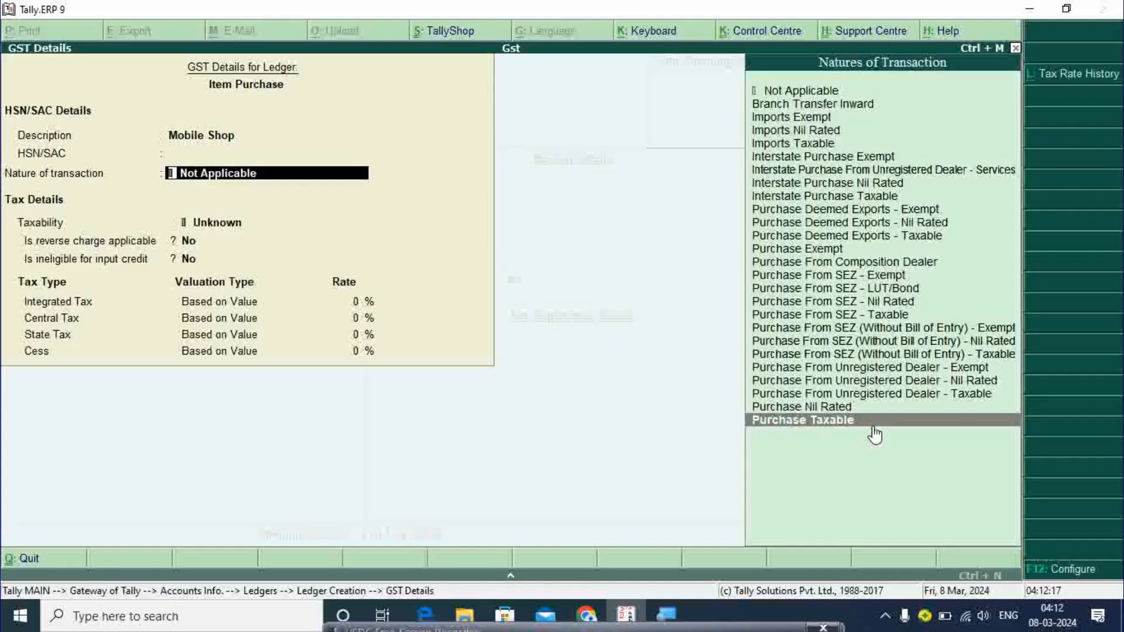
key(Return)
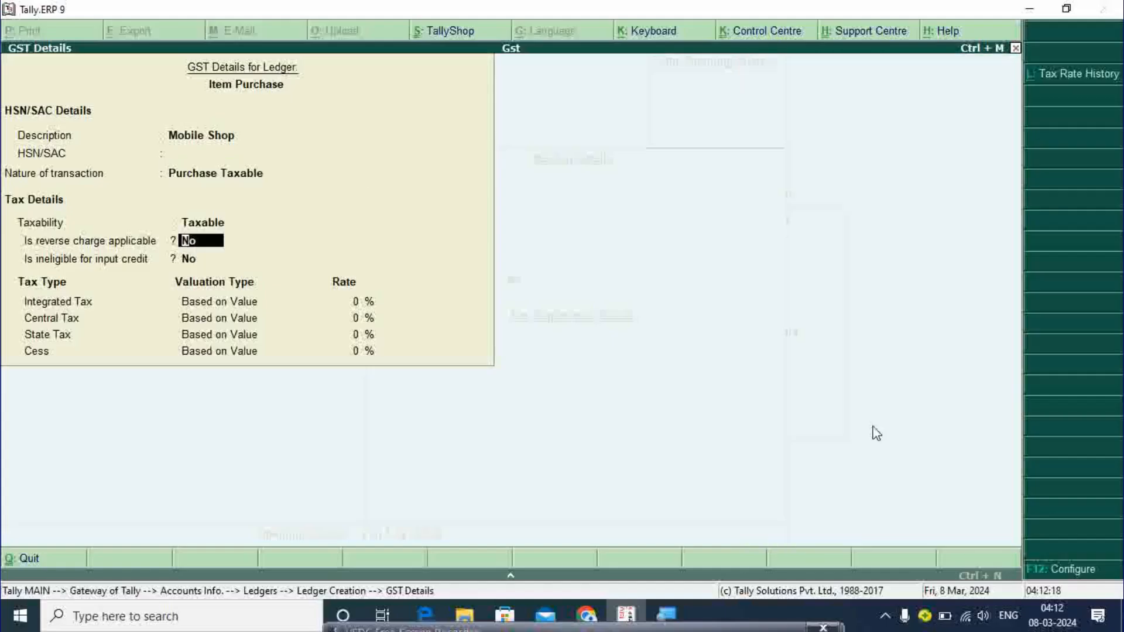
key(Return)
key(Return)
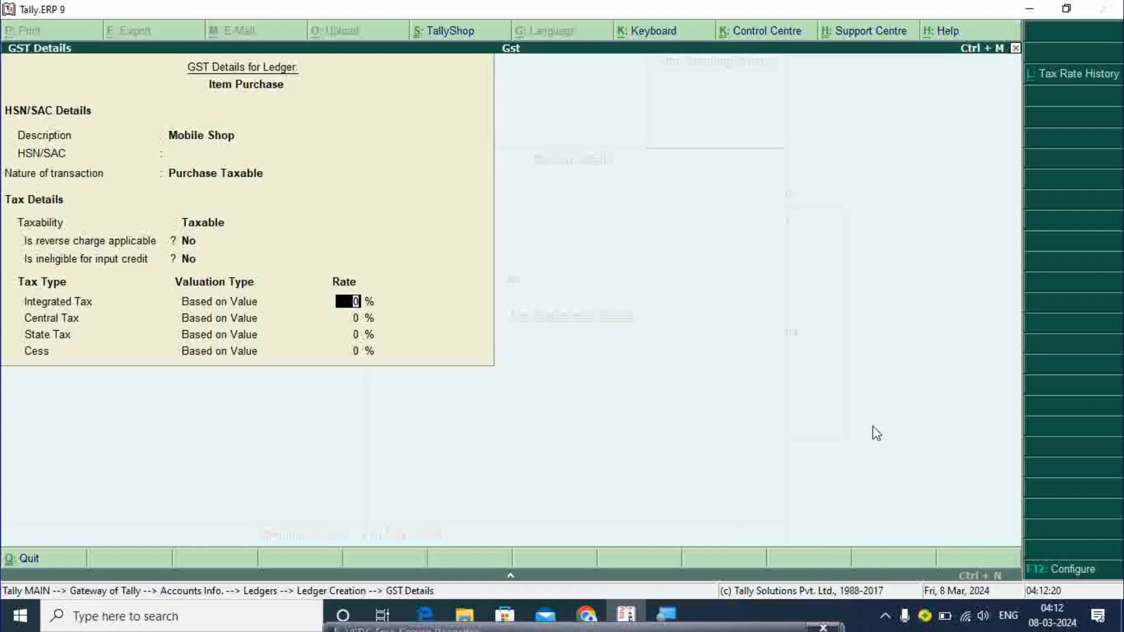
text(5)
key(Return)
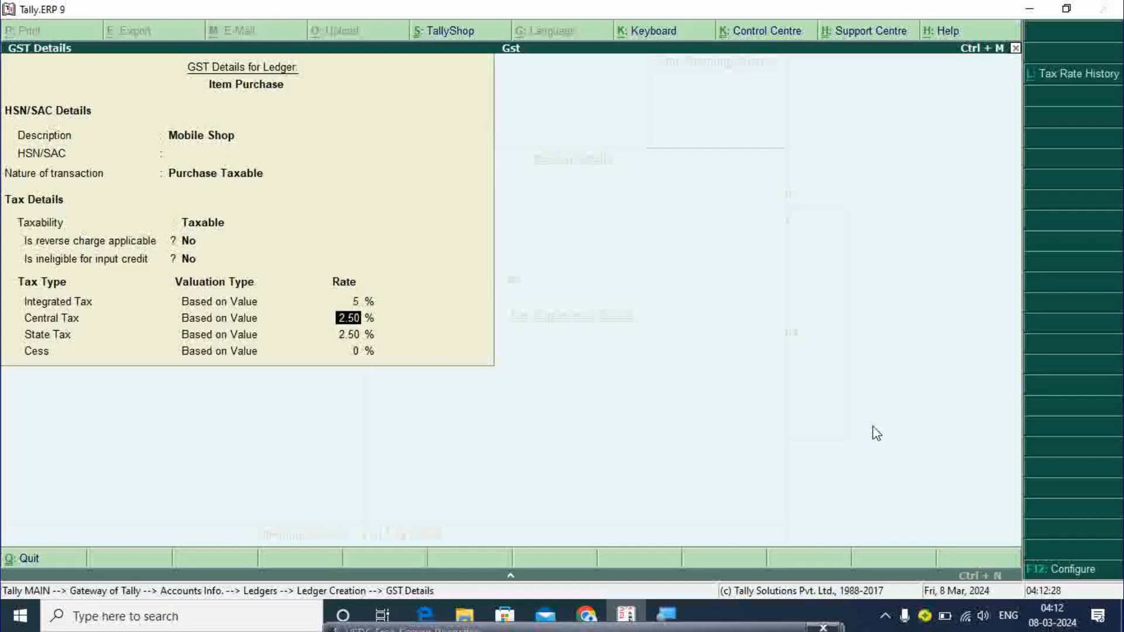
key(Return)
key(Return)
key(Return)
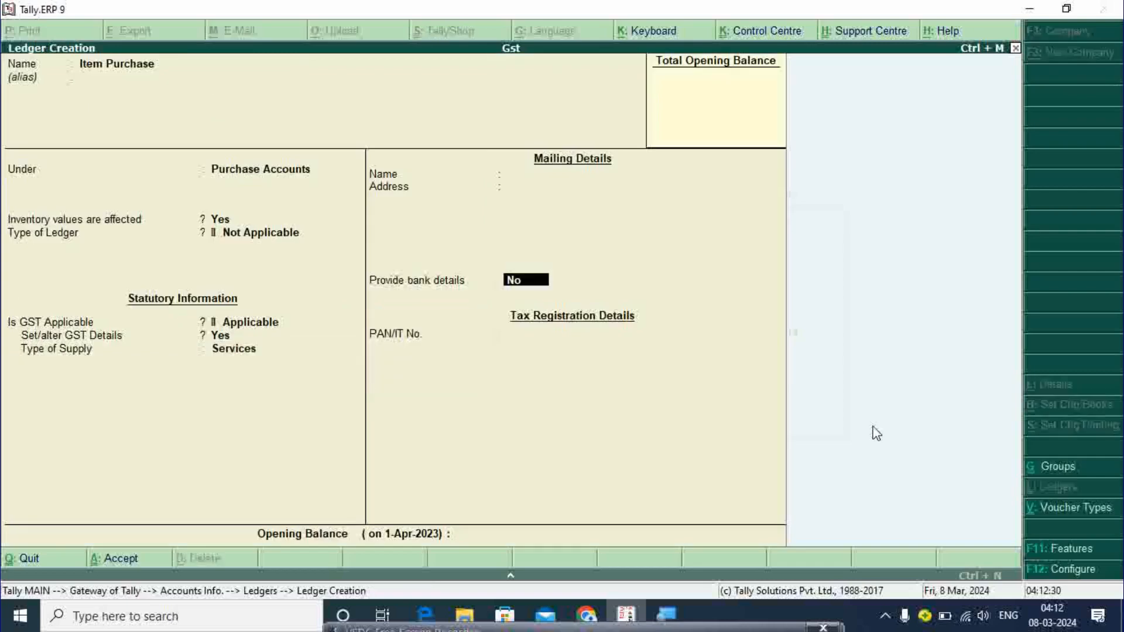
- Set the type of supply to Goods and save the Item Purchase ledger
key(BackSpace)
key(Up)
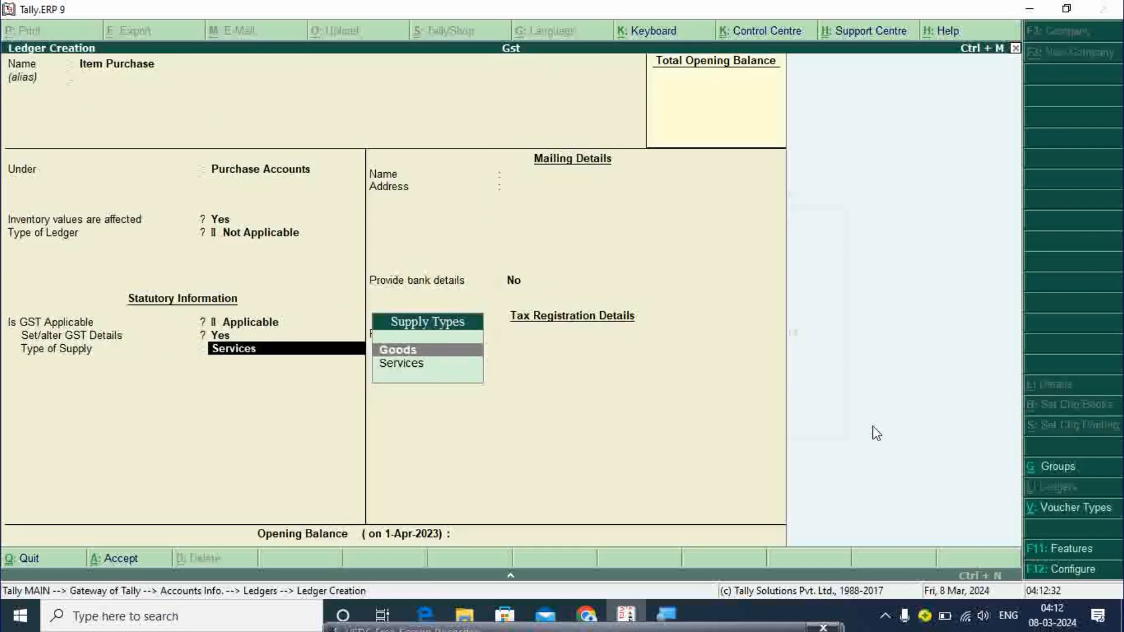
key(Return)
key(Return)
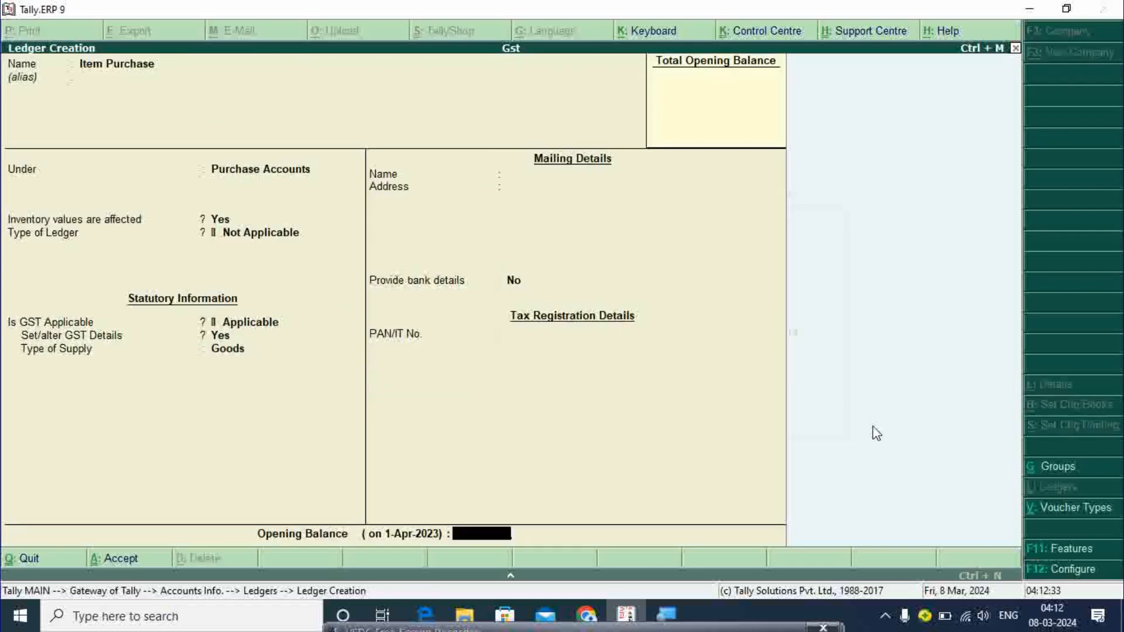
key(Return)
key(Return)
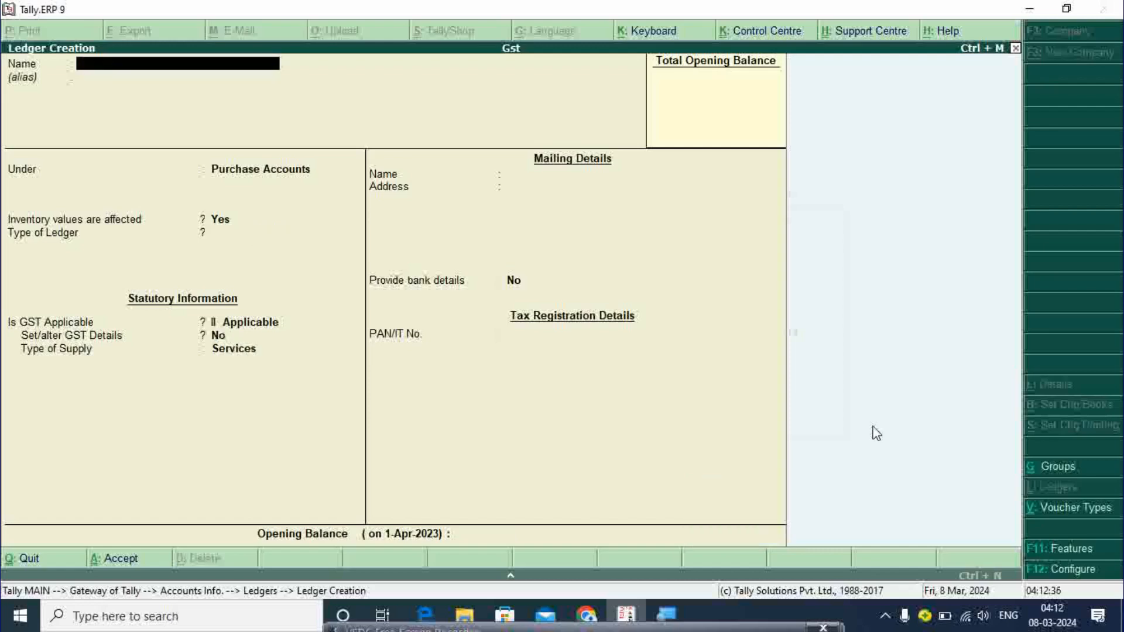
- Name the new ledger Item Sale under Sales Accounts, Type of Ledger Not Applicable
text(Item Sale)
key(Return)
text(Sal)
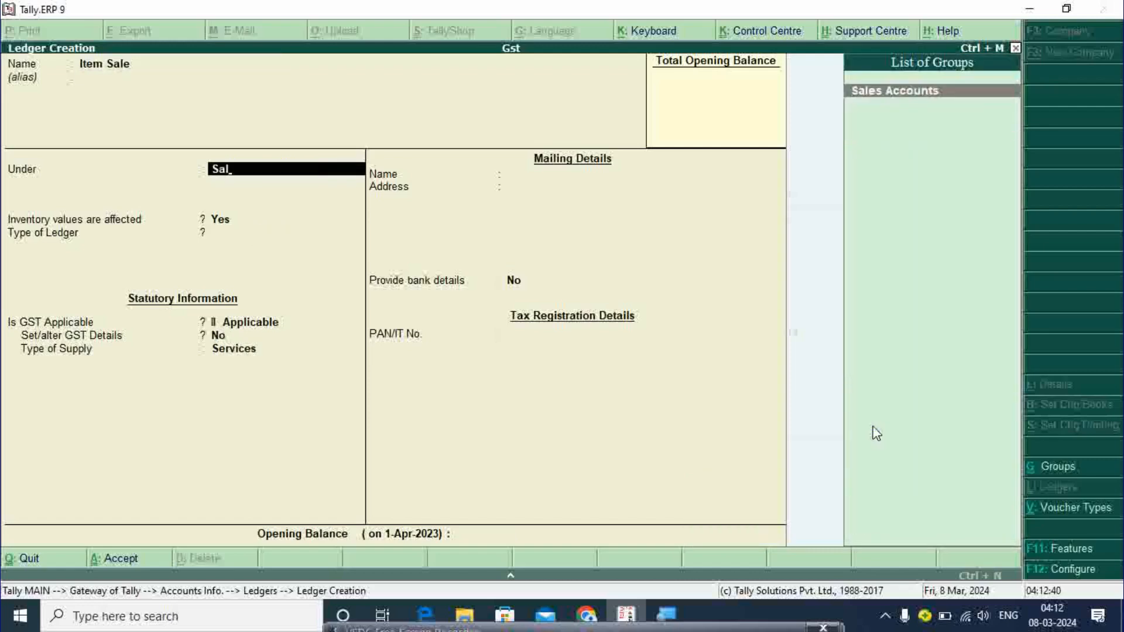
key(Return)
key(Return)
key(Return)
key(Return)
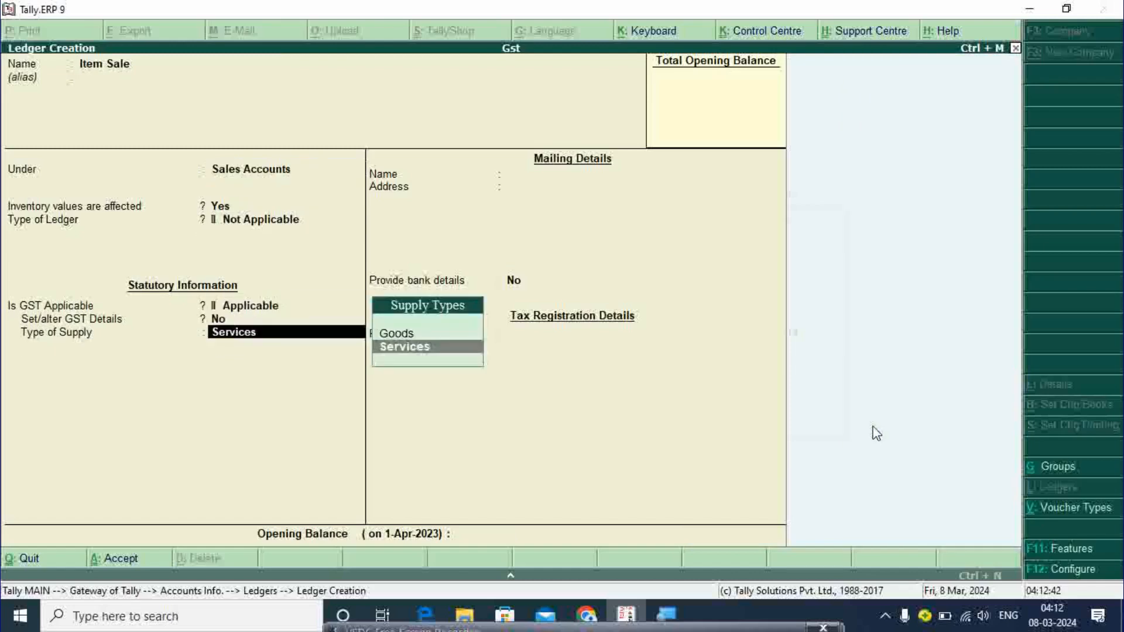
key(BackSpace)
- Set its GST details: description Mobile Shop, Sales Taxable, 5% integrated tax
key(y)
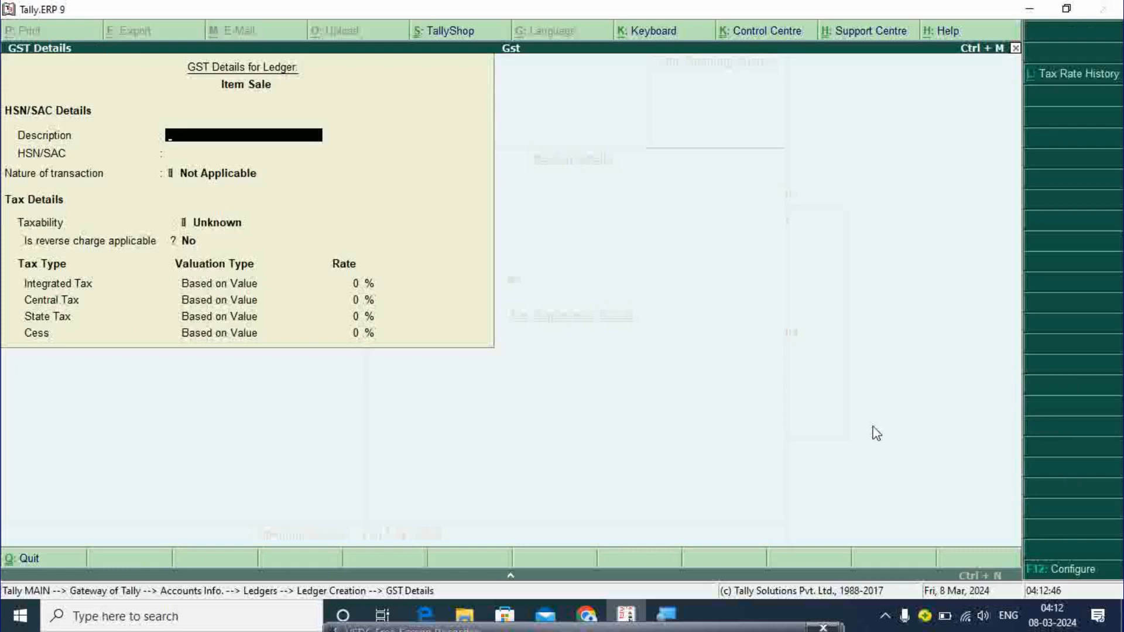
text(Mobile Shop)
key(Return)
key(Return)
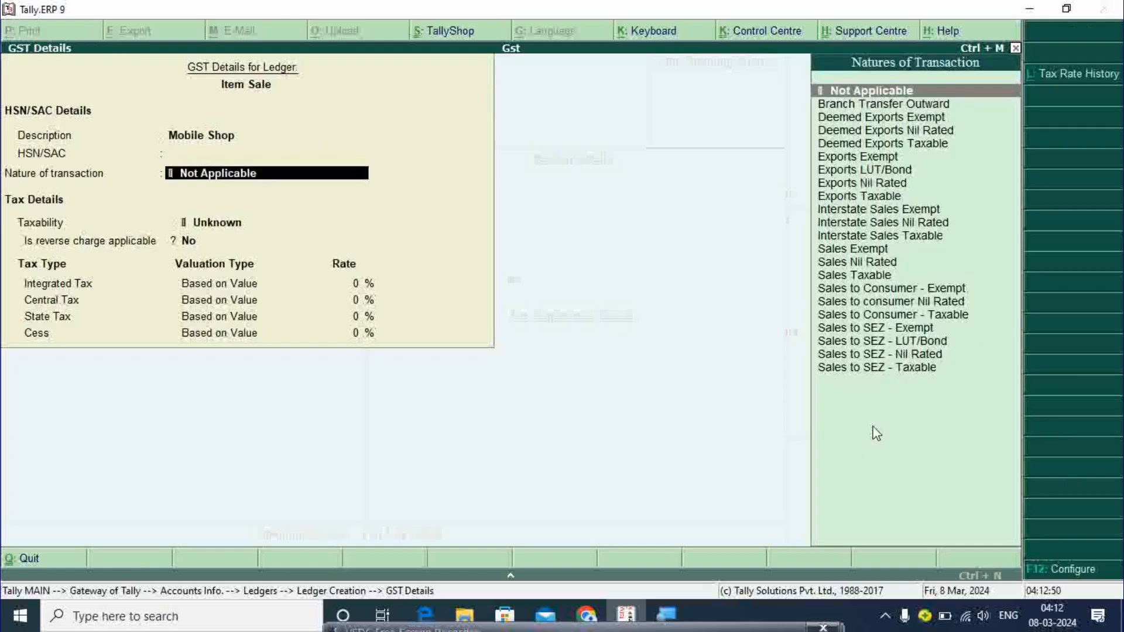
key(Down)
key(Down)
key(Down)
key(Down)
key(Down)
key(Down)
key(Down)
key(Down)
key(Down)
key(Down)
key(Down)
key(Down)
key(Down)
key(Down)
key(Down)
key(Down)
key(Down)
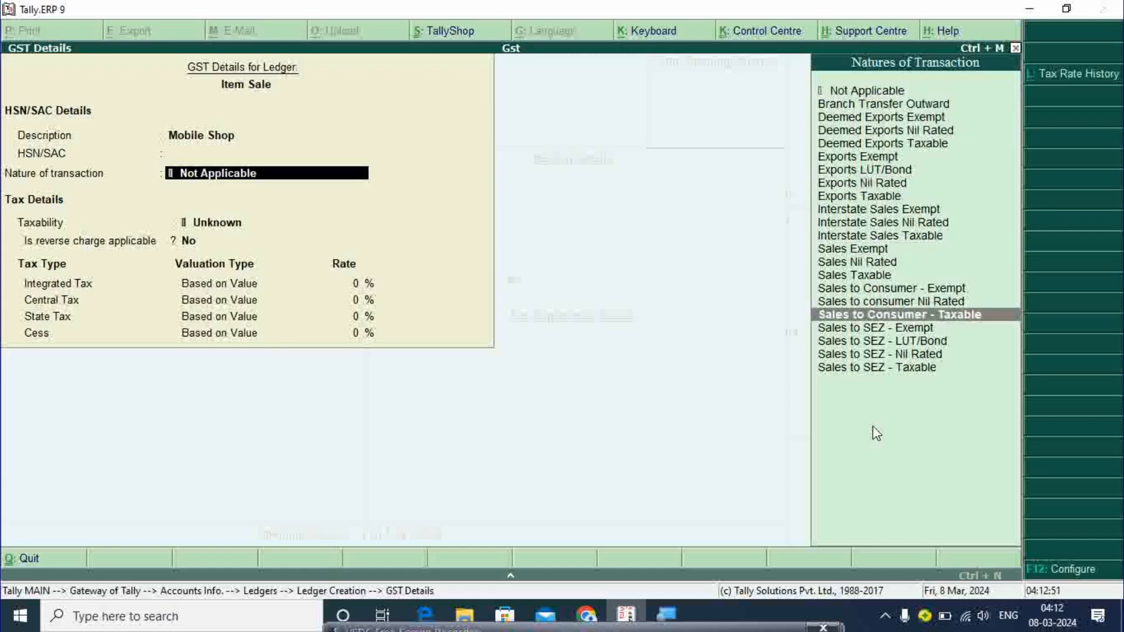
key(Up)
key(Up)
key(Up)
key(Return)
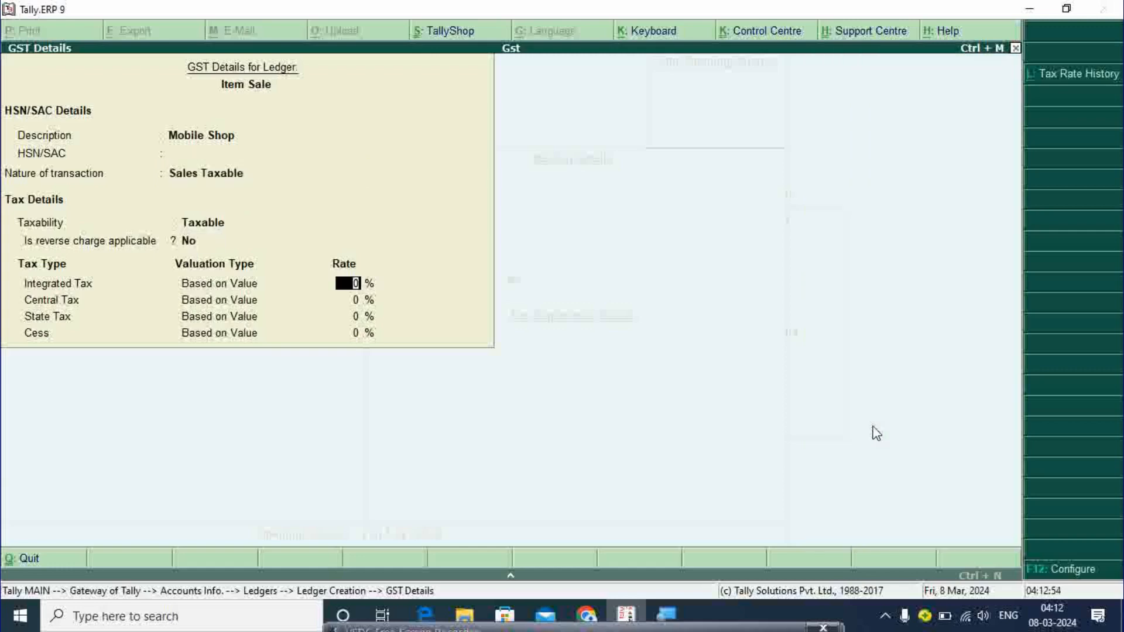
text(5)
key(Return)
key(Return)
key(Return)
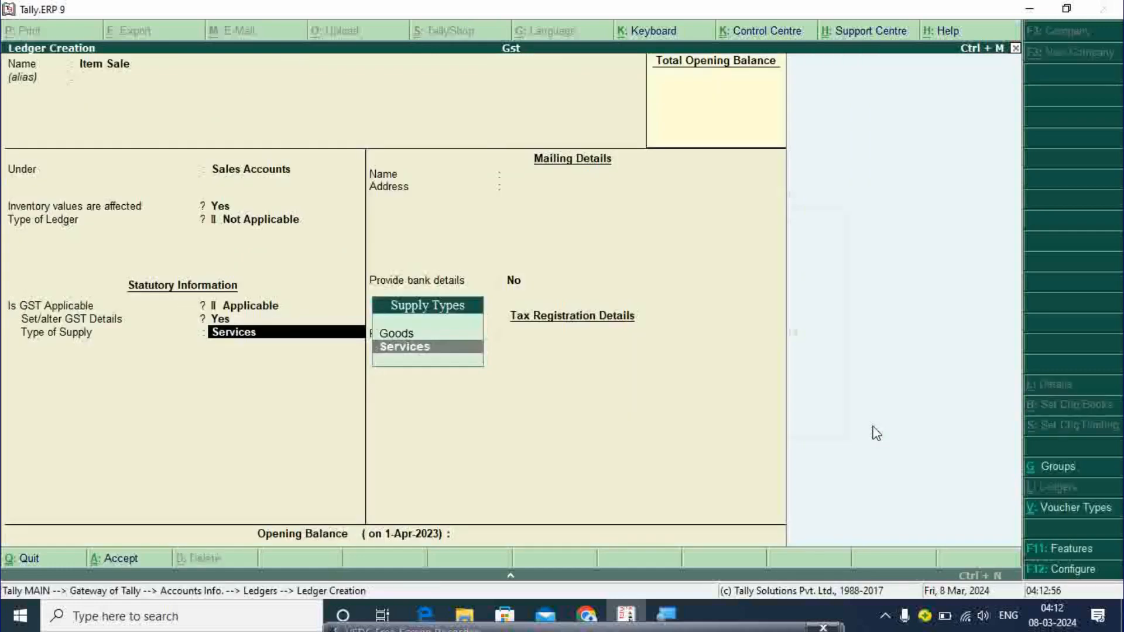
key(Return)
- Set Goods as the supply type, save the Item Sale ledger and exit creation
key(BackSpace)
key(Up)
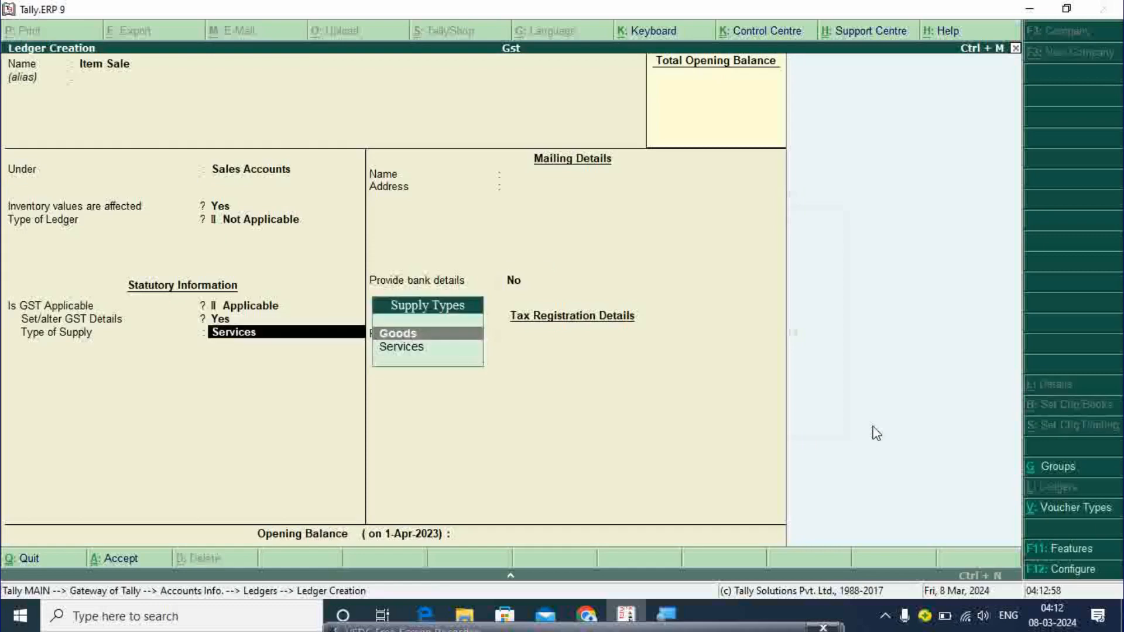
key(Return)
key(Return)
key(Return)
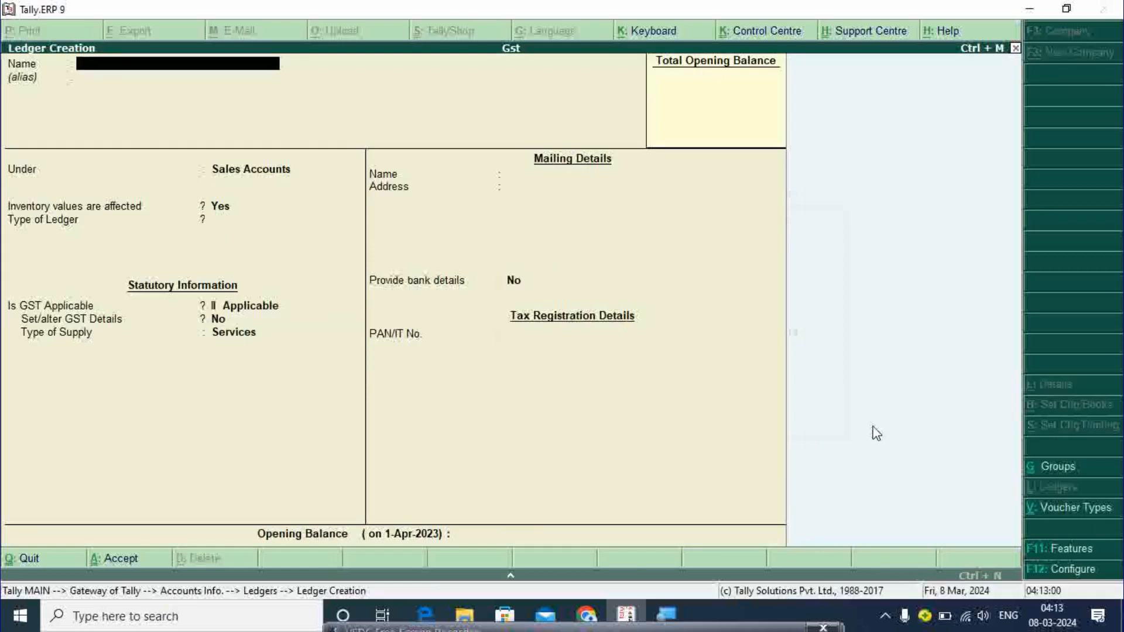
key(Escape)
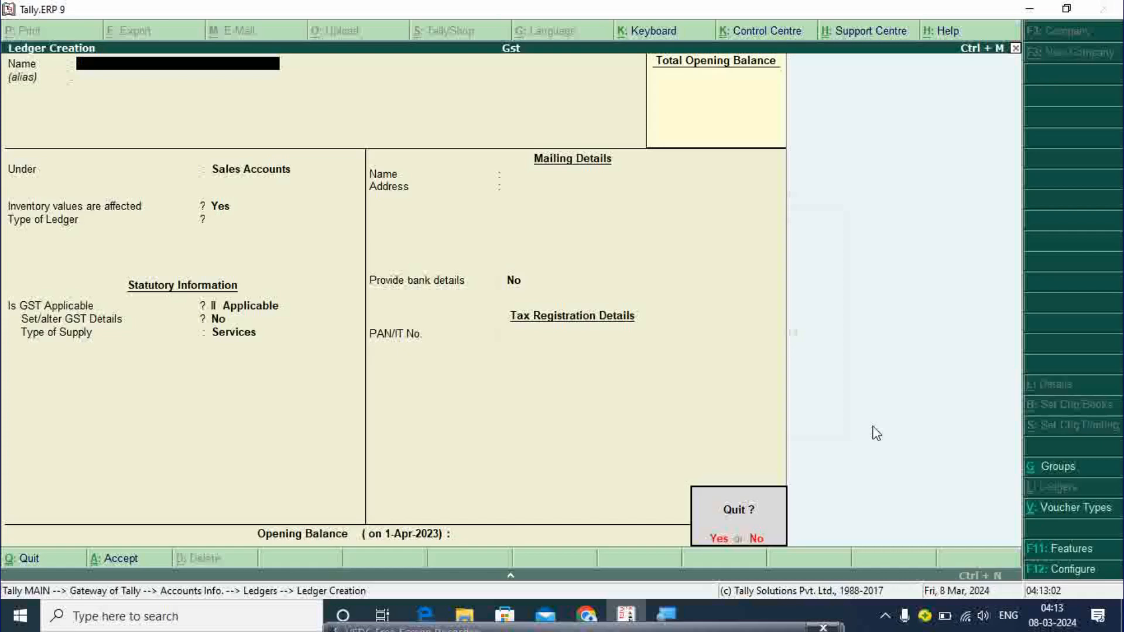
- Quit ledger creation and go from Gateway of Tally to Inventory Info
key(Return)
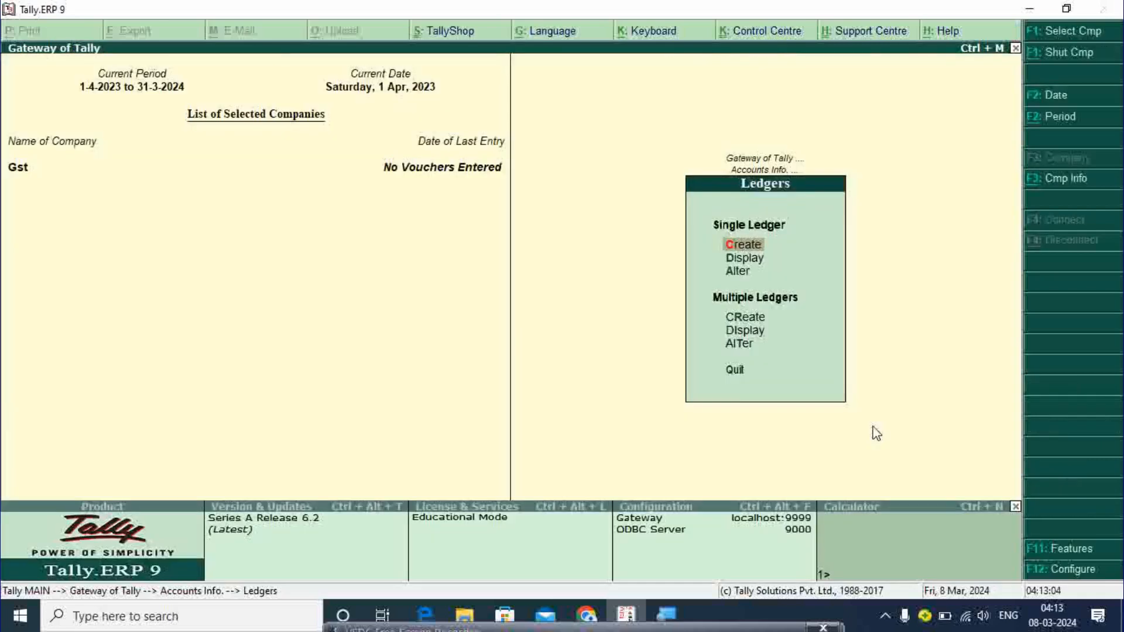
key(Escape)
key(Escape)
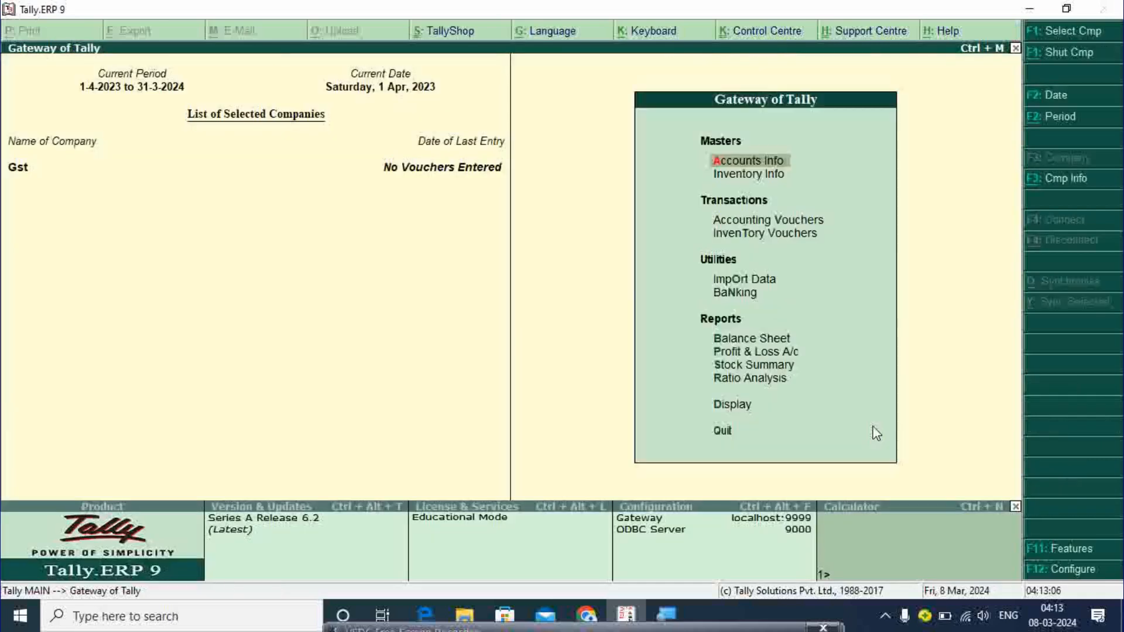
key(Down)
key(Return)
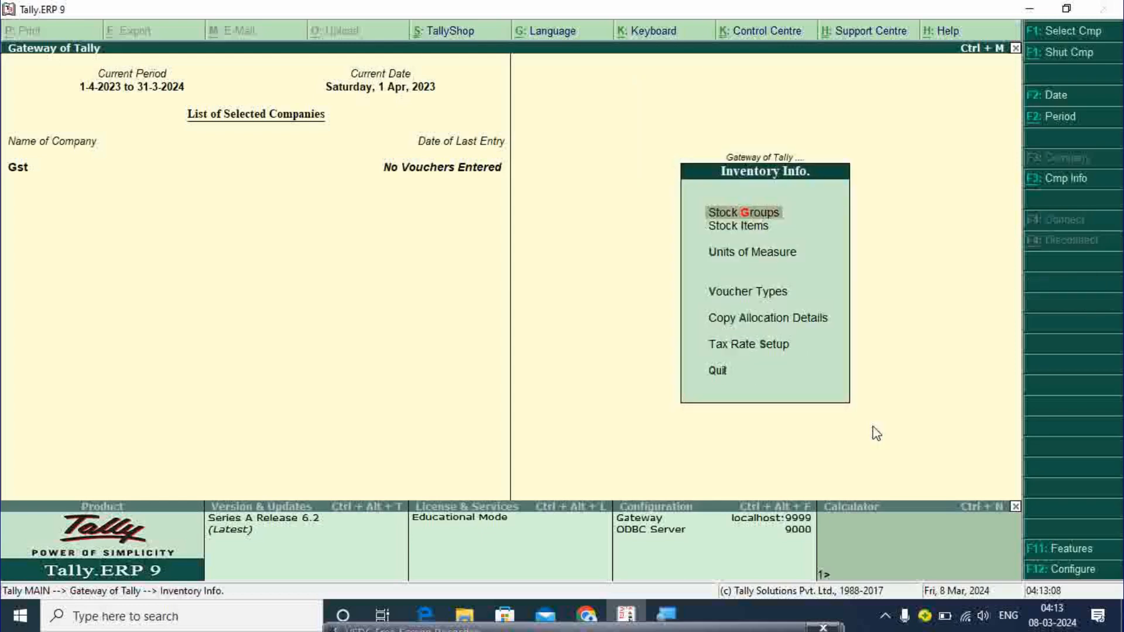
- Create the stock group Mobile under Primary and return to Inventory Info
key(Return)
key(Return)
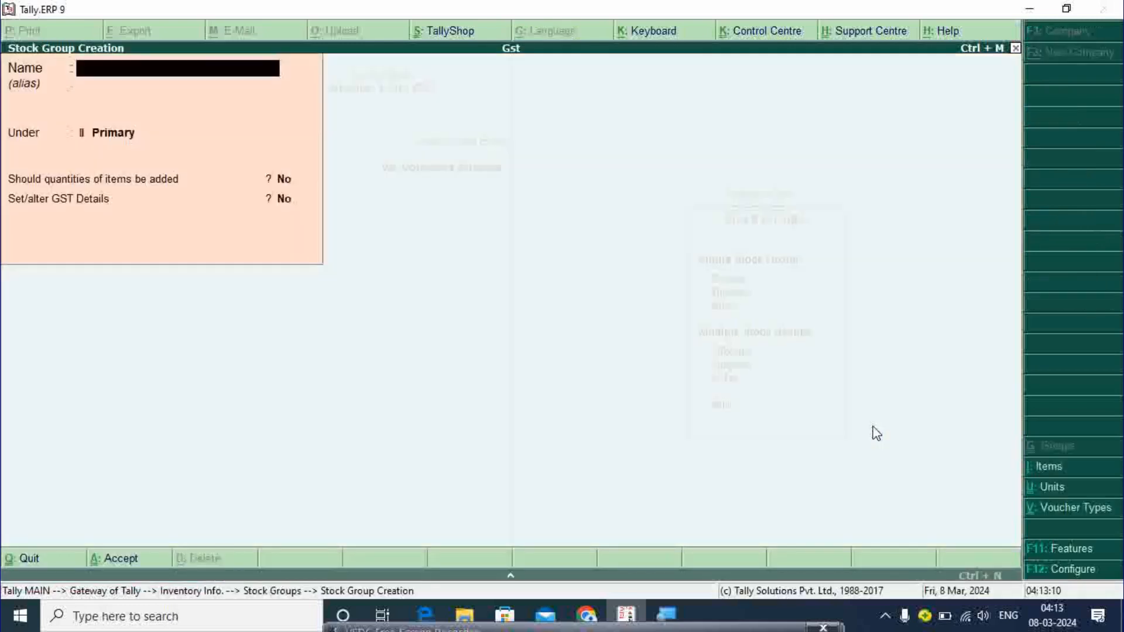
text(Mobile)
key(Return)
key(Return)
key(Return)
key(Return)
key(Return)
key(Escape)
key(Escape)
key(Return)
key(Escape)
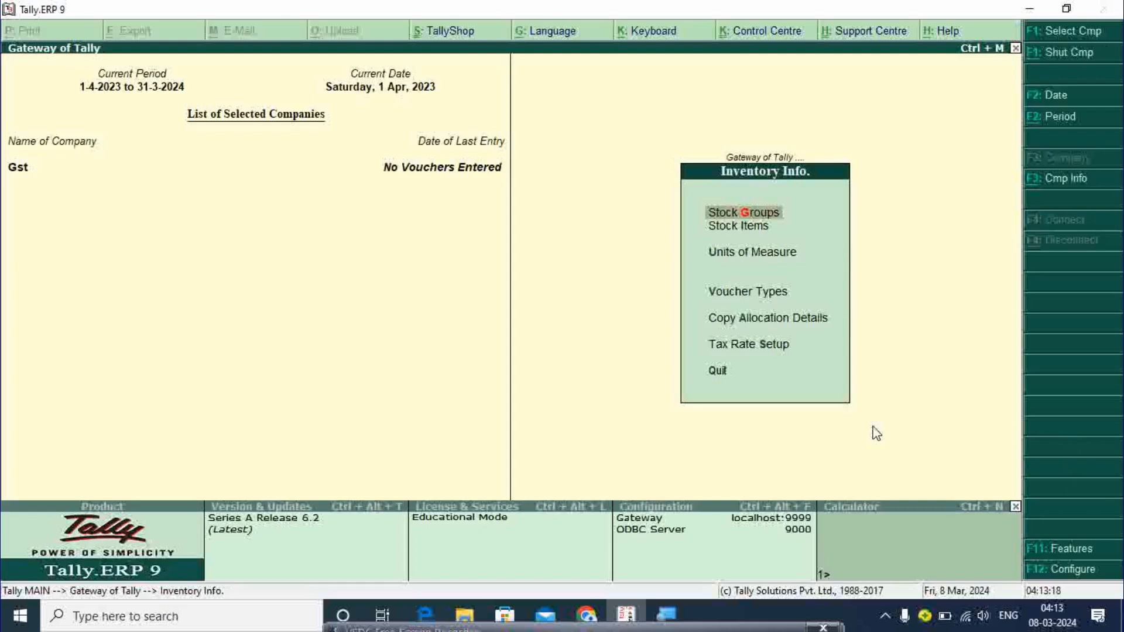
- Create unit pcs with formal name Picess and UQC PCS-PIECES, then return to Inventory Info
key(Down)
key(Down)
key(Return)
key(Return)
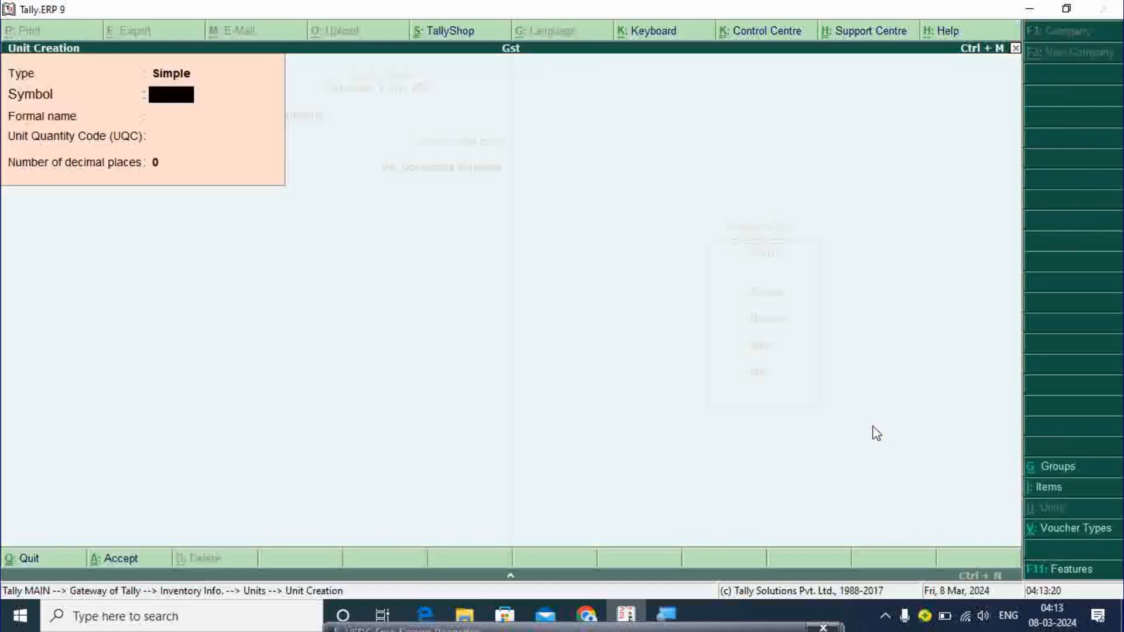
text(pcs)
key(Return)
text(P)
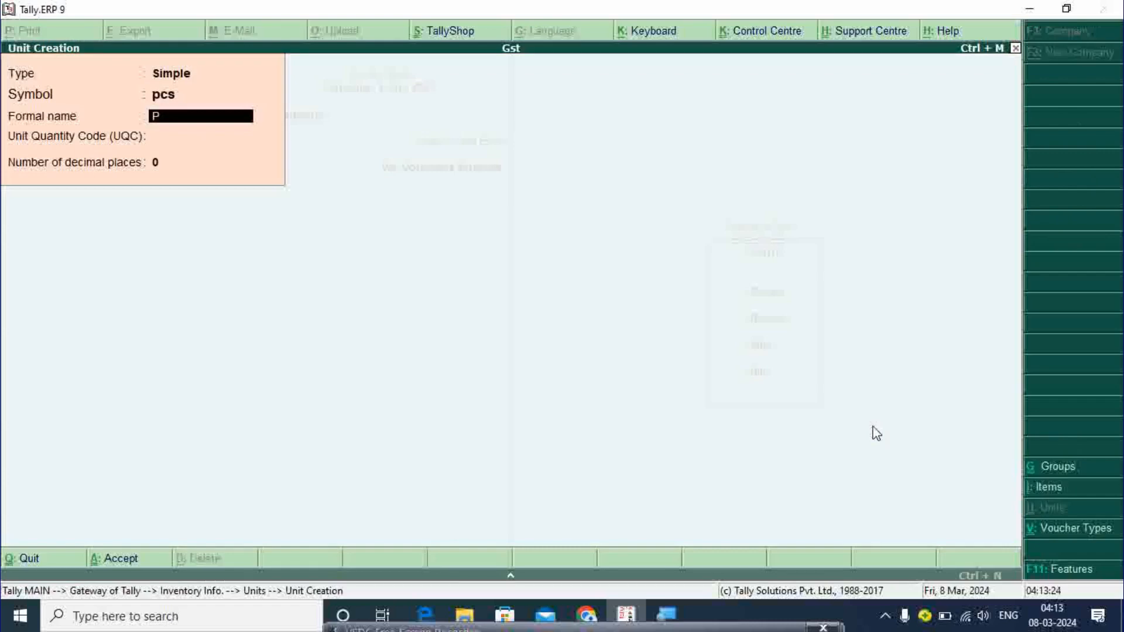
text(icess)
key(Return)
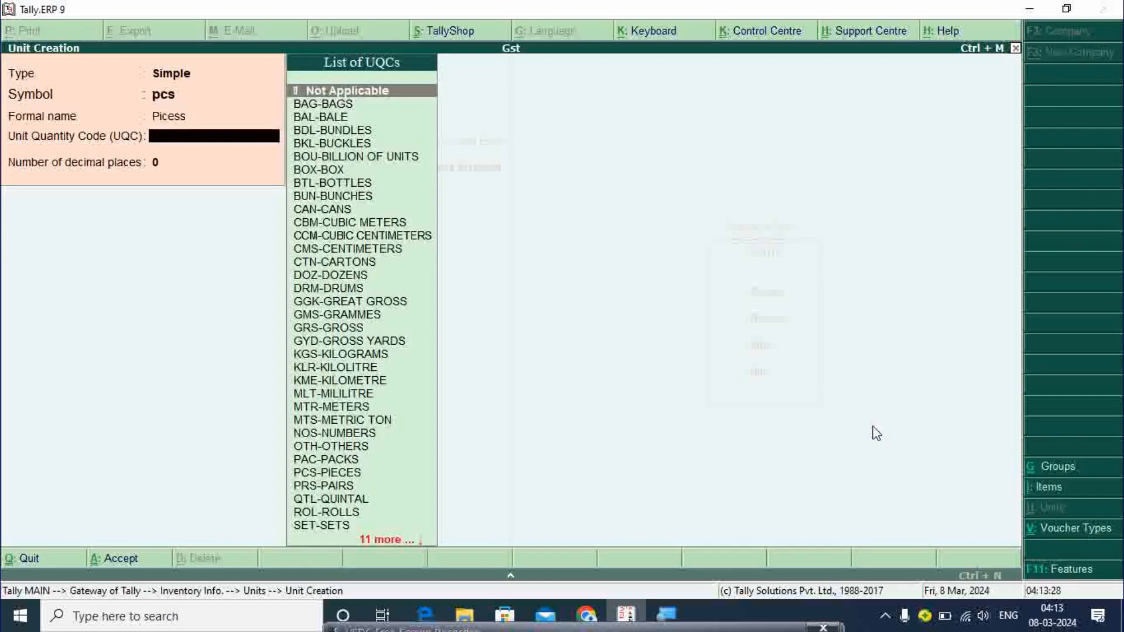
text(p)
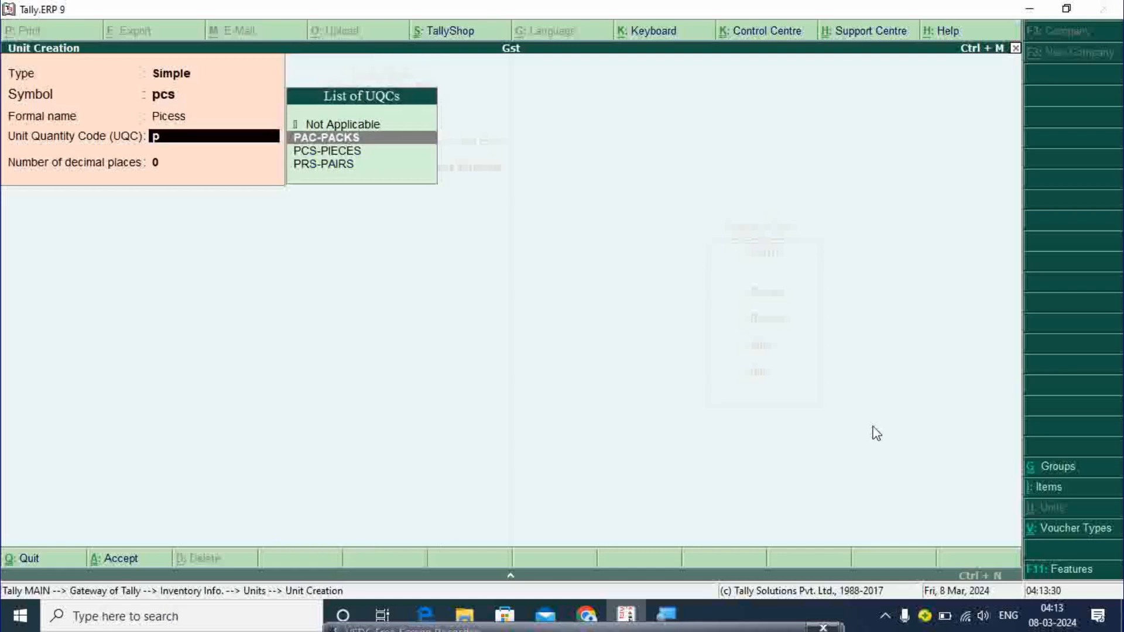
key(Down)
key(Up)
key(Down)
key(Down)
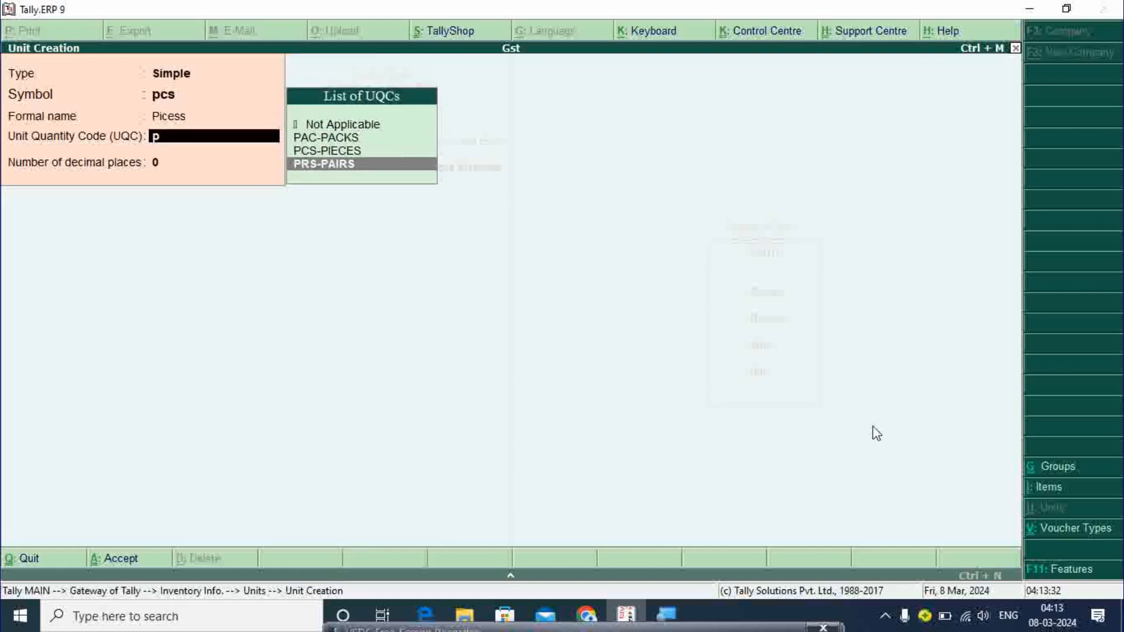
key(Up)
key(Return)
key(Return)
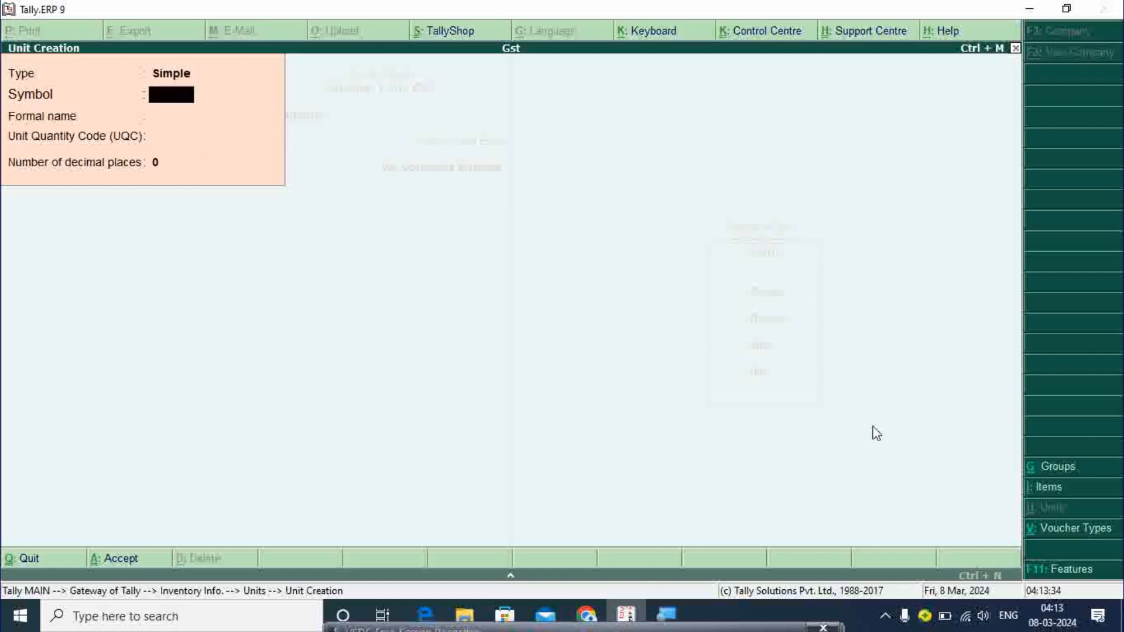
key(Escape)
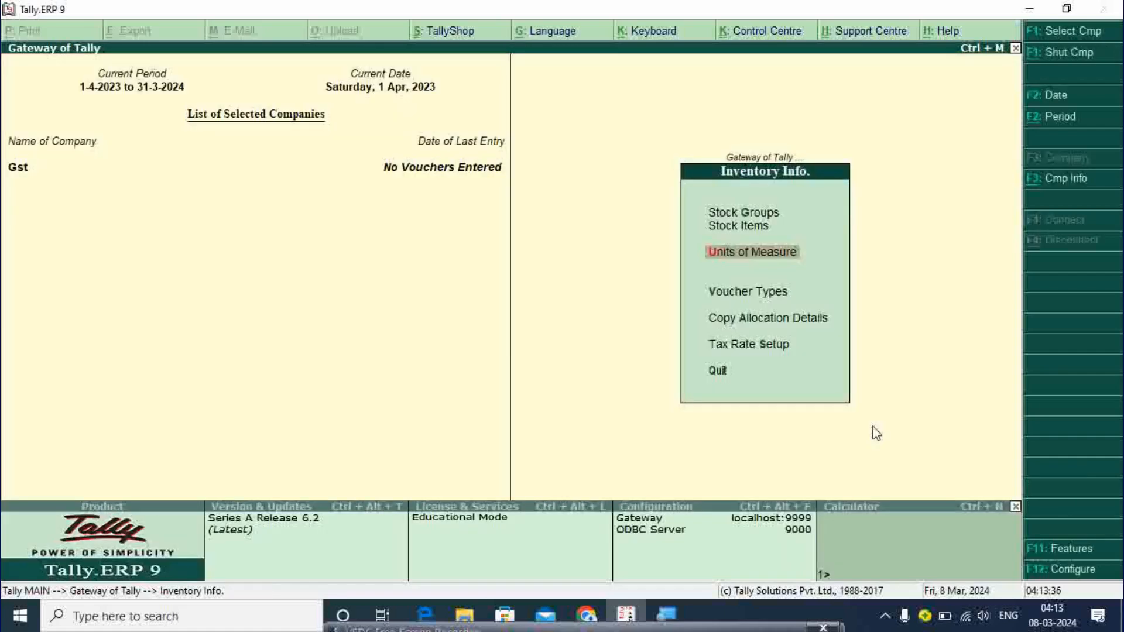
- Create the stock item Vivo Y22 under Mobile, measured in pcs, supply type Goods
key(Up)
key(Return)
key(Return)
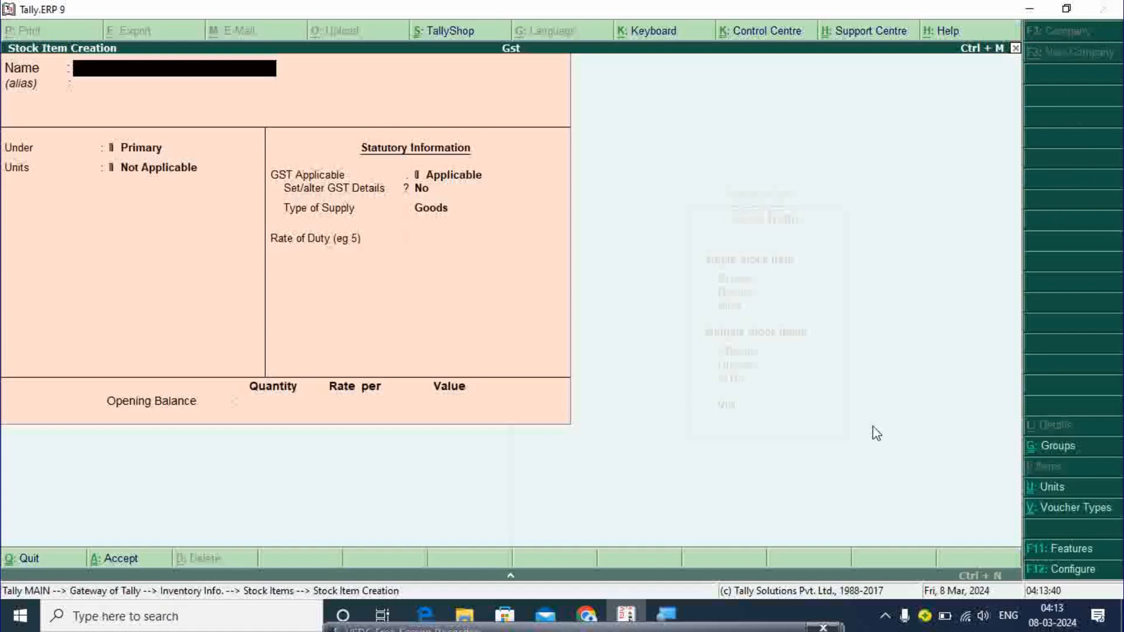
text(Vivo Y22)
key(Return)
key(Down)
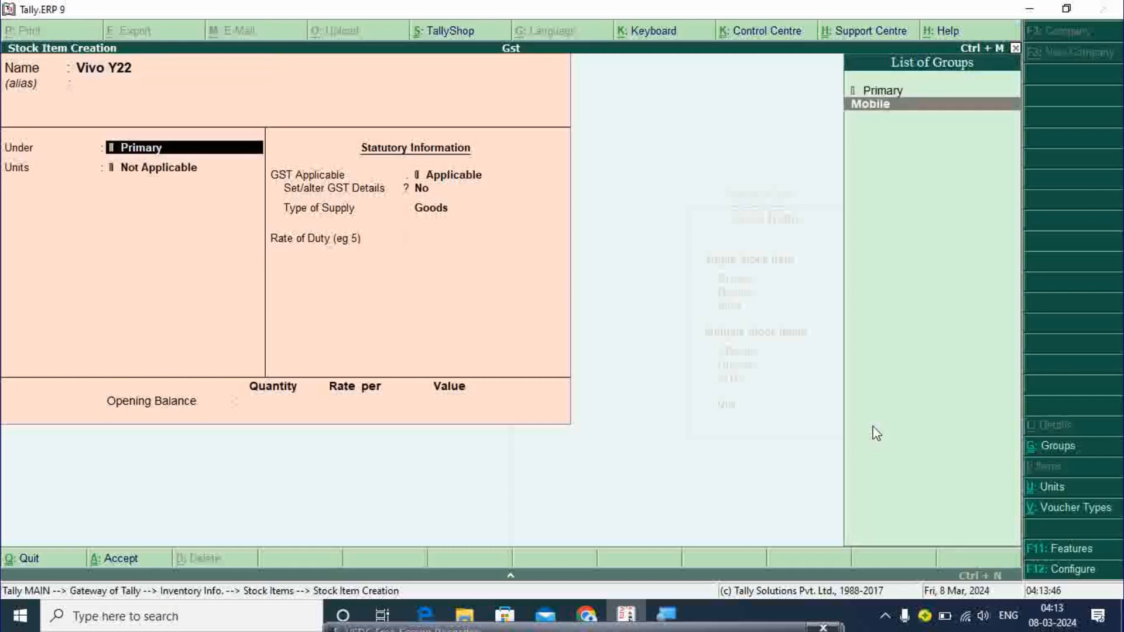
key(Return)
key(Down)
key(Return)
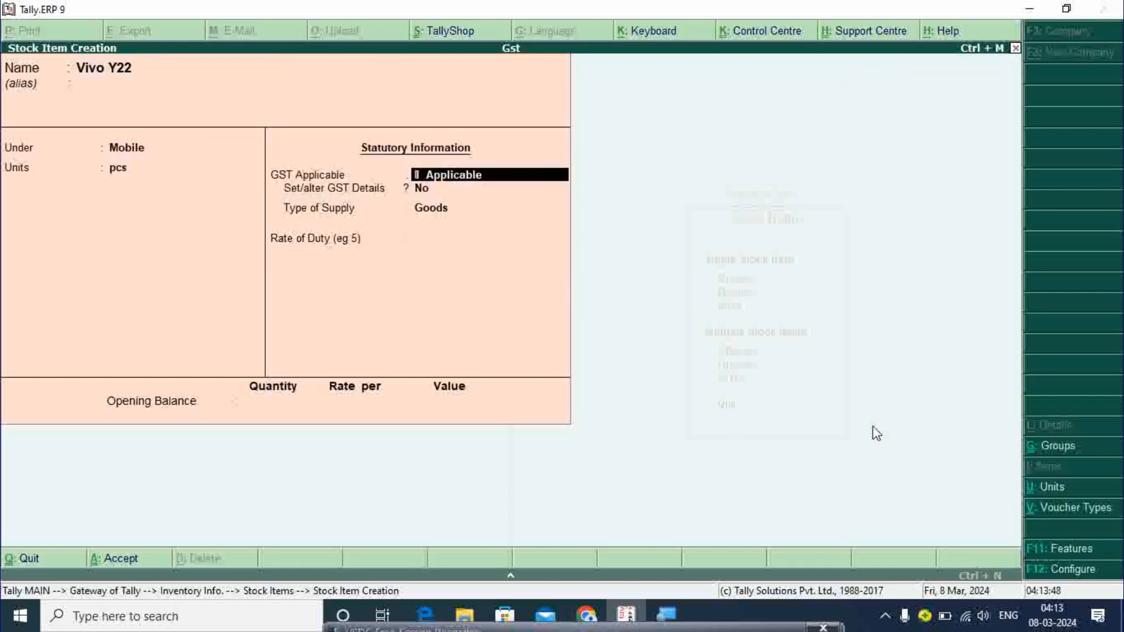
key(Return)
key(Return)
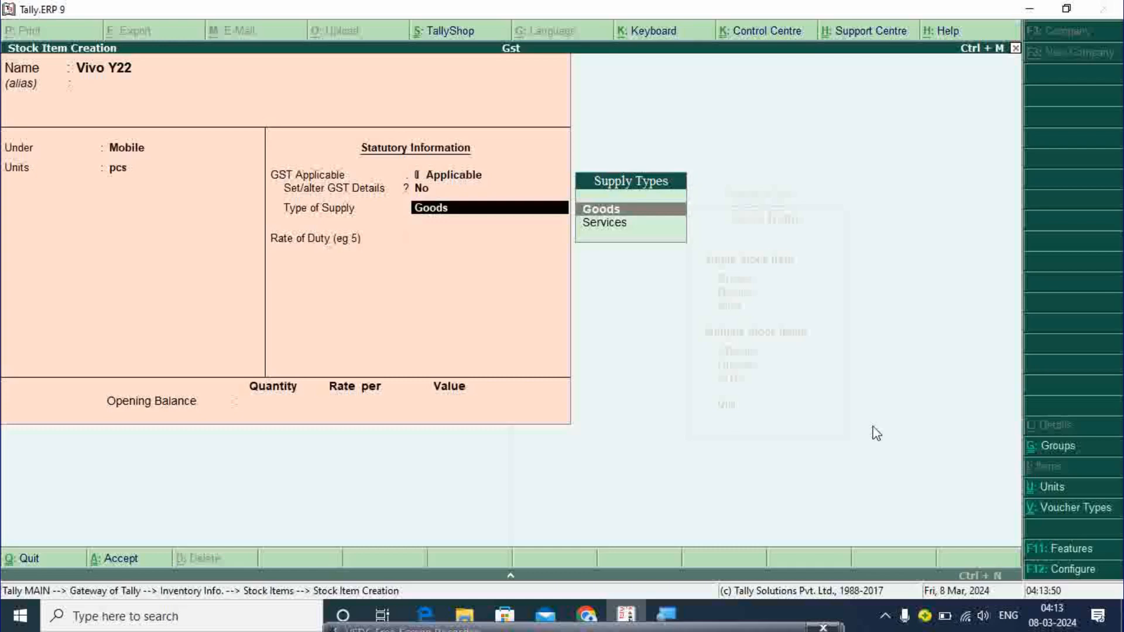
key(Return)
key(Return)
key(Return)
key(Return)
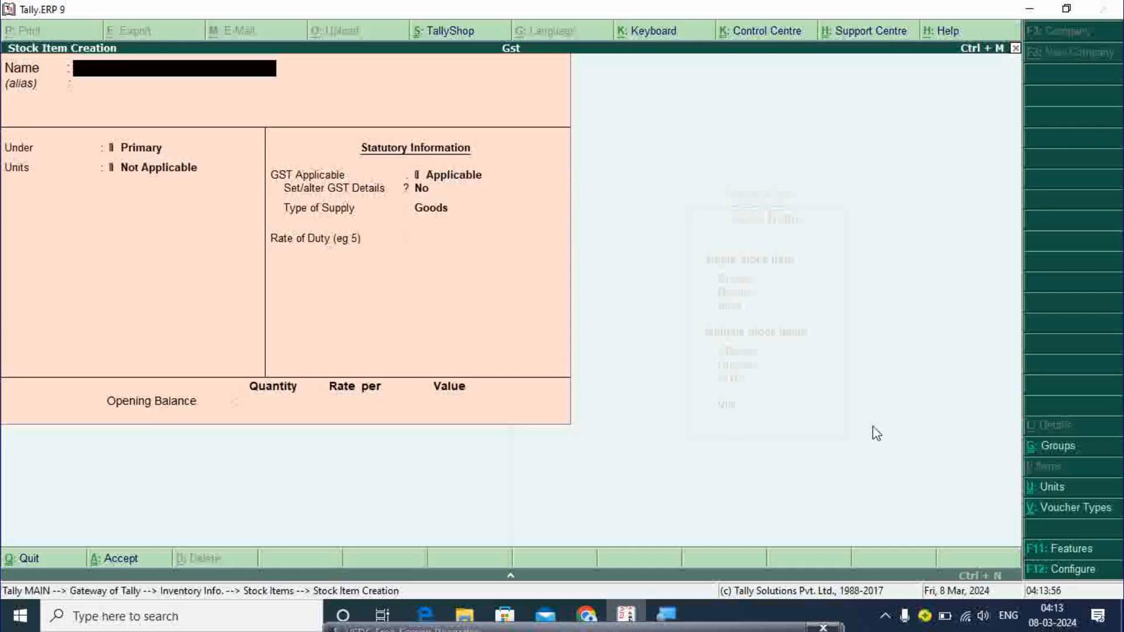
- Create the stock item Samsung Galaxy 33 under Mobile in pcs, then return to Gateway of Tally
text(Sum)
text(sung Gala)
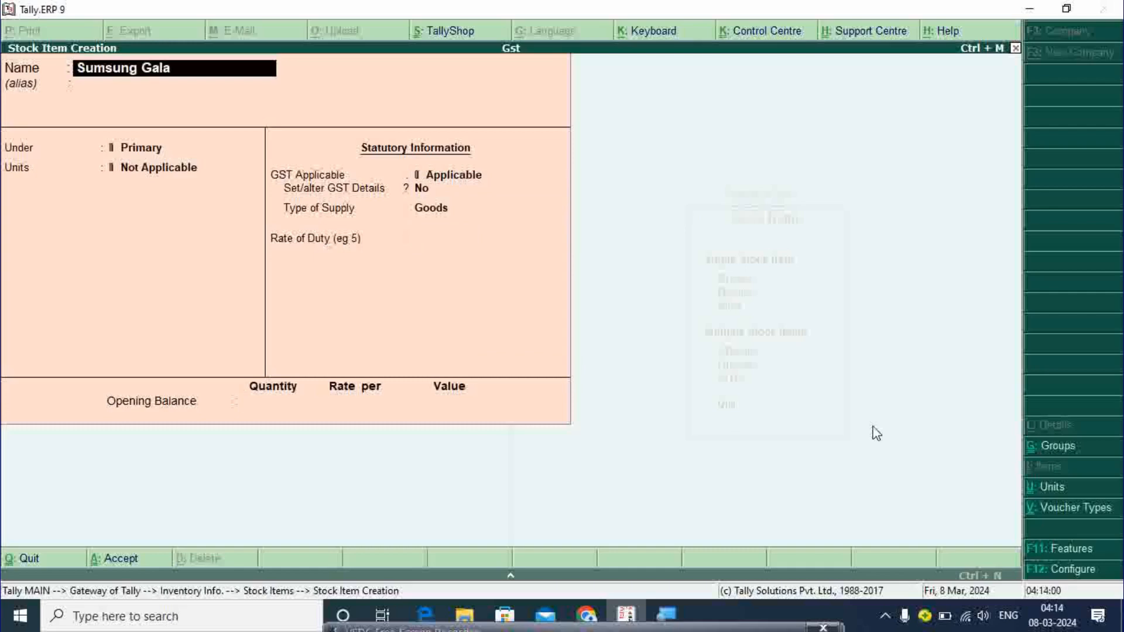
text(xy 33)
key(Return)
key(Return)
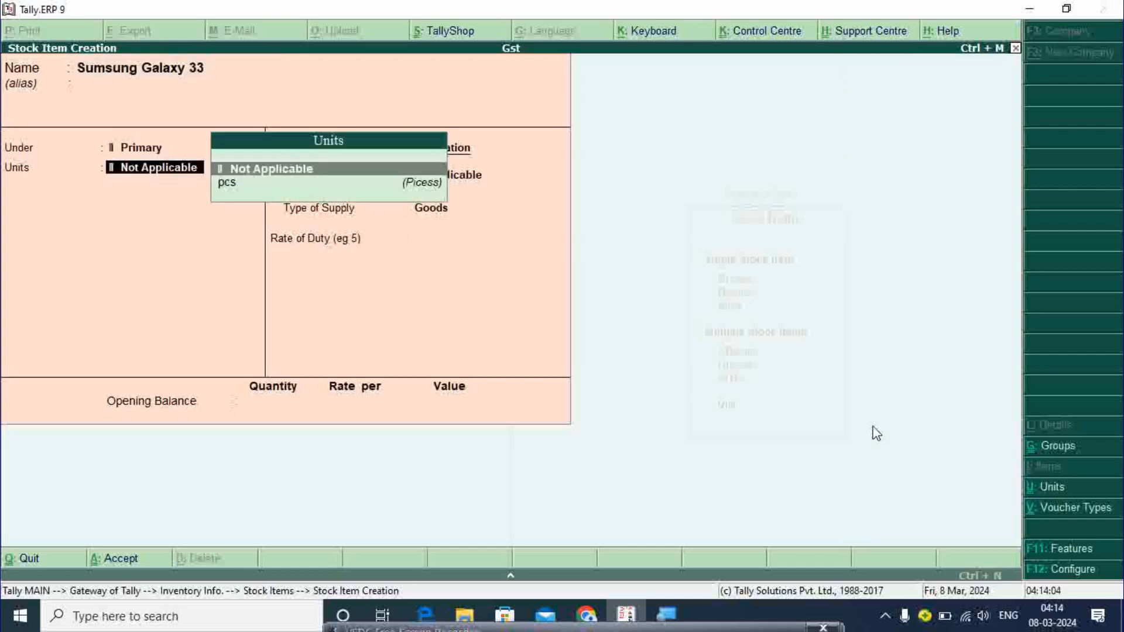
key(BackSpace)
key(Down)
key(Return)
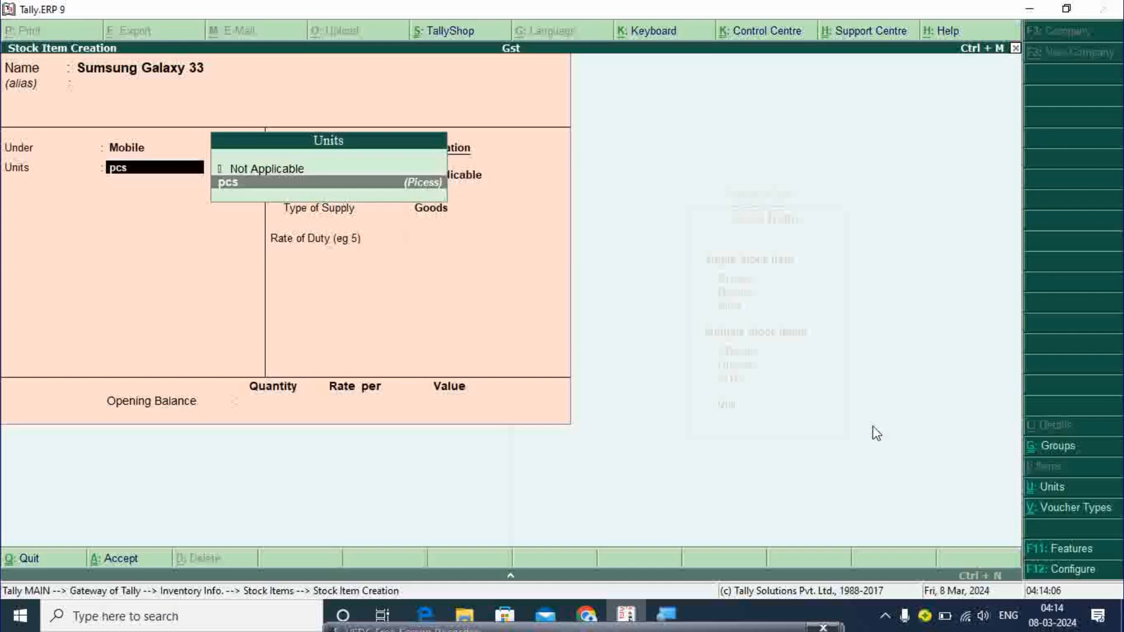
key(Return)
key(Return)
key(Return)
key(Return)
key(Return)
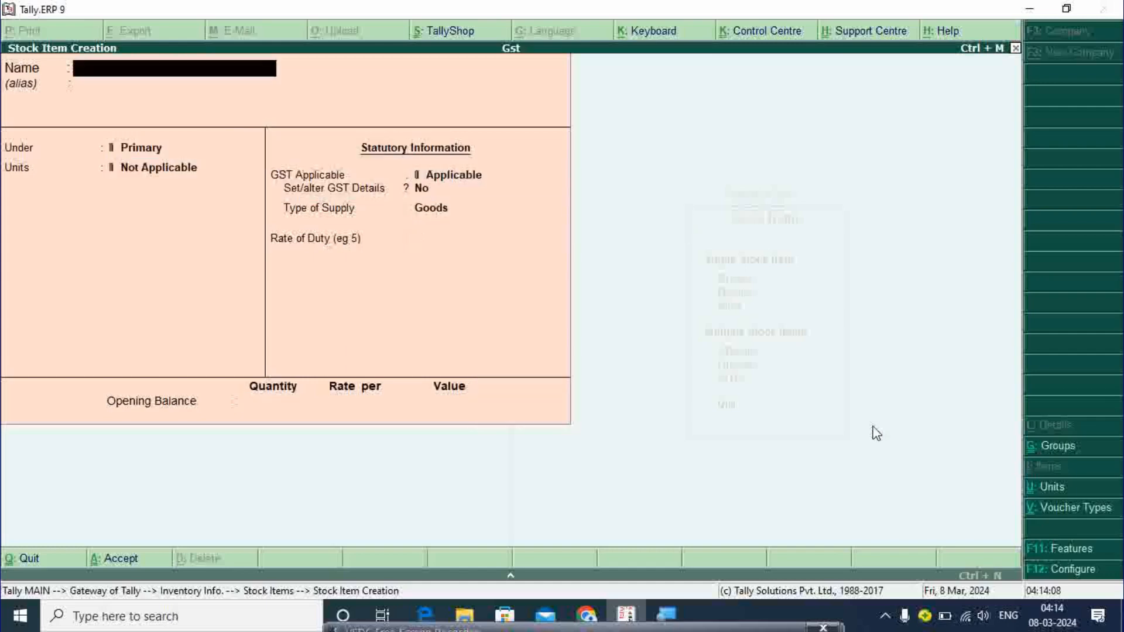
key(Escape)
key(Return)
key(Escape)
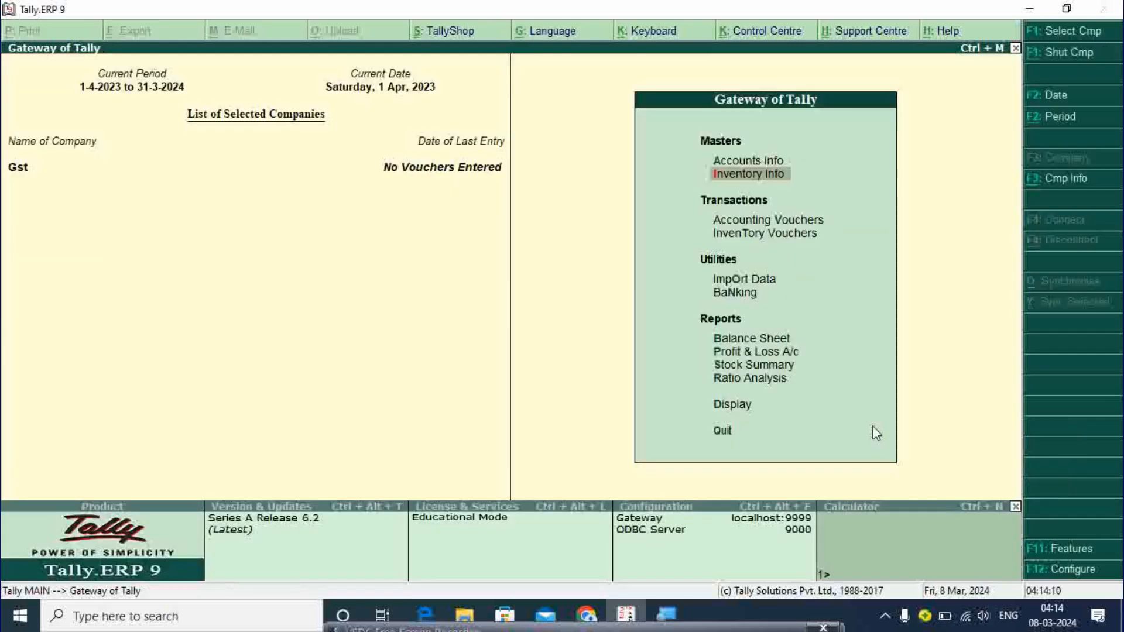
- Record Receipt No. 1 into Cash: 25,00,000 from the owner's capital ledger
key(Down)
key(Return)
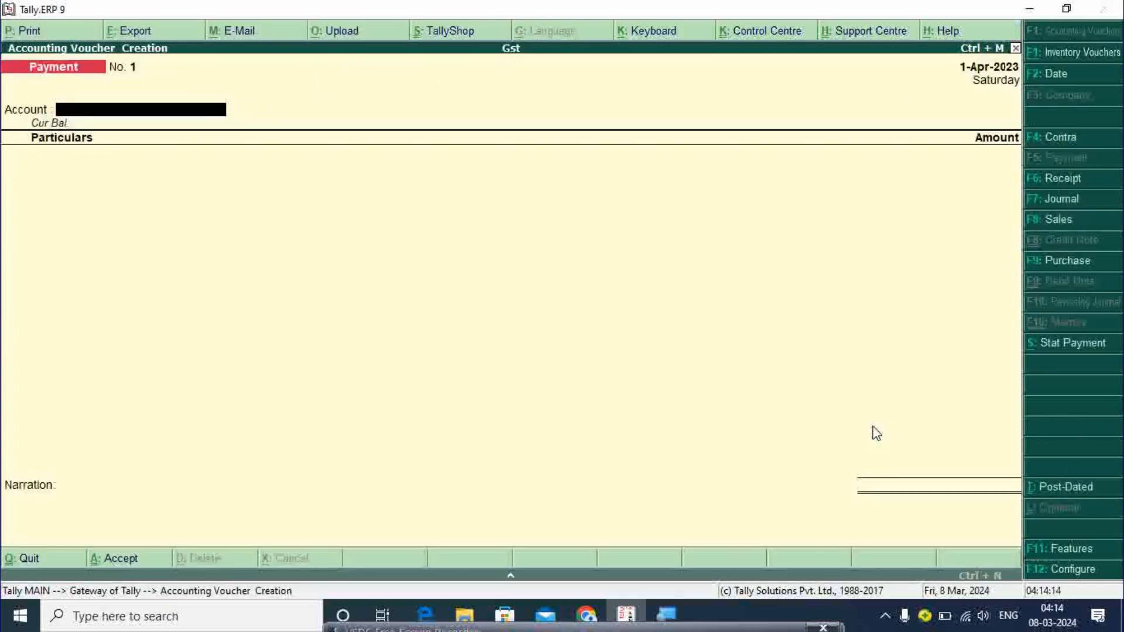
key(F6)
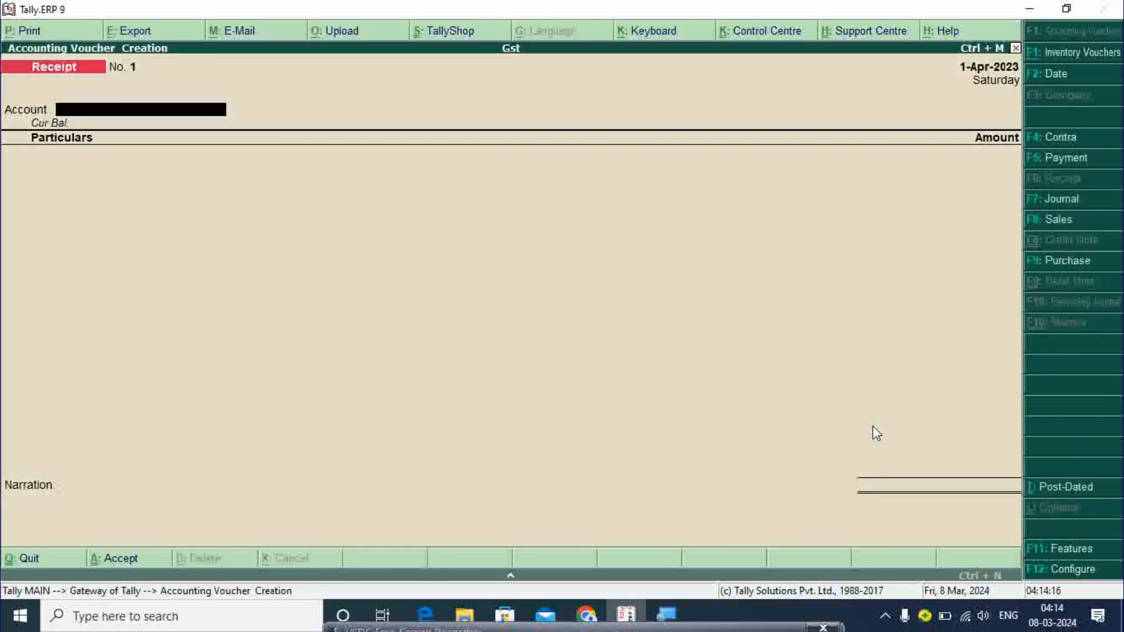
text(C)
key(Return)
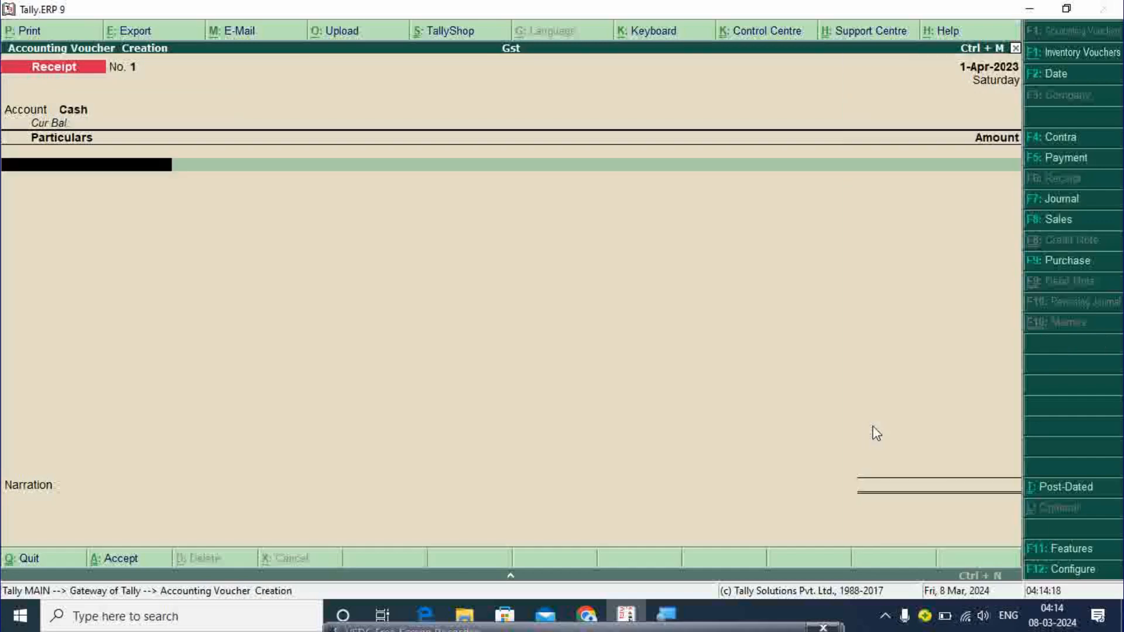
text(Ra)
key(Return)
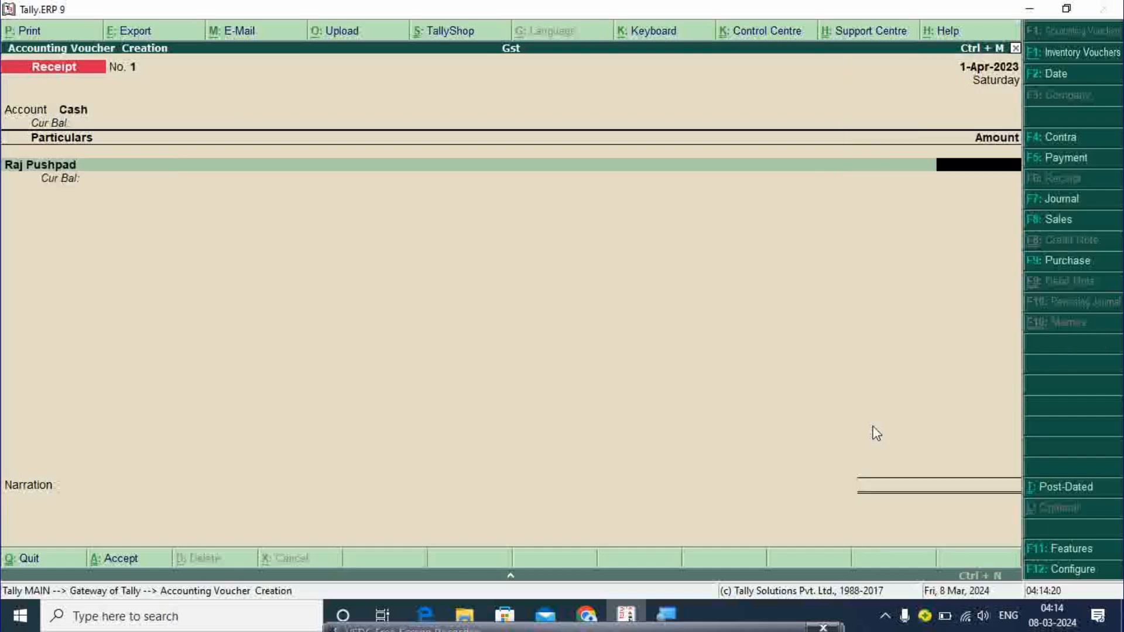
text(2500000)
key(Return)
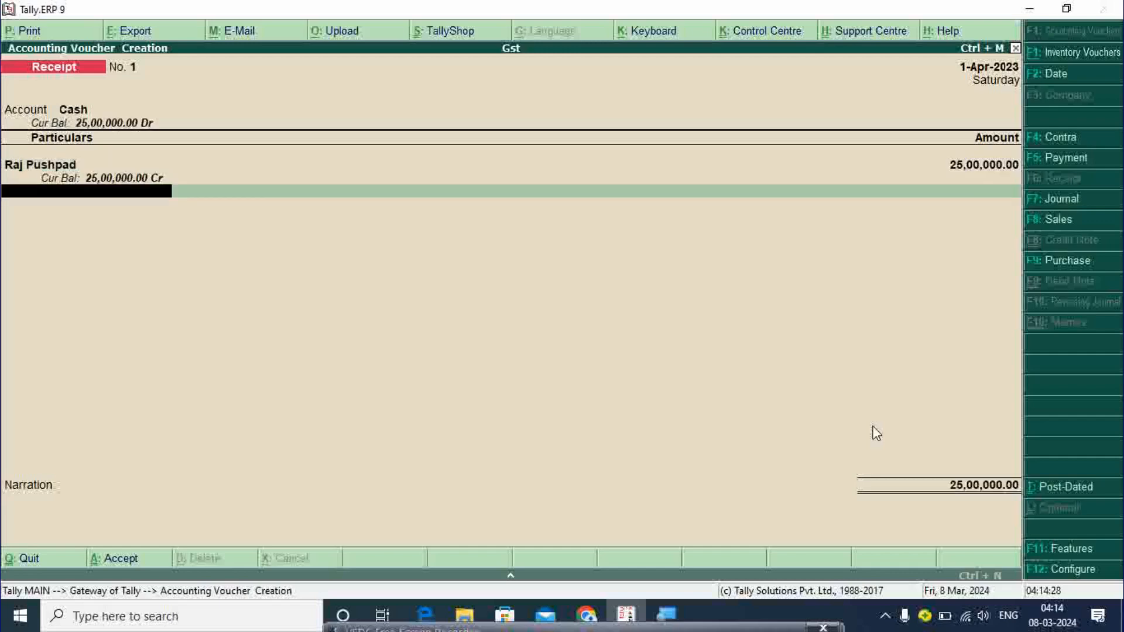
key(Return)
key(Return)
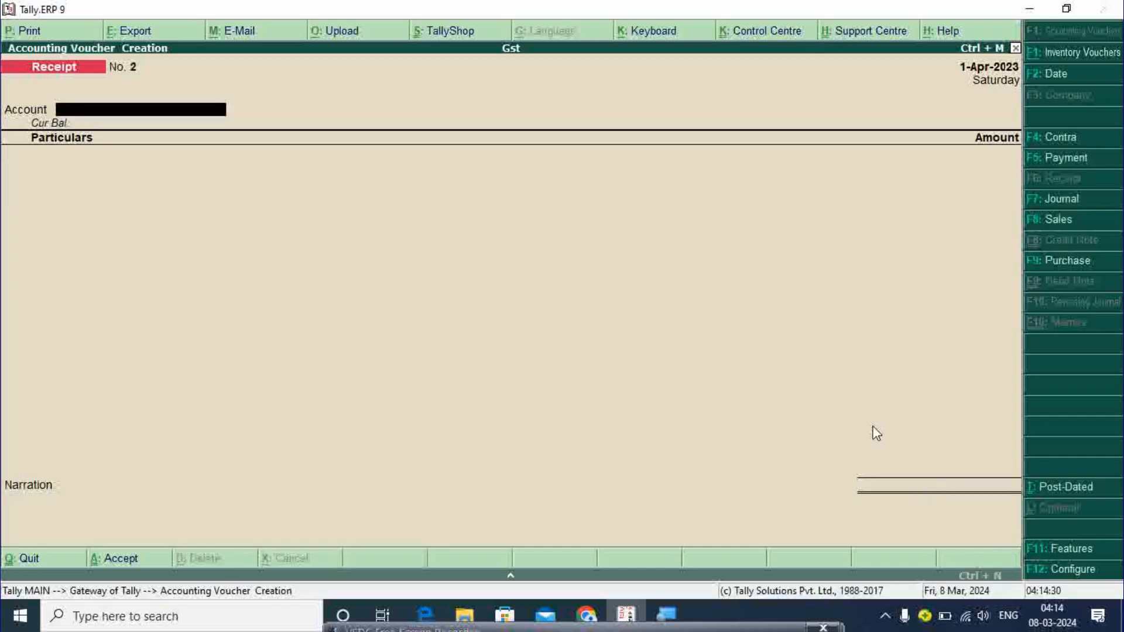
key(F9)
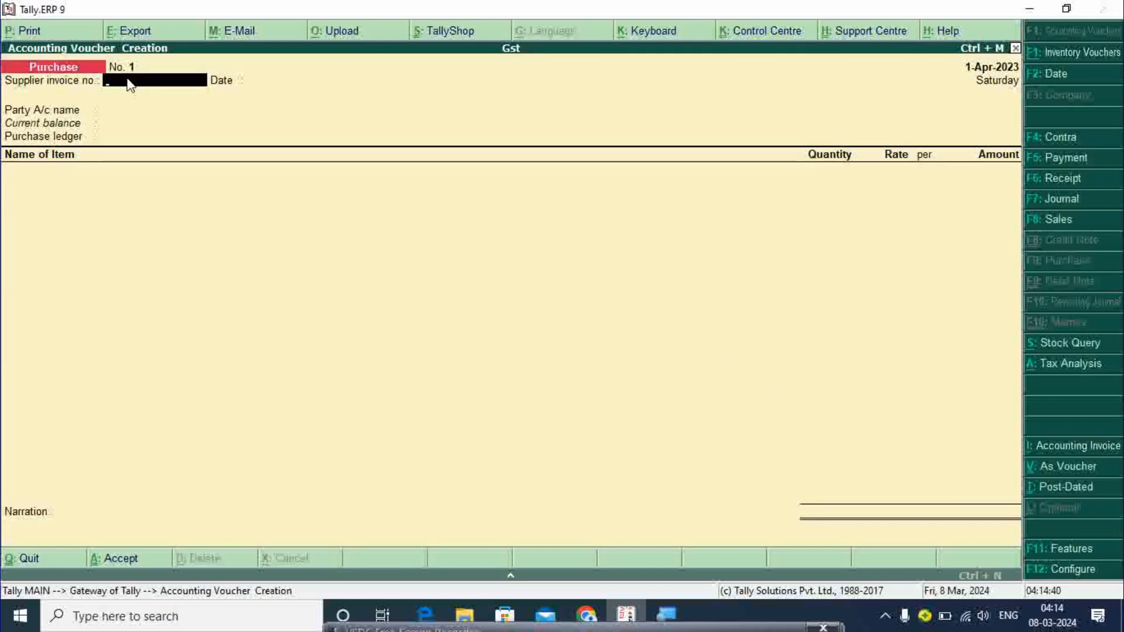
- Enter supplier invoice 688 dated 1-Apr-2023, party Cash, state Madhya Pradesh, registration Regular
text(688)
key(Return)
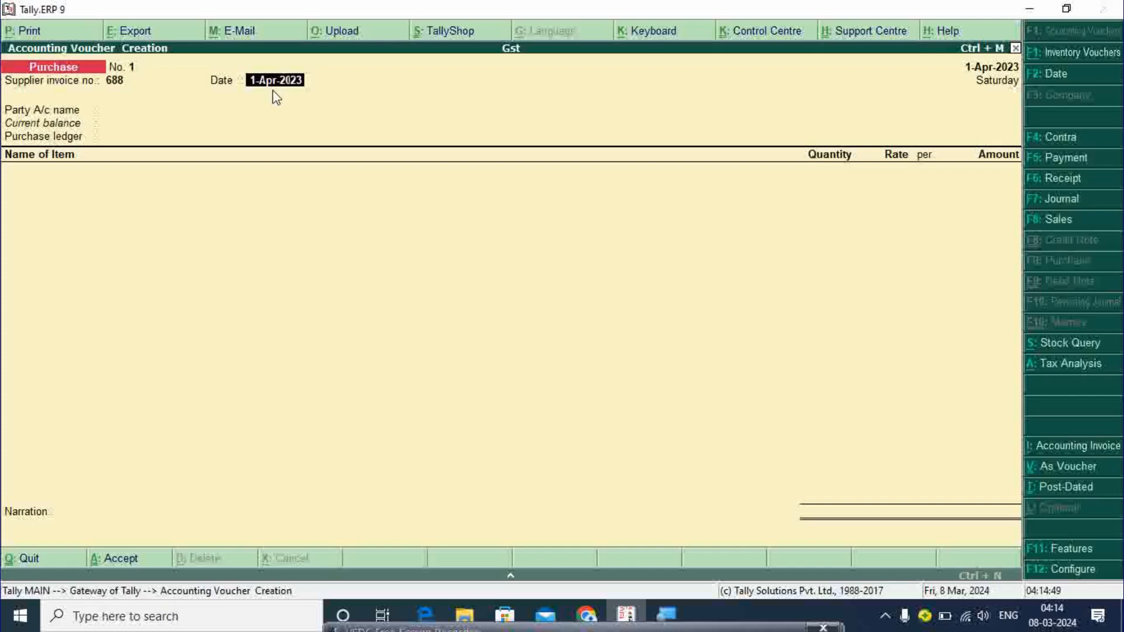
key(Return)
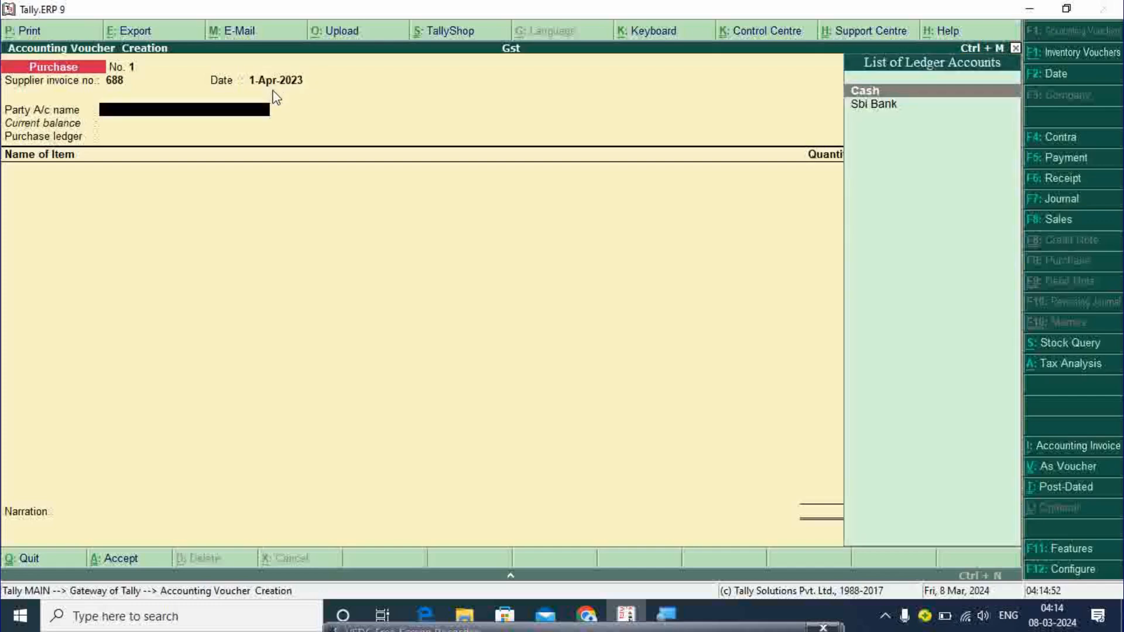
key(Return)
key(Return)
key(Return)
key(Return)
key(Return)
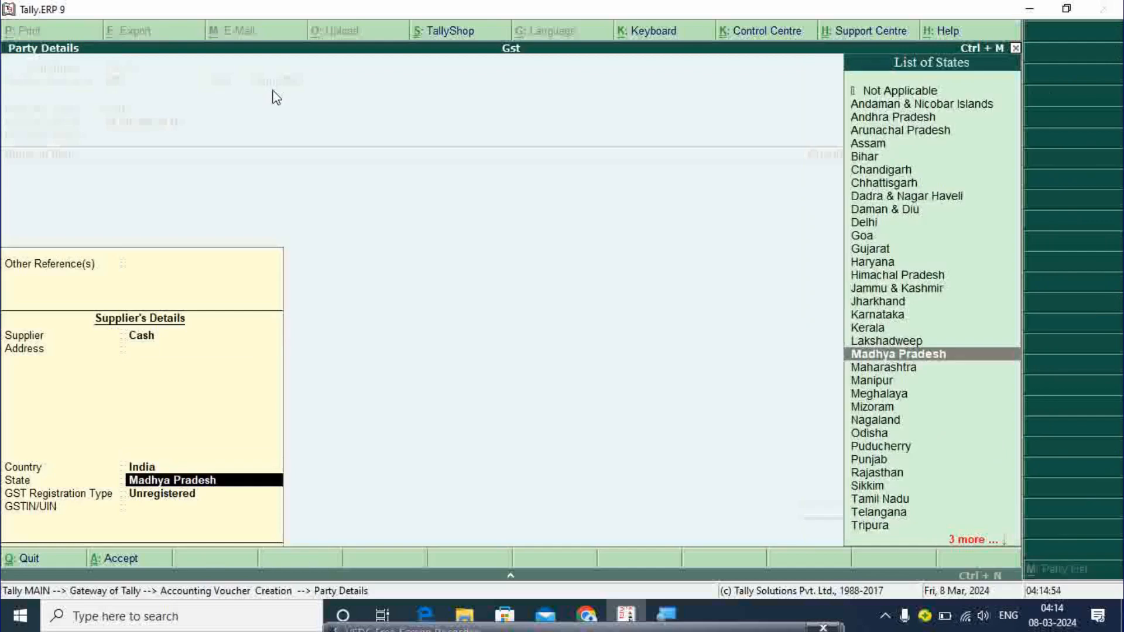
key(Return)
key(Up)
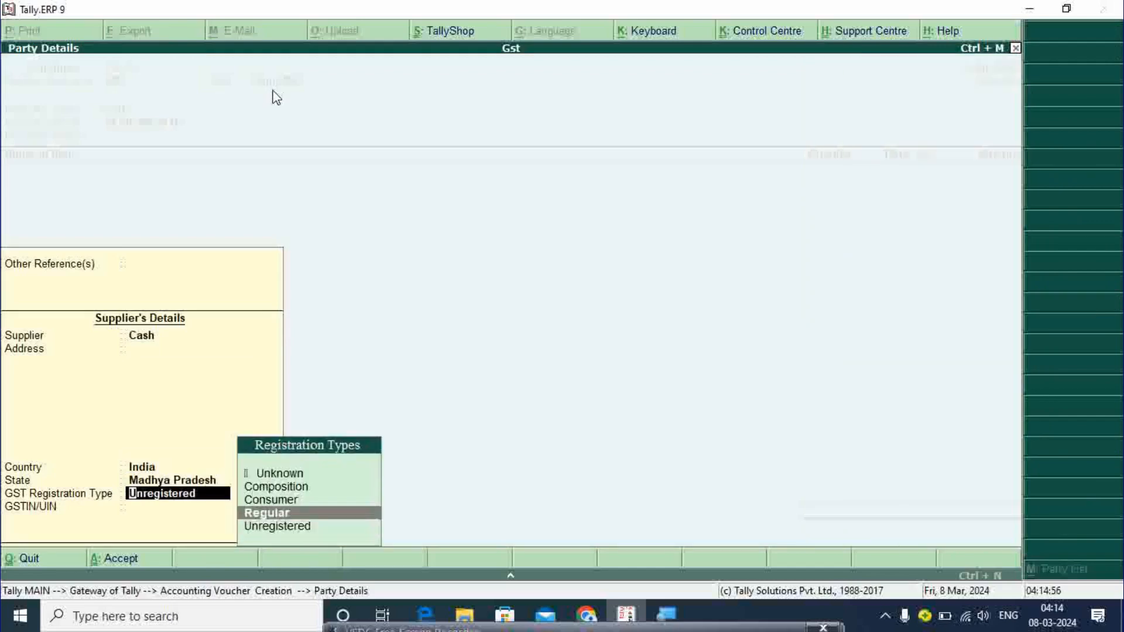
click(282, 518)
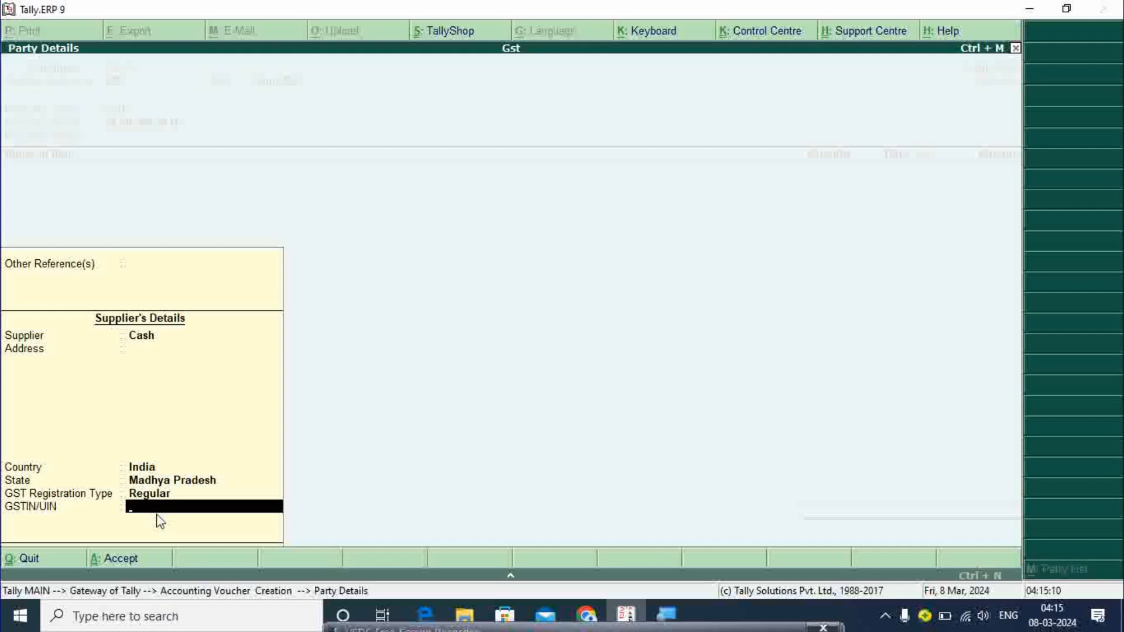
key(Return)
key(Return)
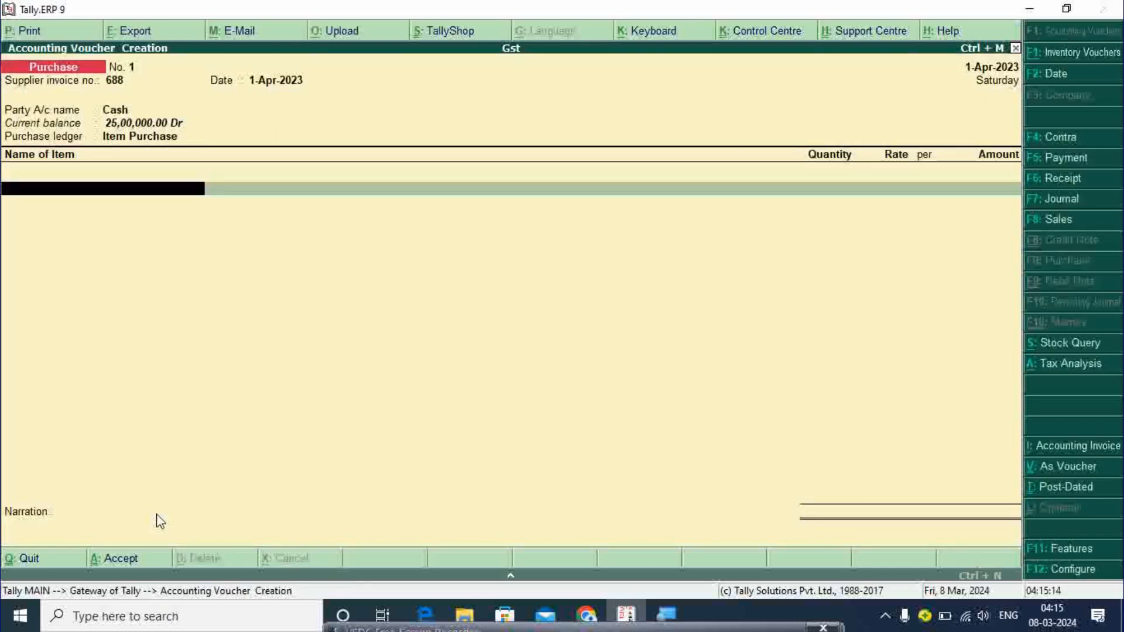
- Add Vivo Y22 to the purchase, 2 pcs at 15,000
text(V)
key(Return)
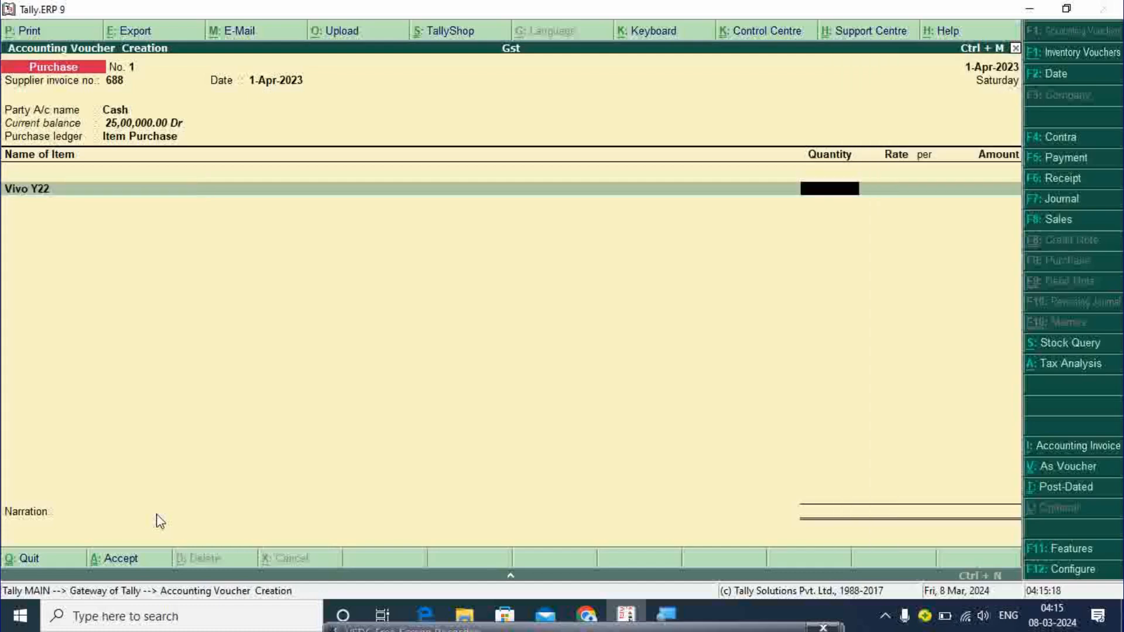
text(2)
key(Return)
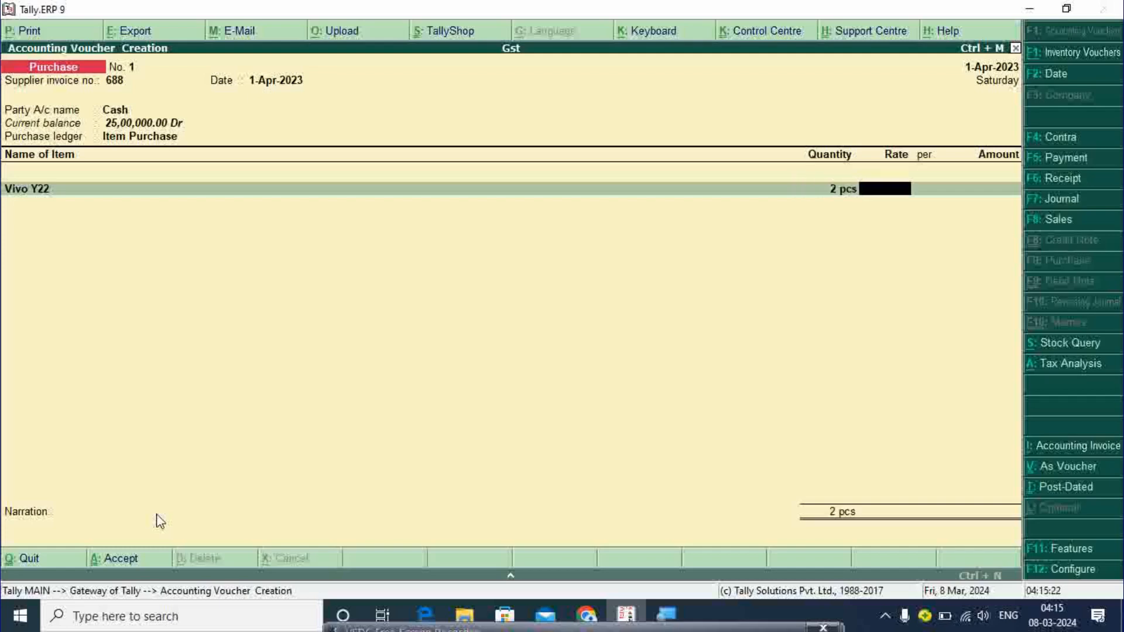
text(15000)
key(Return)
key(Return)
key(Return)
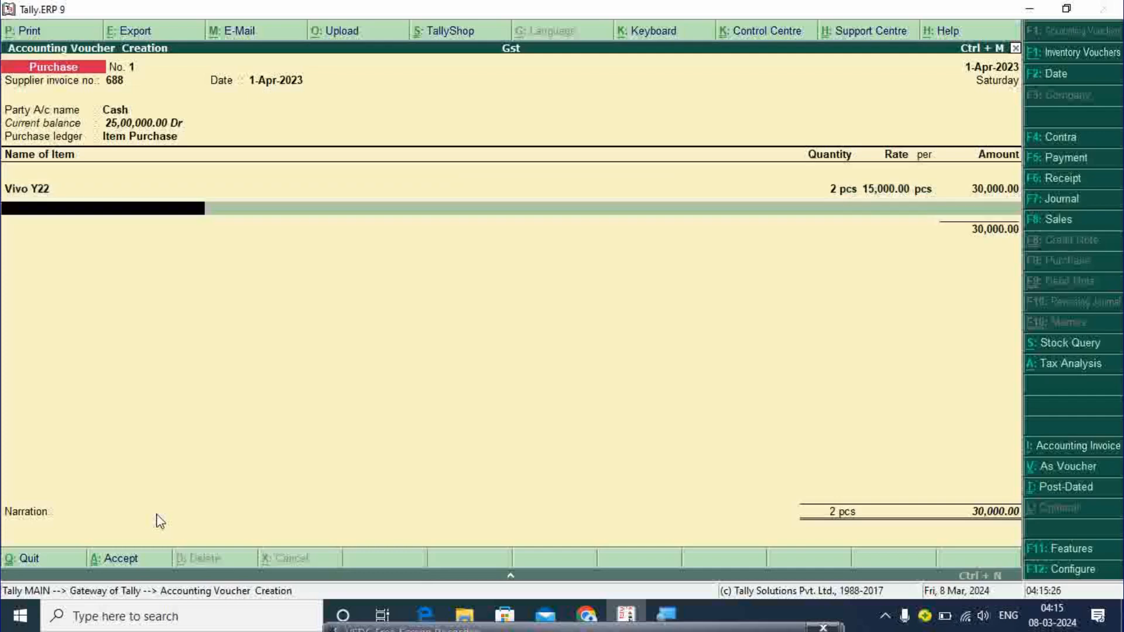
- Add Galaxy 33, 2 pcs at 16,000, bringing the purchase to 62,000
text(S)
key(Return)
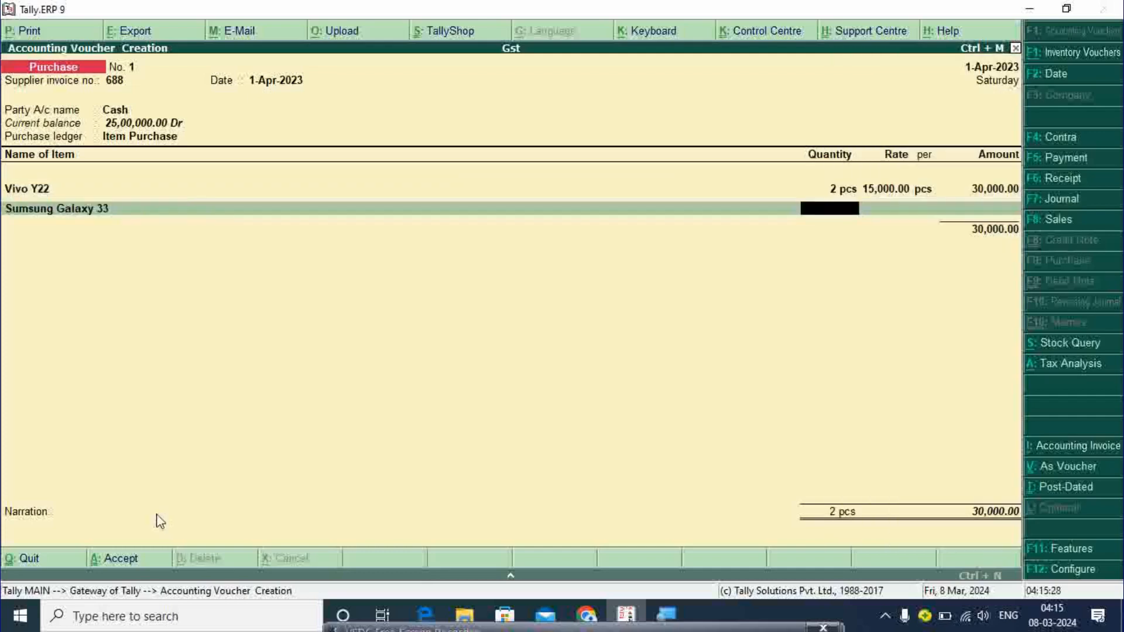
text(2)
key(Return)
text(1)
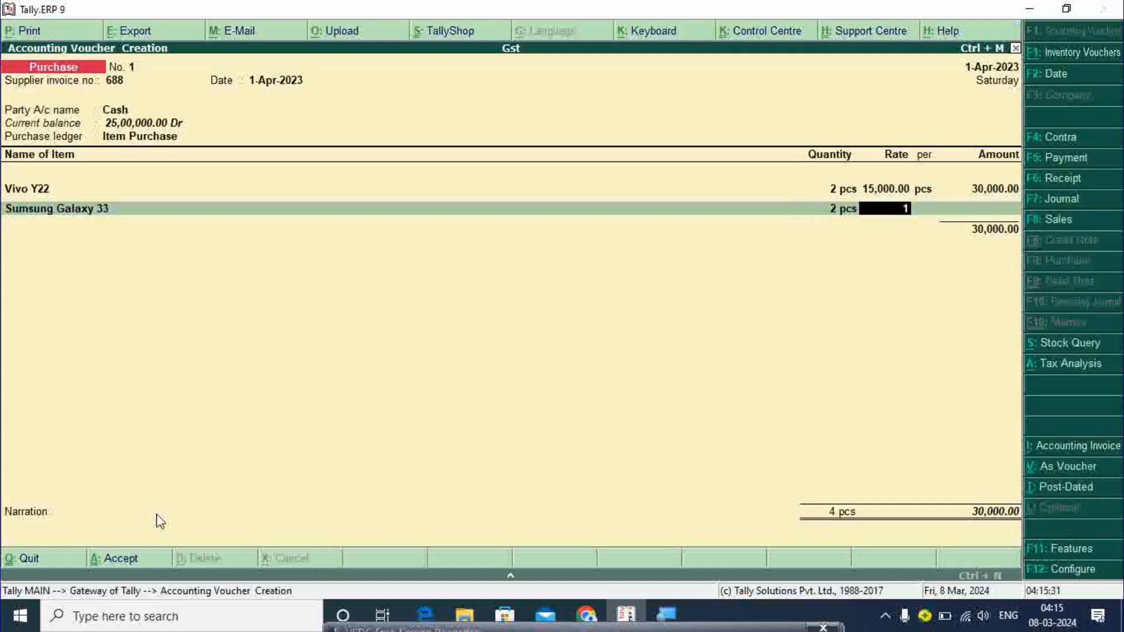
text(6,000)
key(Return)
key(Return)
key(Return)
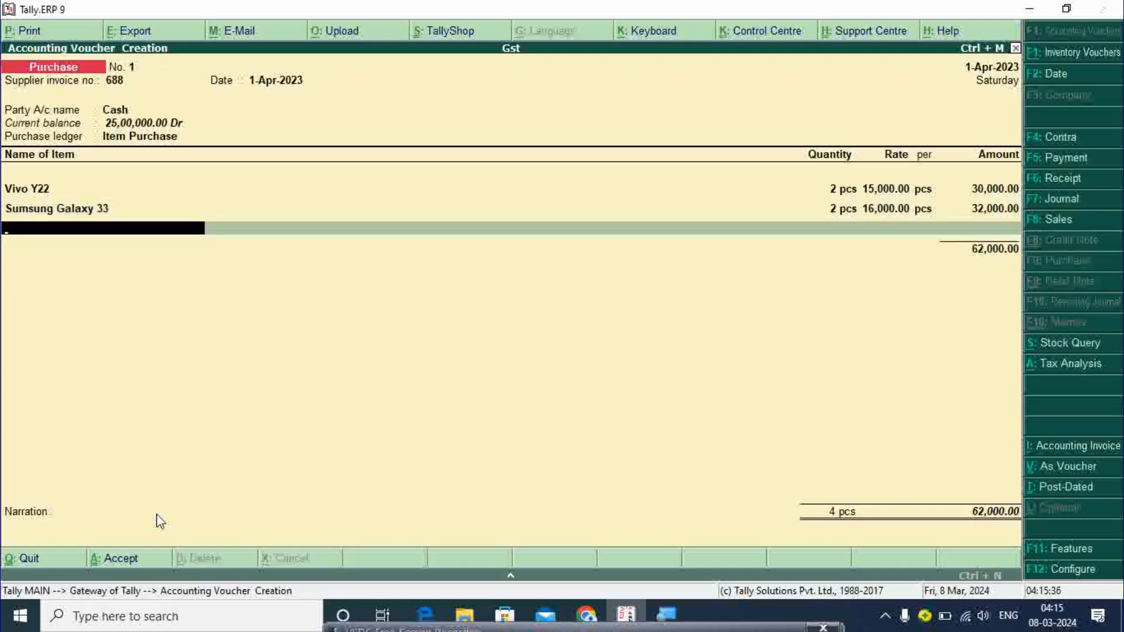
key(Return)
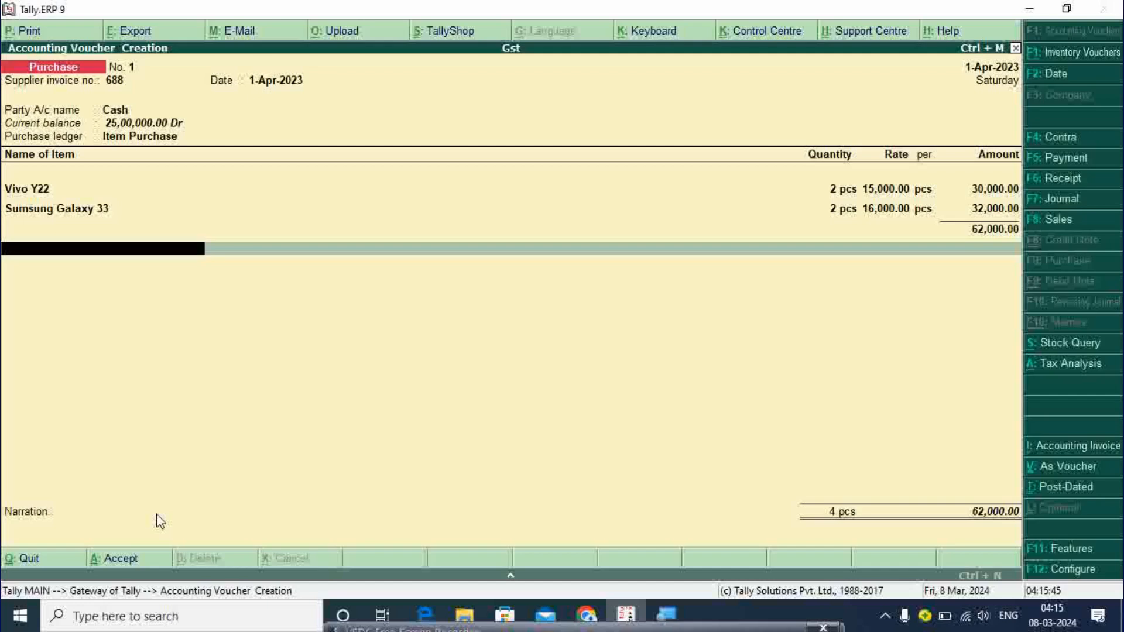
key(alt+c)
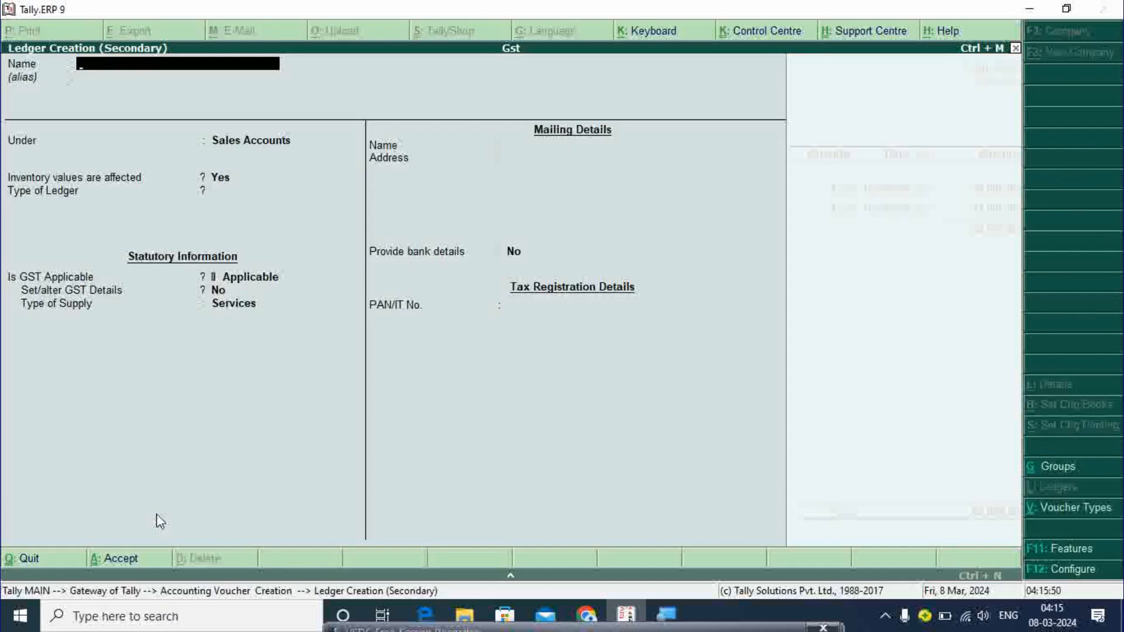
- Create an Sgst ledger under Duties & Taxes with GST duty type State Tax
text(Sgst)
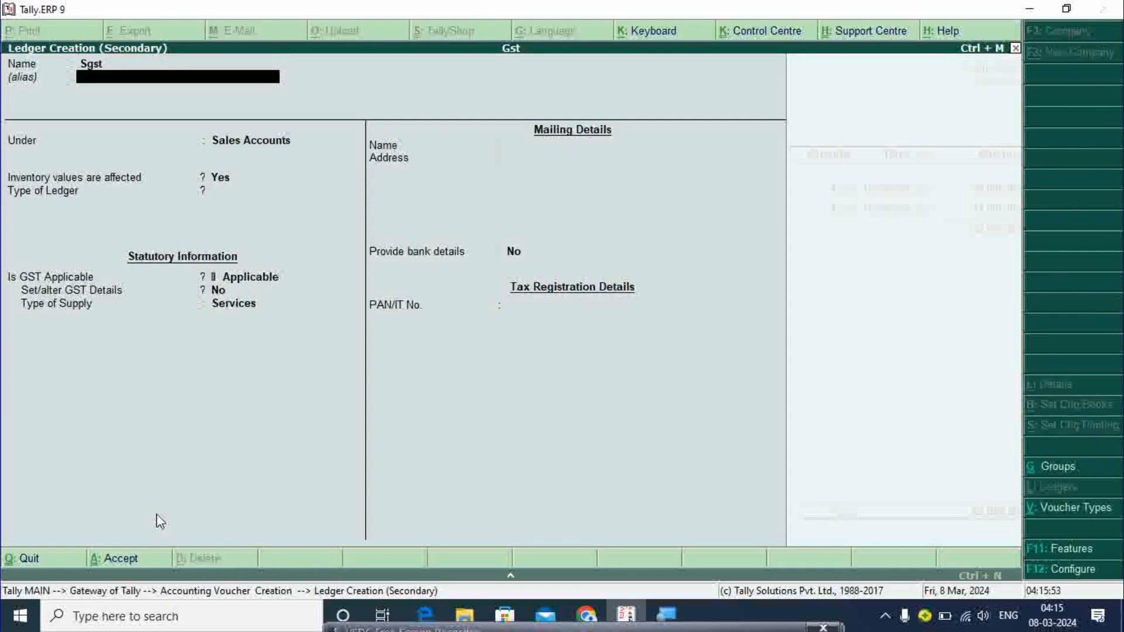
key(Return)
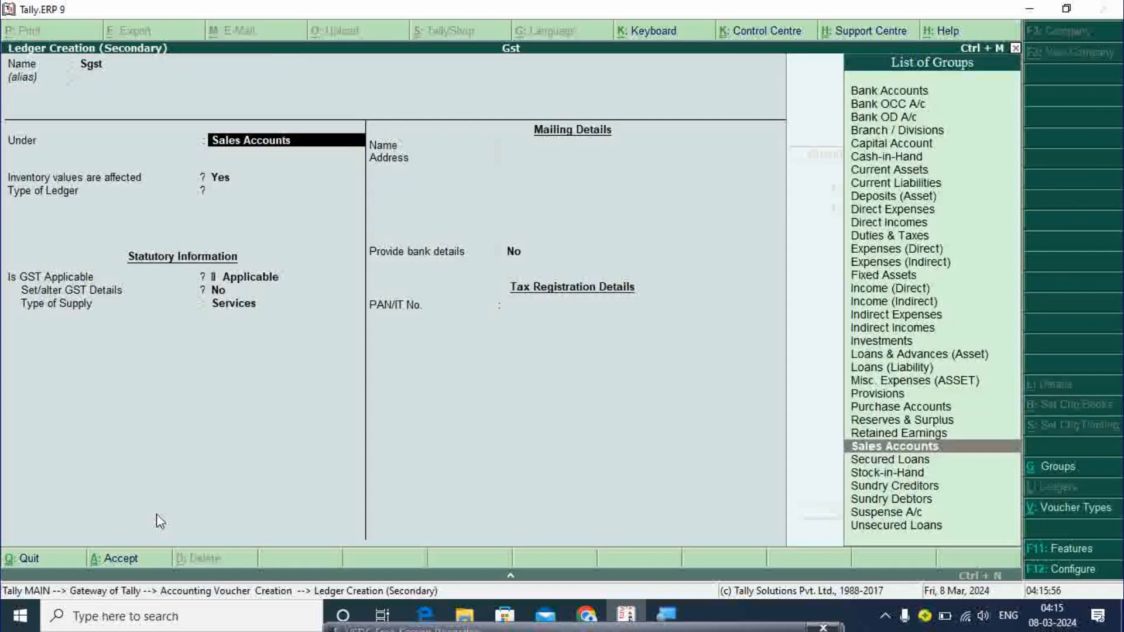
text(Du)
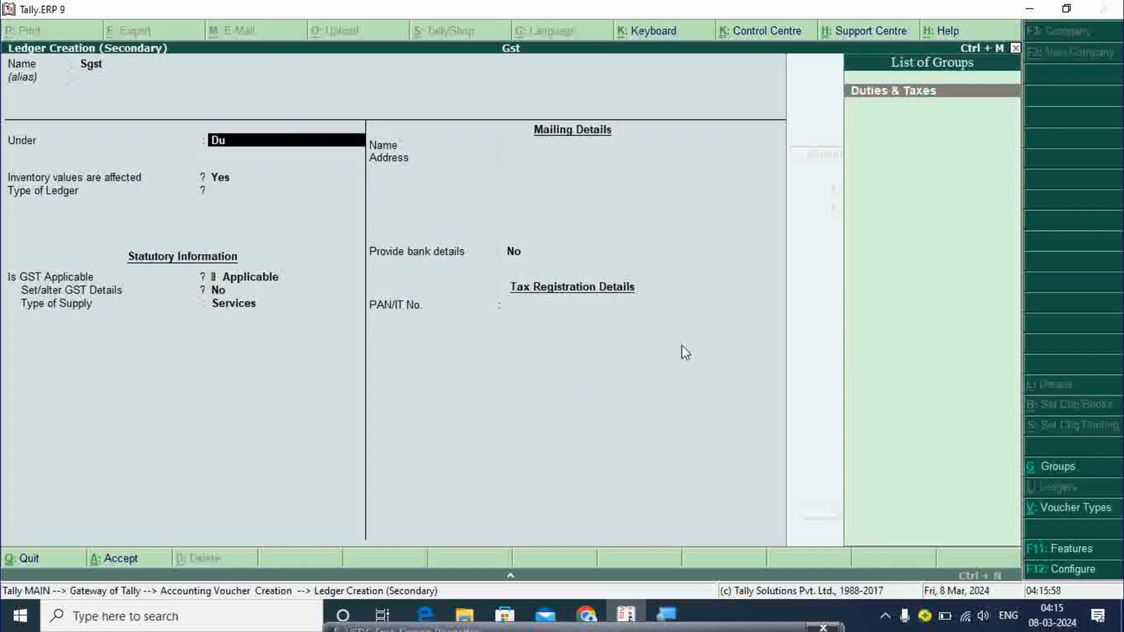
key(Return)
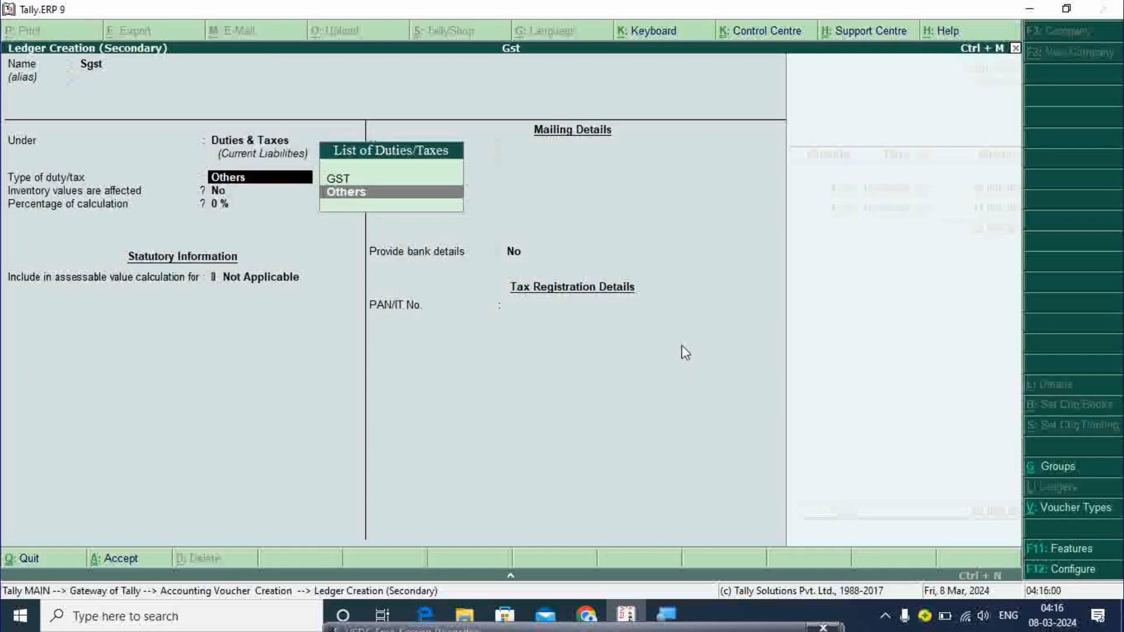
key(Up)
key(Return)
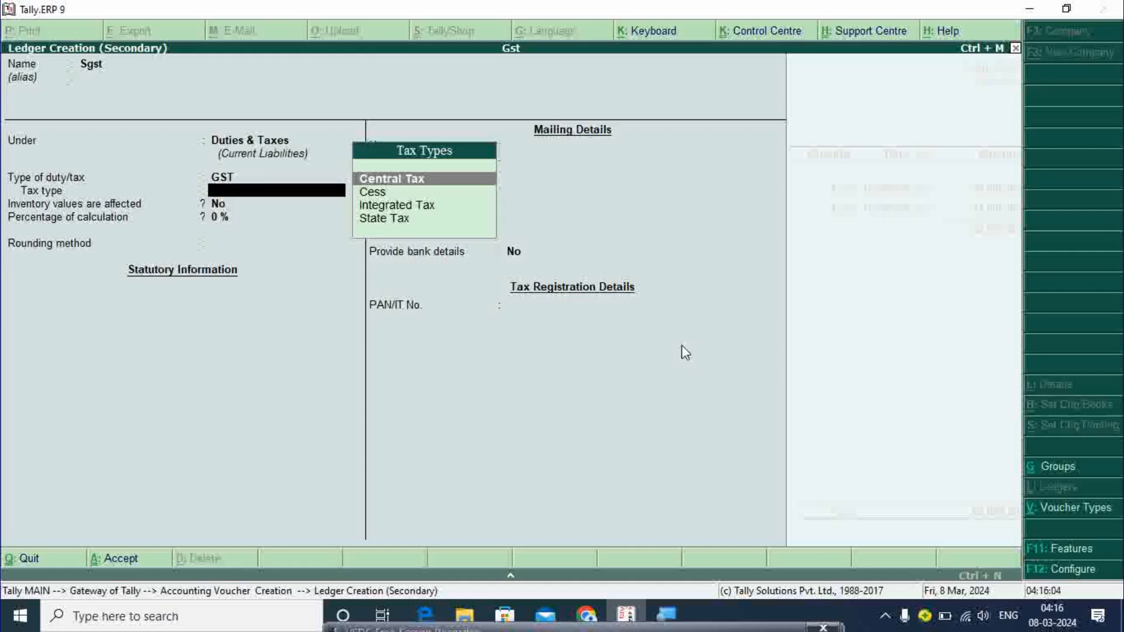
key(Down)
key(Down)
key(Down)
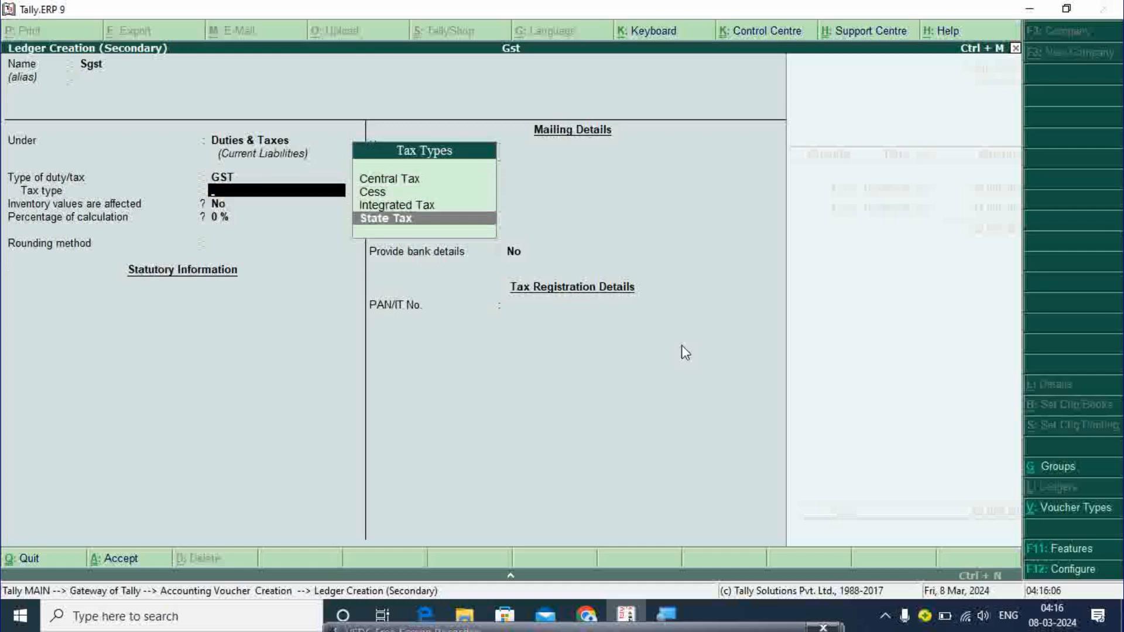
key(Return)
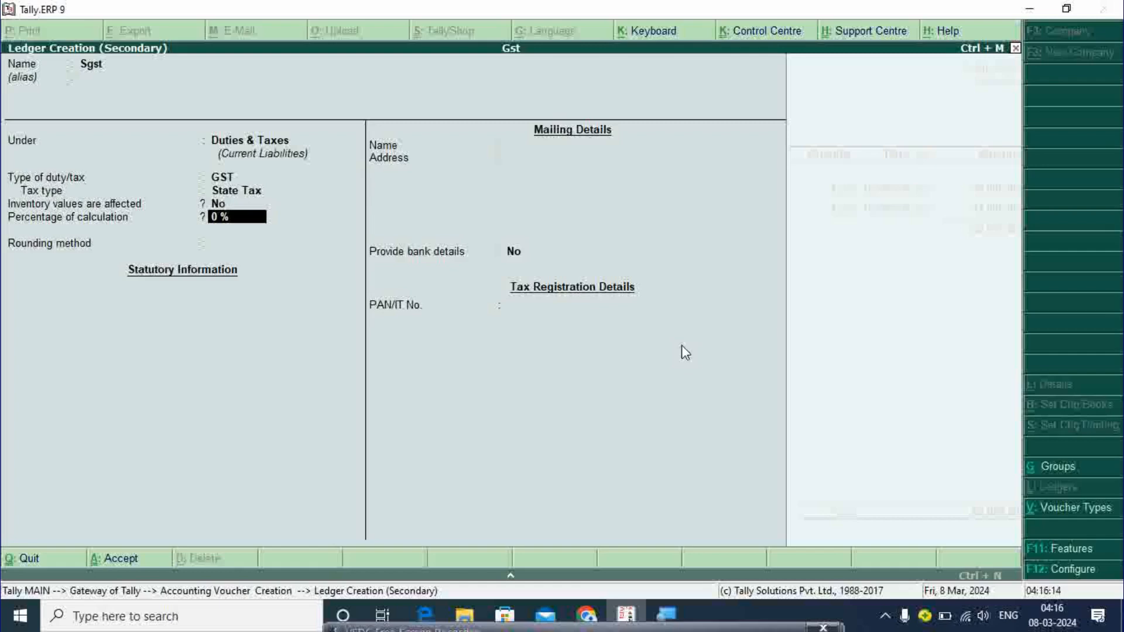
- Give Sgst a 2.50% rate with Normal Rounding limit 1, adding 1,550 to the purchase
text(2.50)
key(Return)
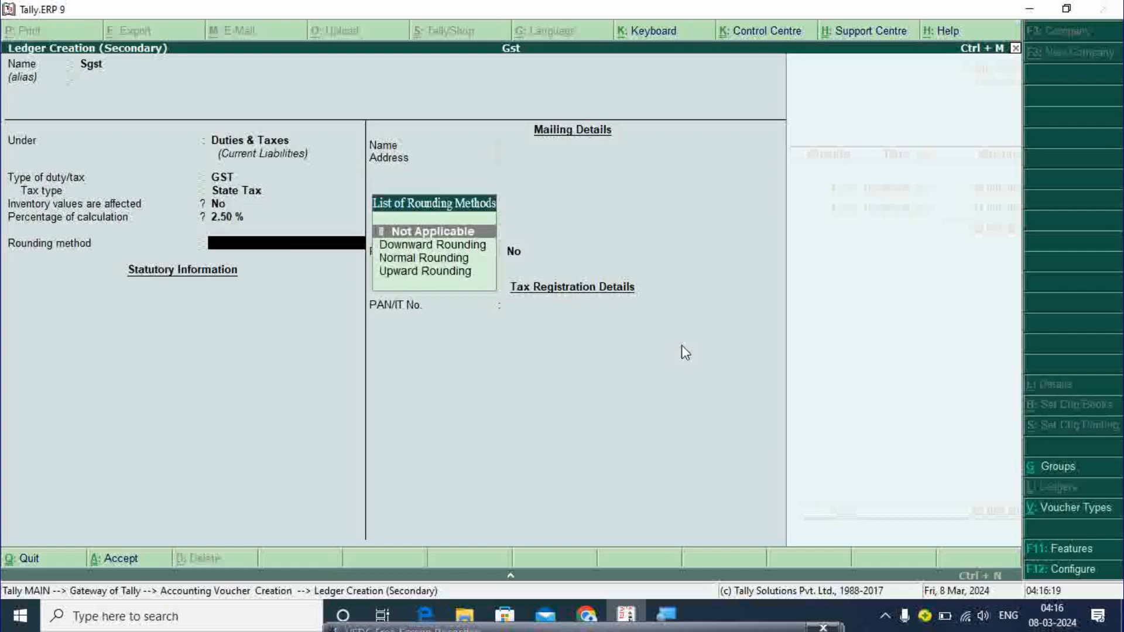
key(Down)
key(Down)
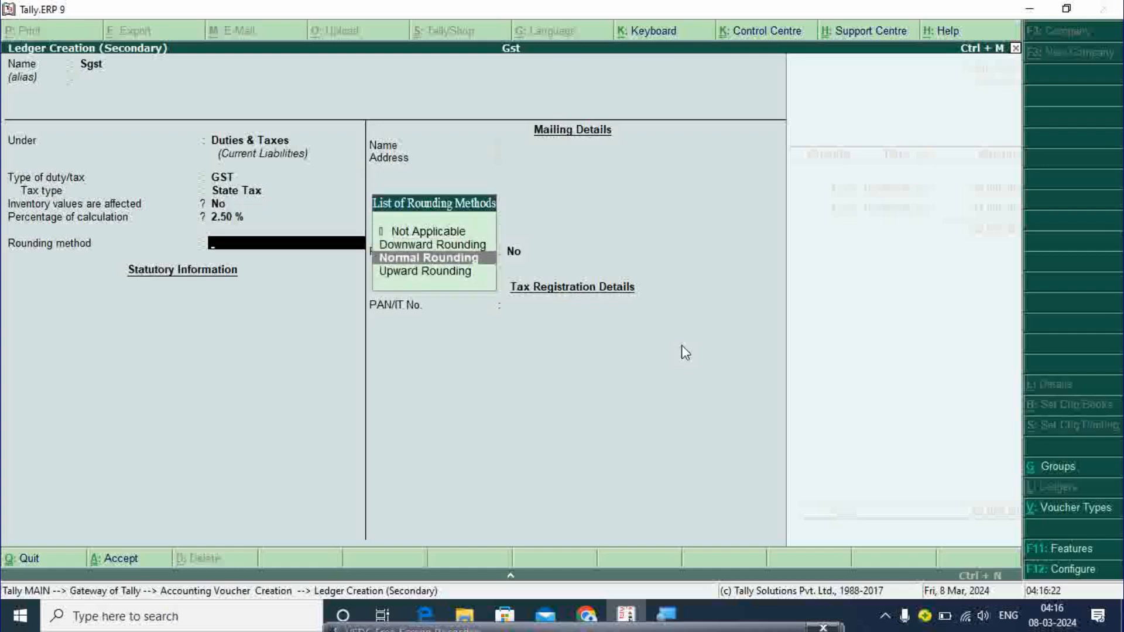
key(Return)
text(1)
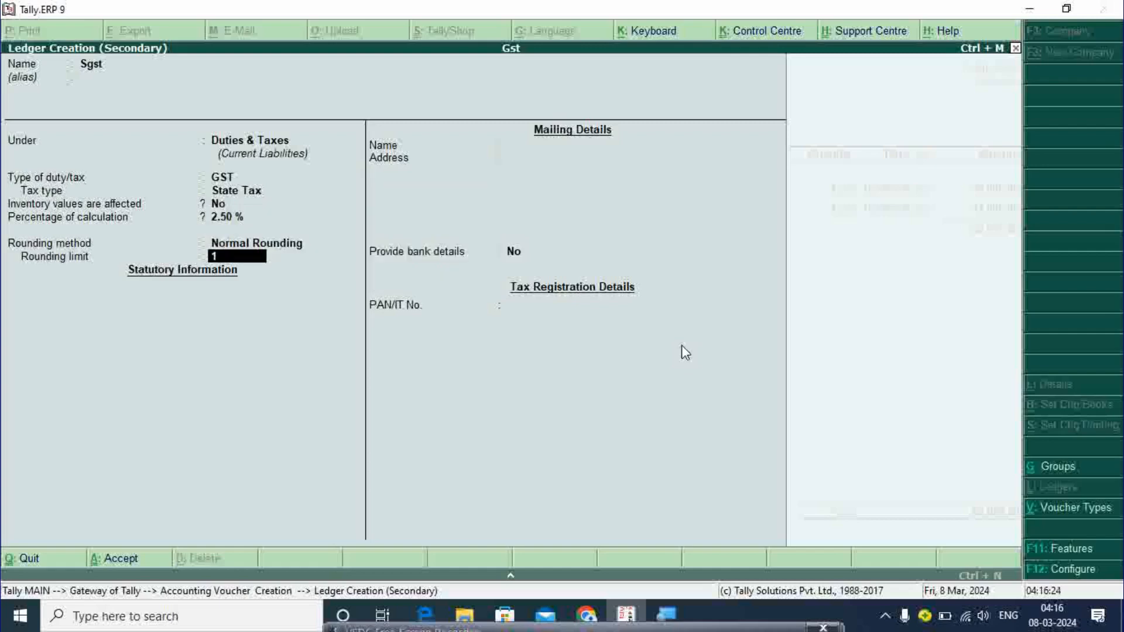
key(Return)
key(Return)
key(Return)
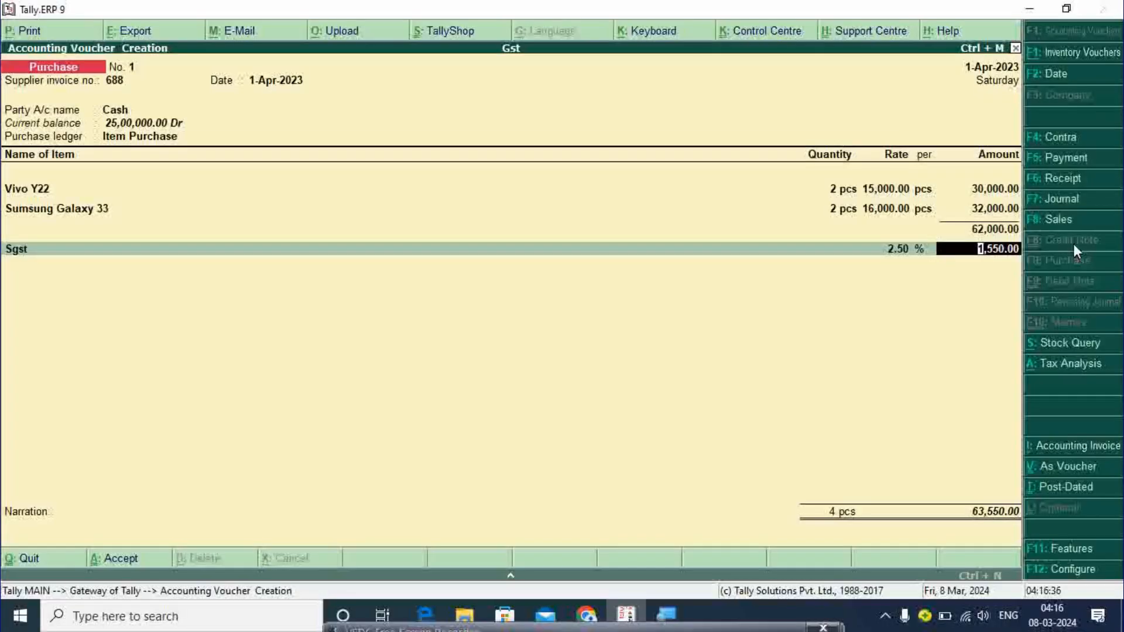
key(Return)
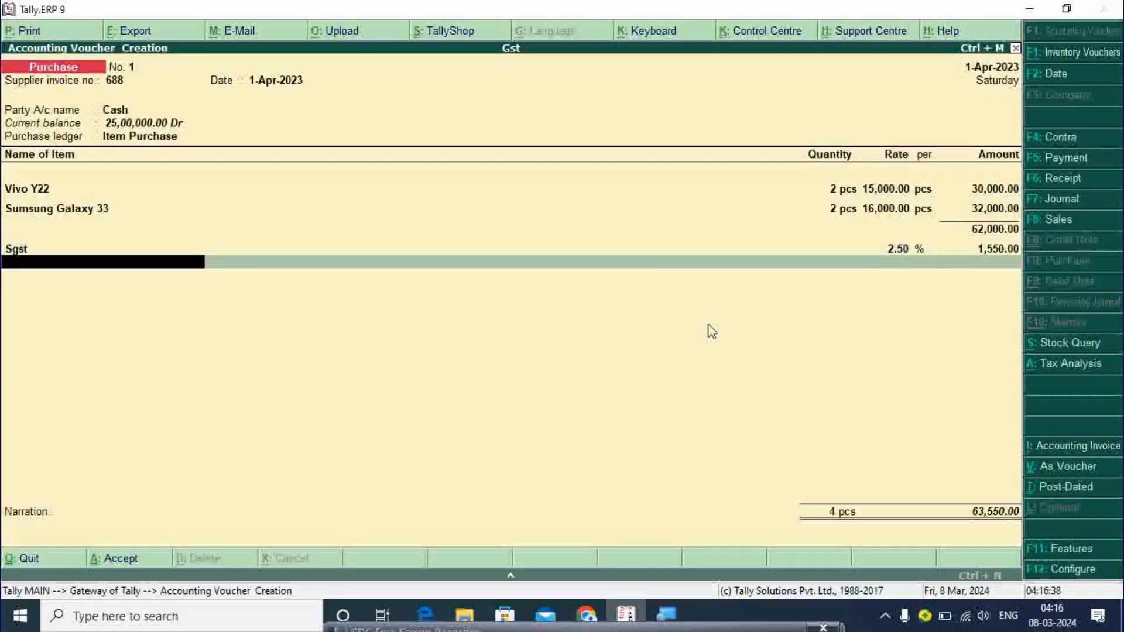
- Create a Cgst ledger under Duties & Taxes with GST duty type Central Tax
key(alt+c)
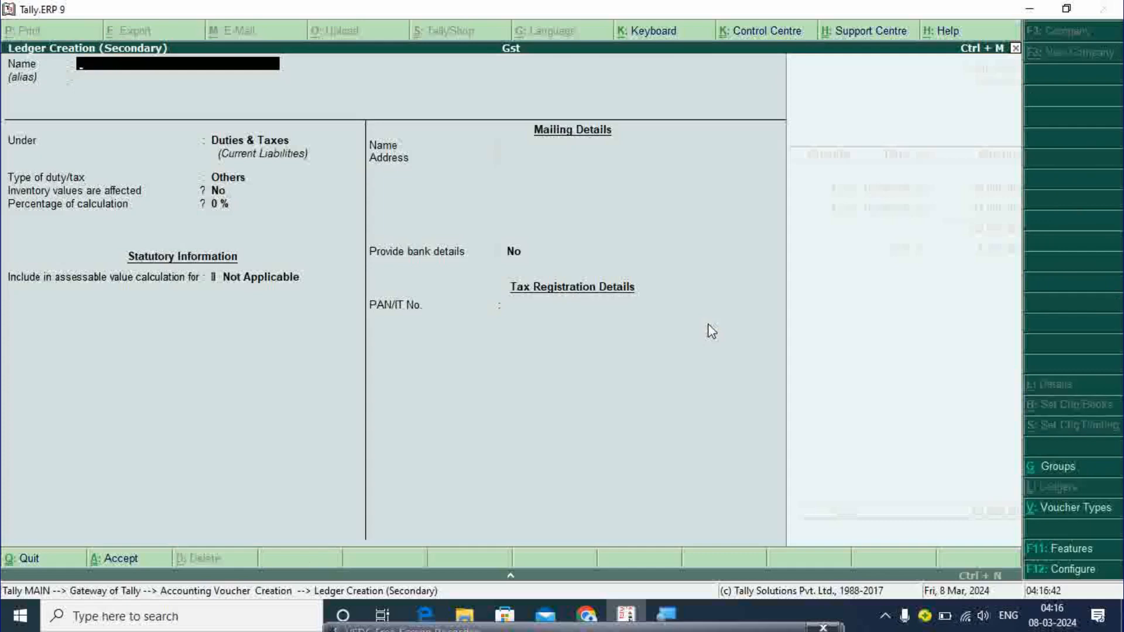
text(Cgst)
key(Return)
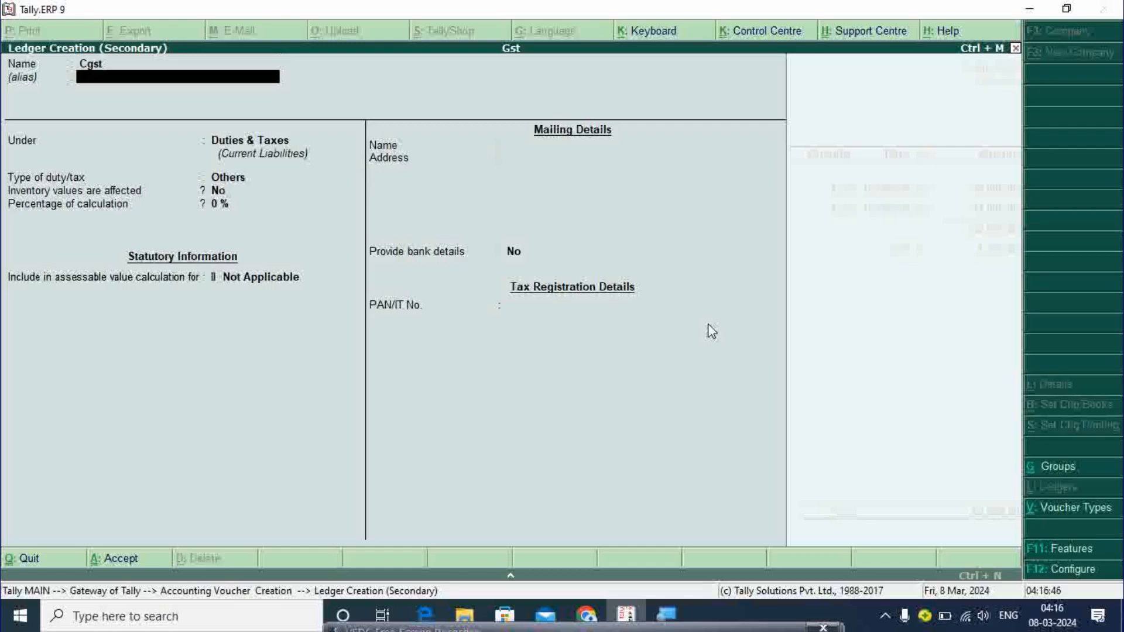
key(Return)
key(Return)
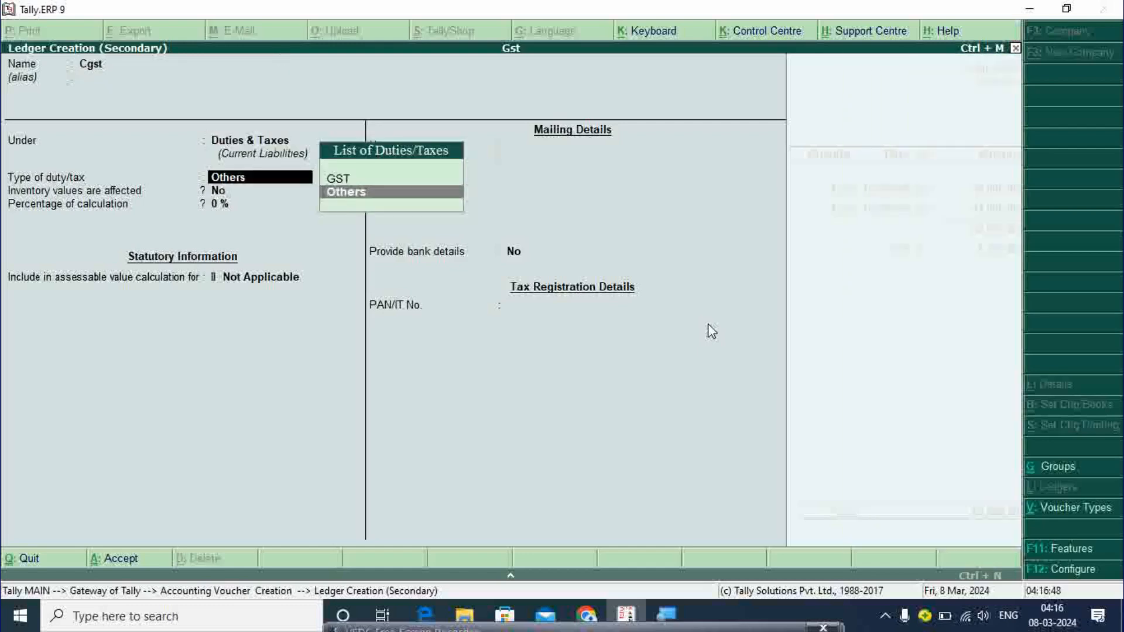
key(Up)
key(Return)
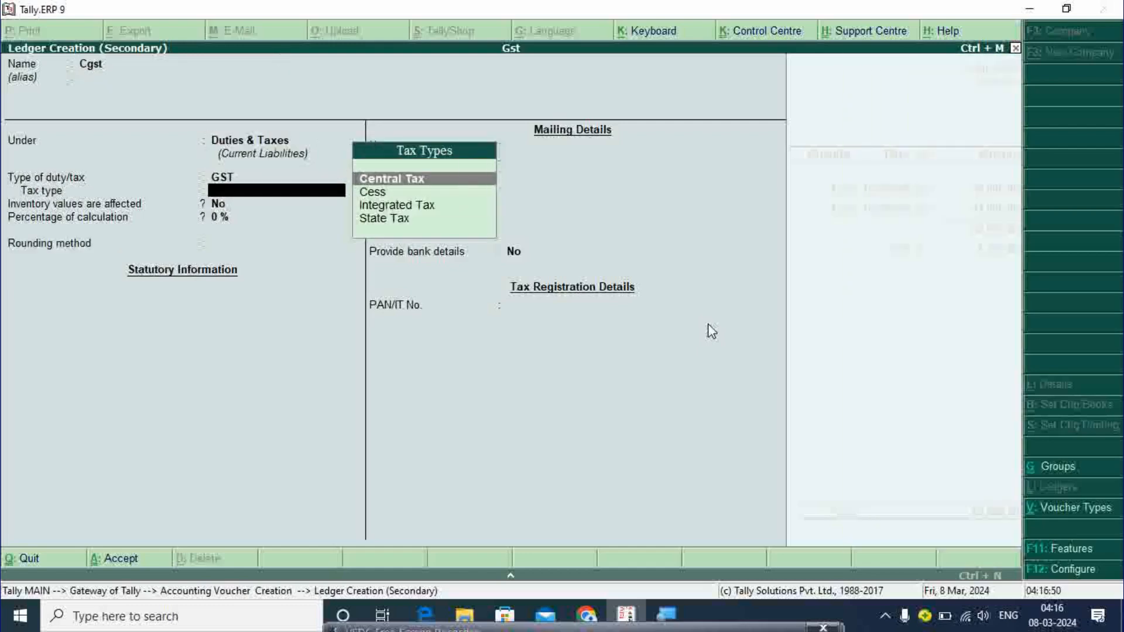
key(Down)
key(Down)
key(Down)
key(Up)
key(Up)
key(Up)
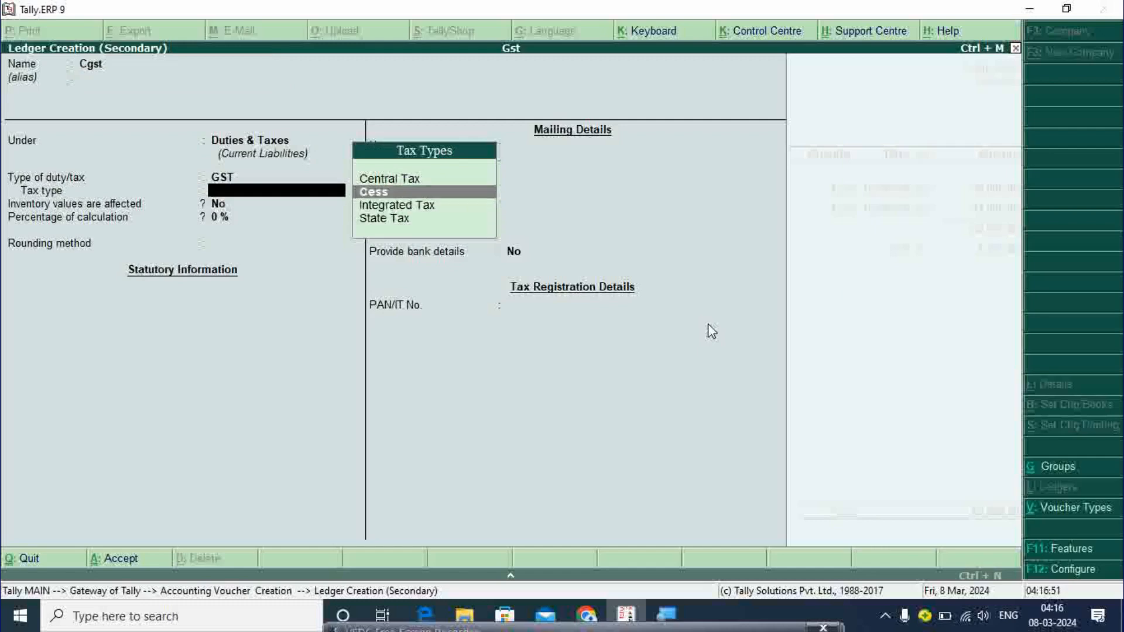
key(Return)
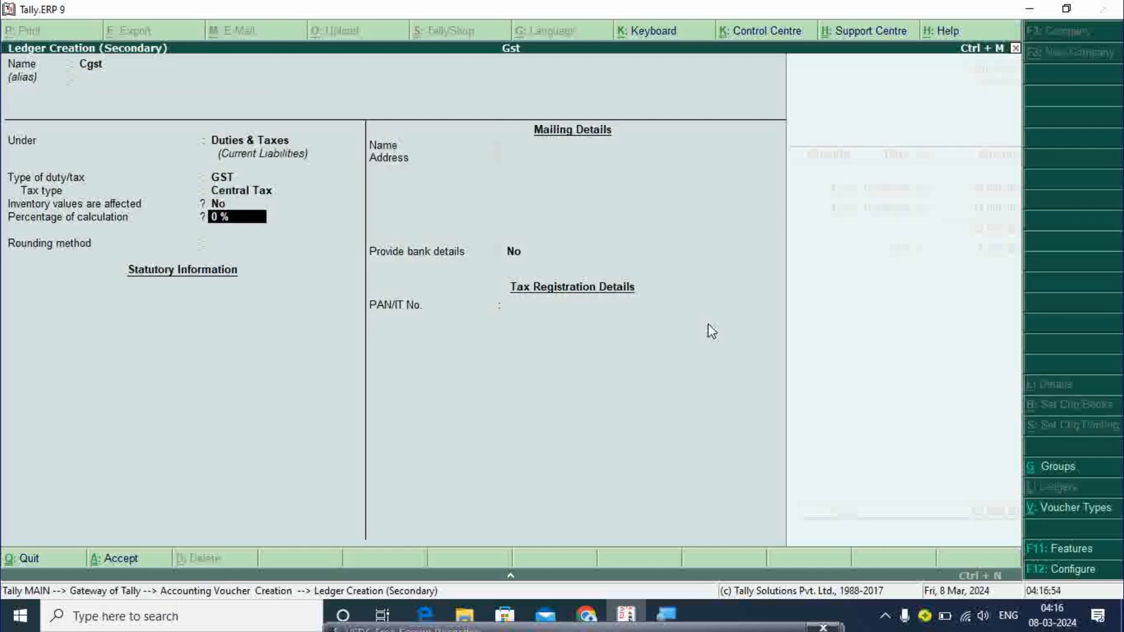
- Give Cgst a 2.50% rate with Normal Rounding limit 1 and accept its 1,550 amount
text(2.50)
key(Return)
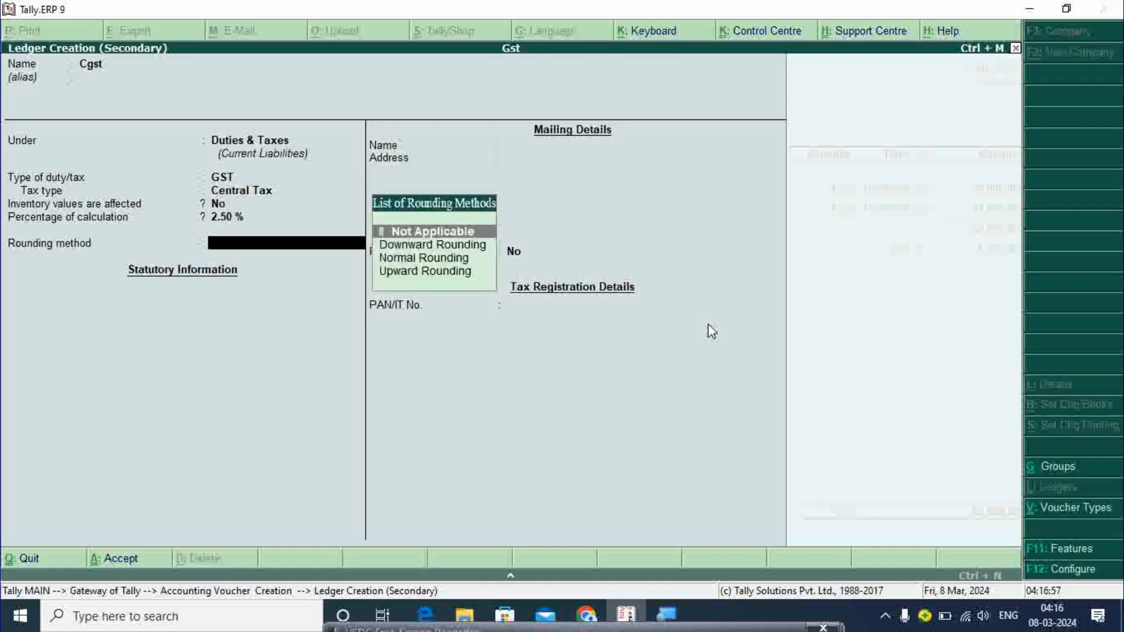
key(Down)
key(Down)
key(Return)
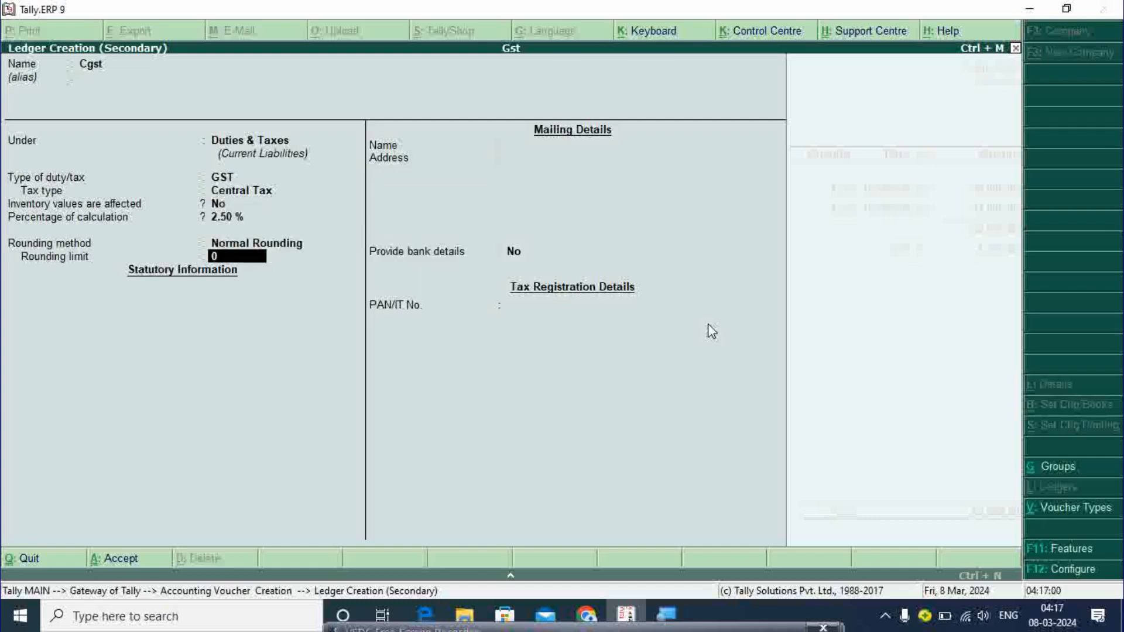
text(1)
key(Return)
key(Return)
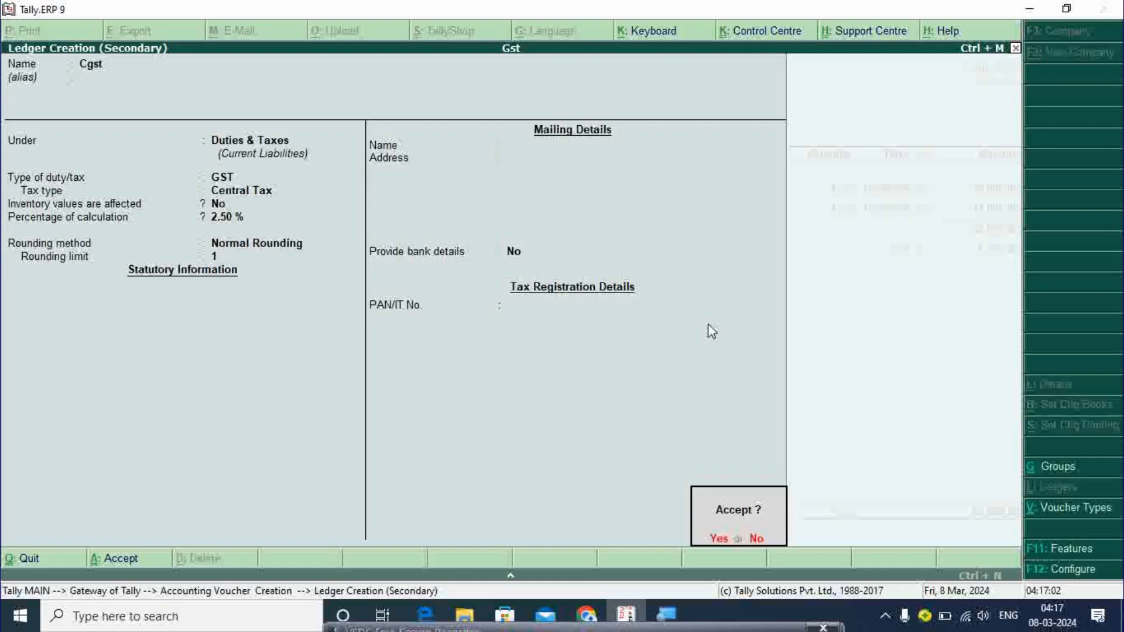
key(Escape)
key(ctrl+a)
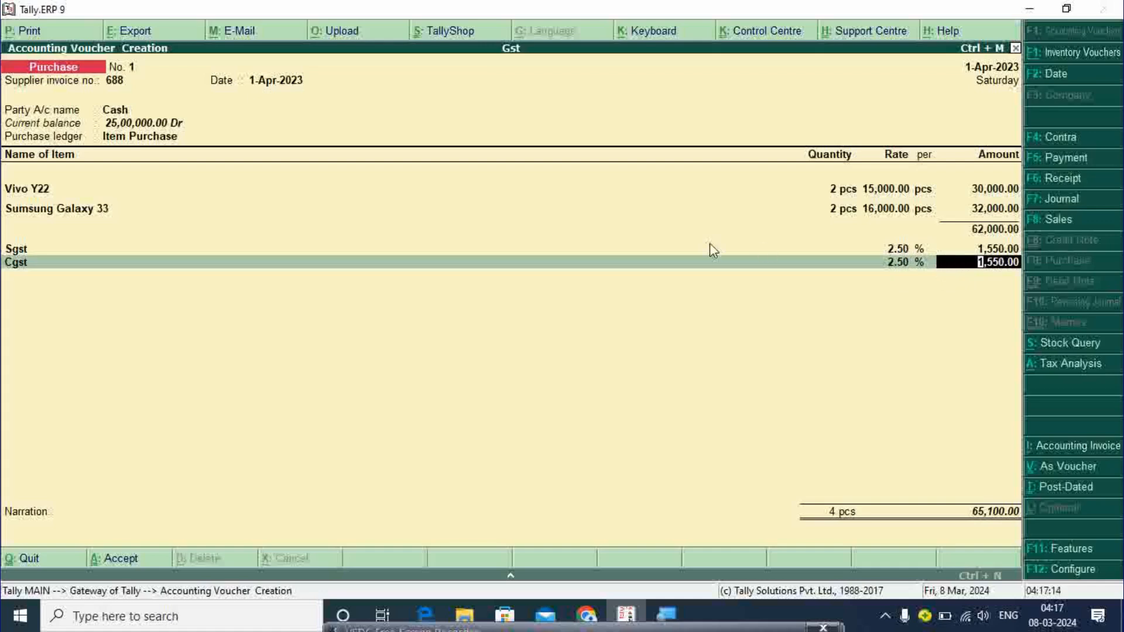
key(Return)
- Accept purchase voucher No. 1 and switch to a Sales voucher with F8
key(Return)
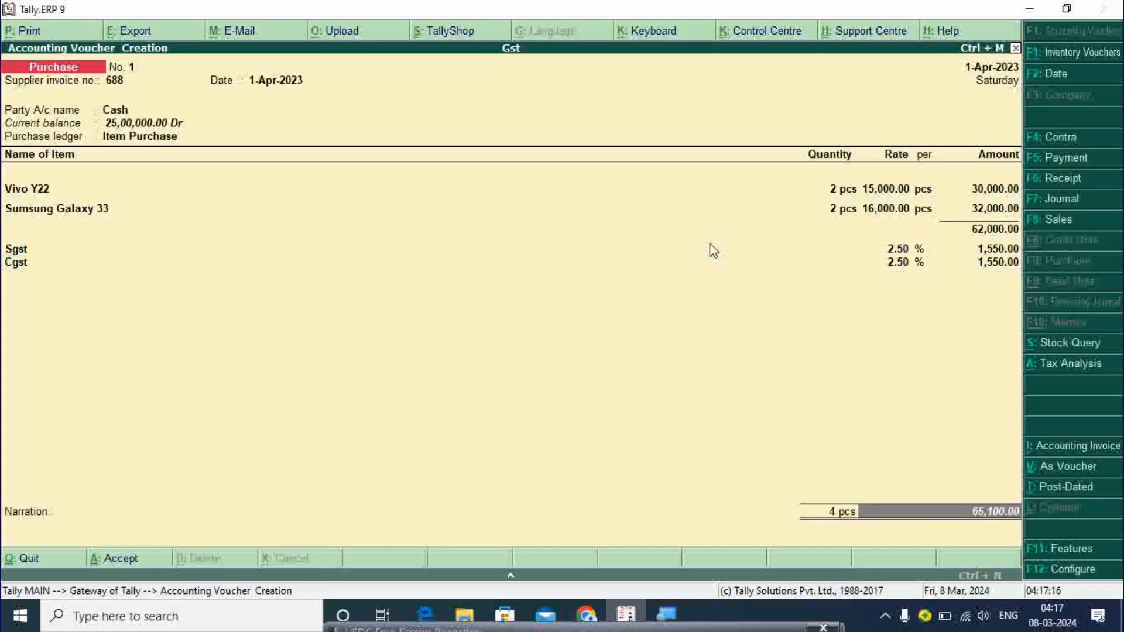
key(Return)
key(Return)
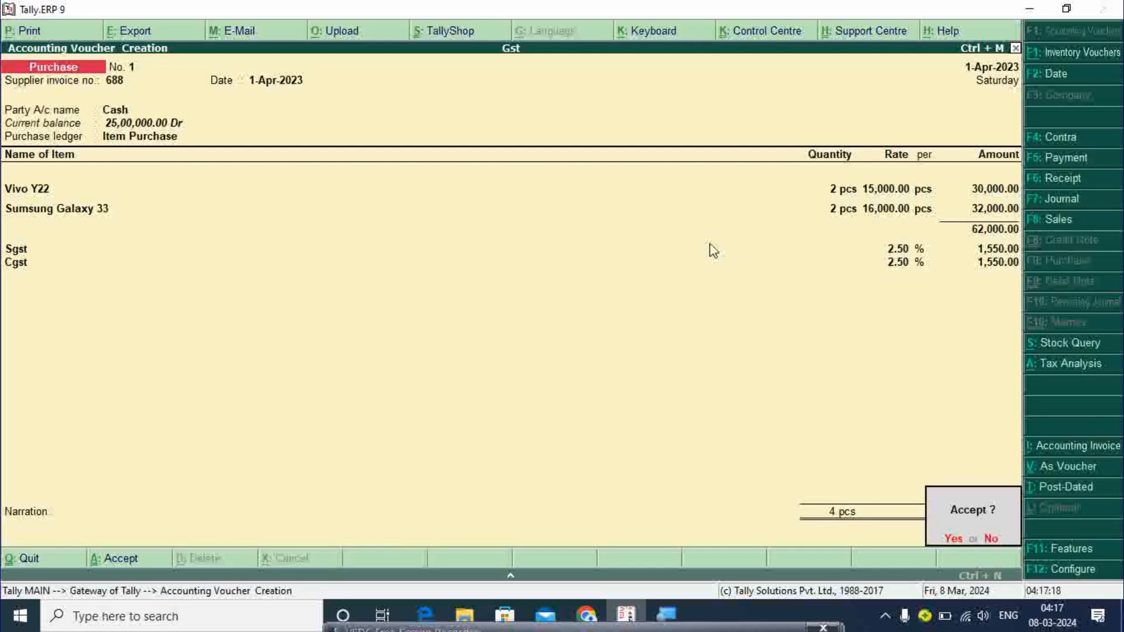
key(Return)
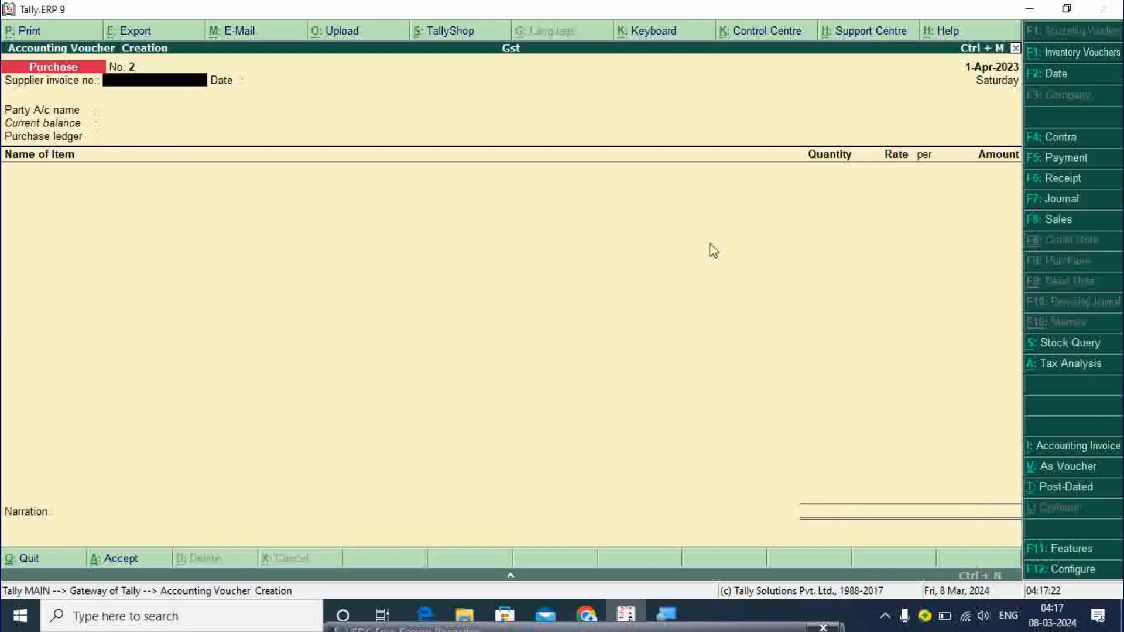
key(F8)
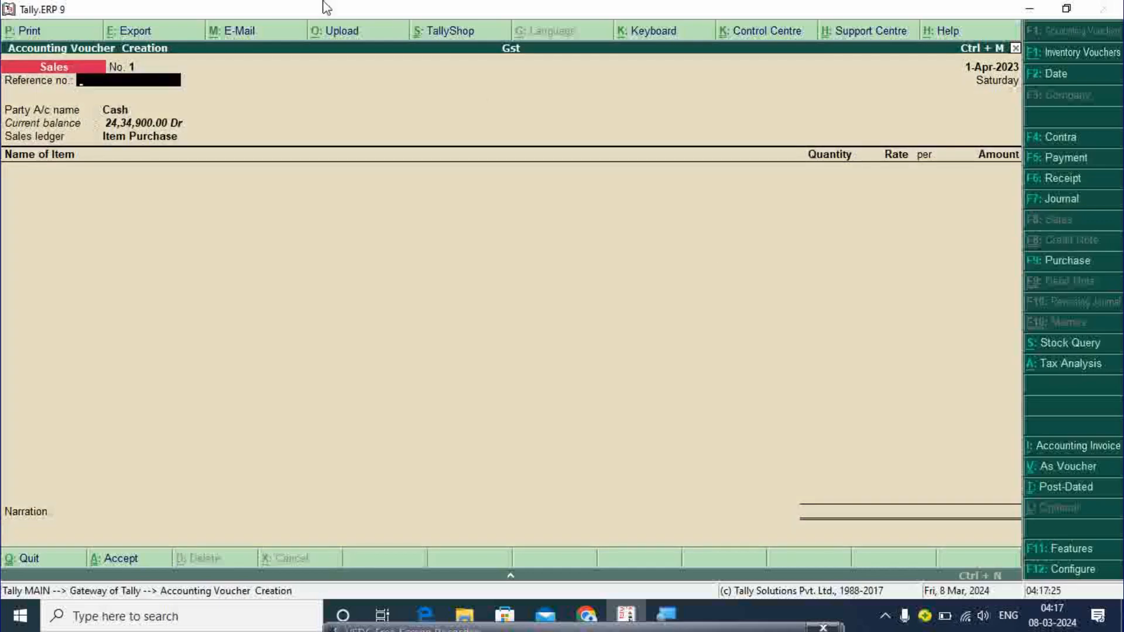
- On sales voucher 1, mark the Cash buyer as a Regular registrant and enter its GSTIN
text(1)
key(Return)
key(Return)
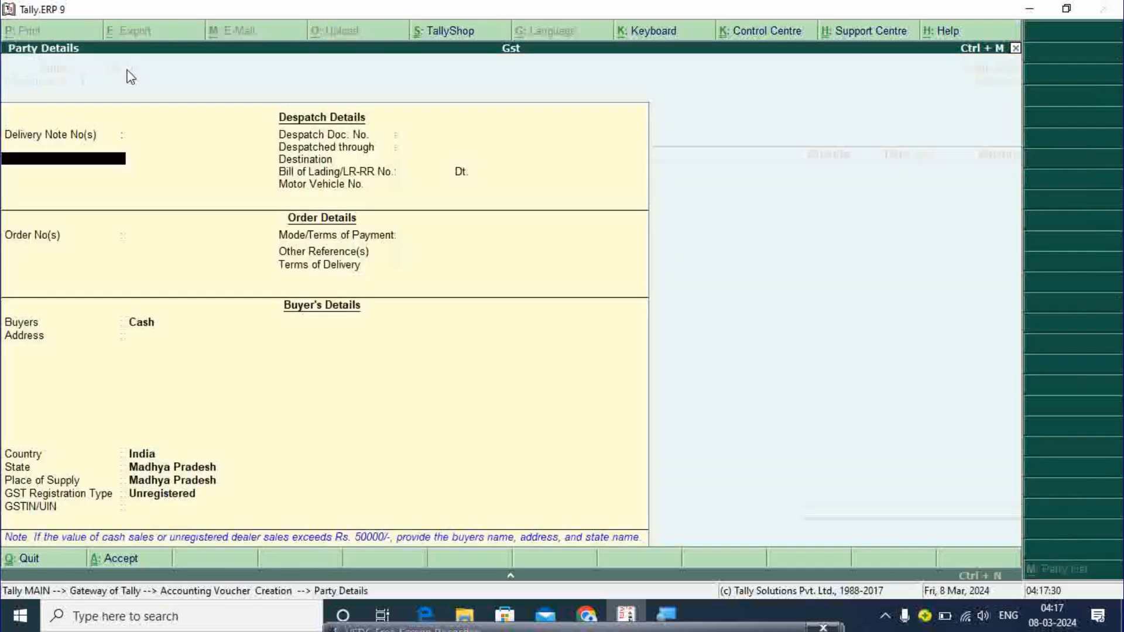
key(Return)
key(Return)
key(Return)
key(Return)
key(Return)
key(Return)
key(Return)
key(Return)
key(Return)
key(Return)
key(Return)
key(Return)
key(Return)
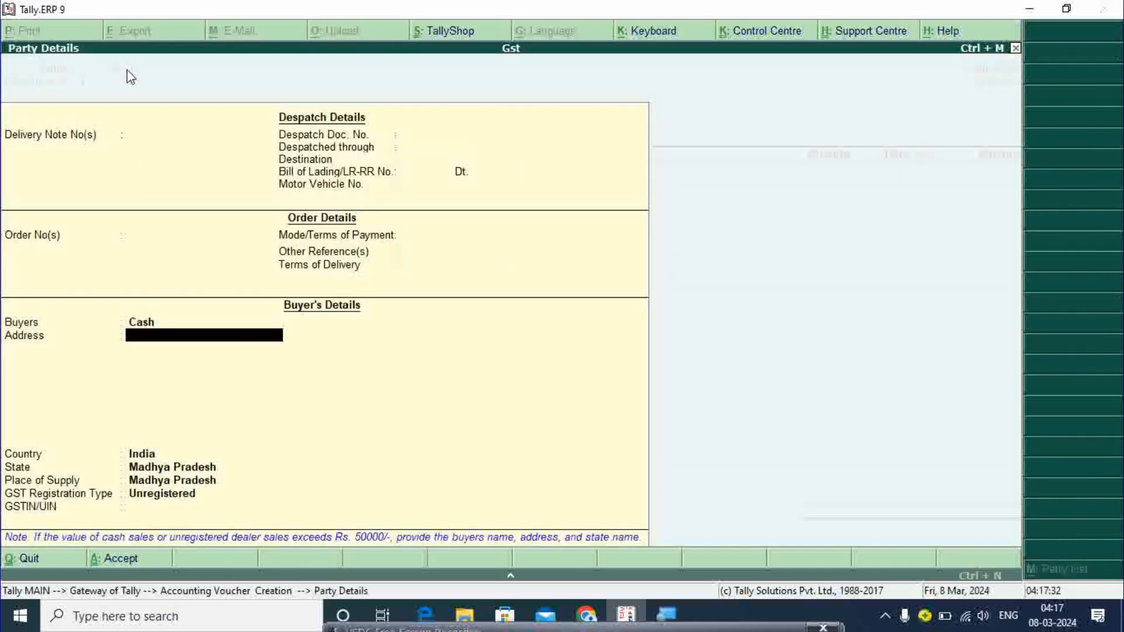
key(Return)
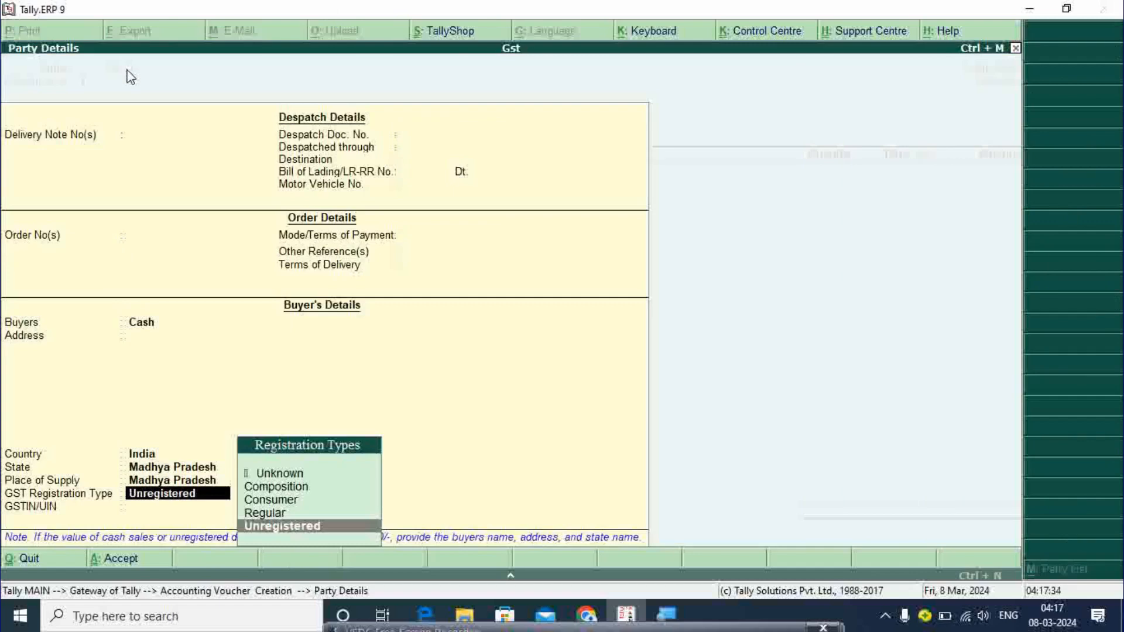
key(Up)
key(Return)
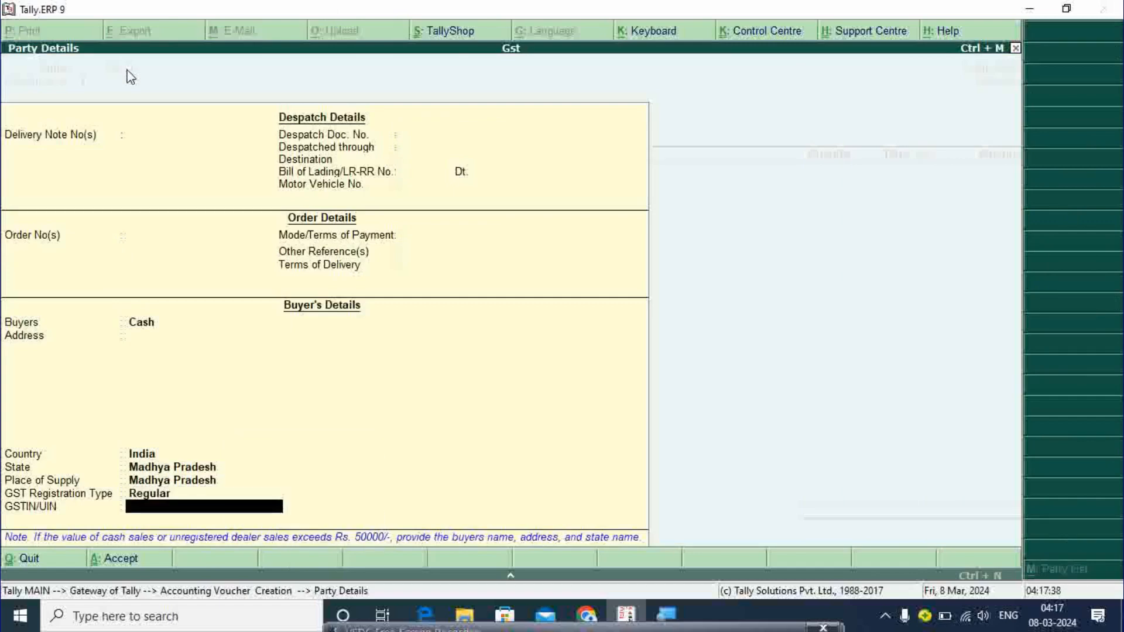
text(GST5565646)
key(Return)
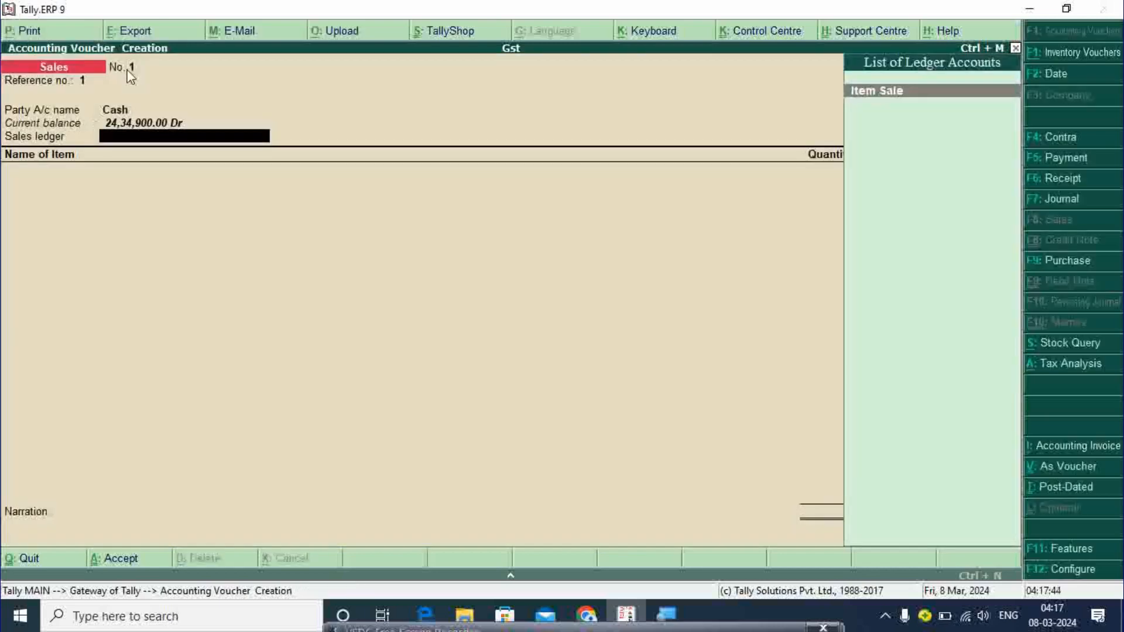
- Under Item Sale, bill 1 Vivo Y22 at 18,000 and 1 Samsung Galaxy 33 at 19,000
key(Return)
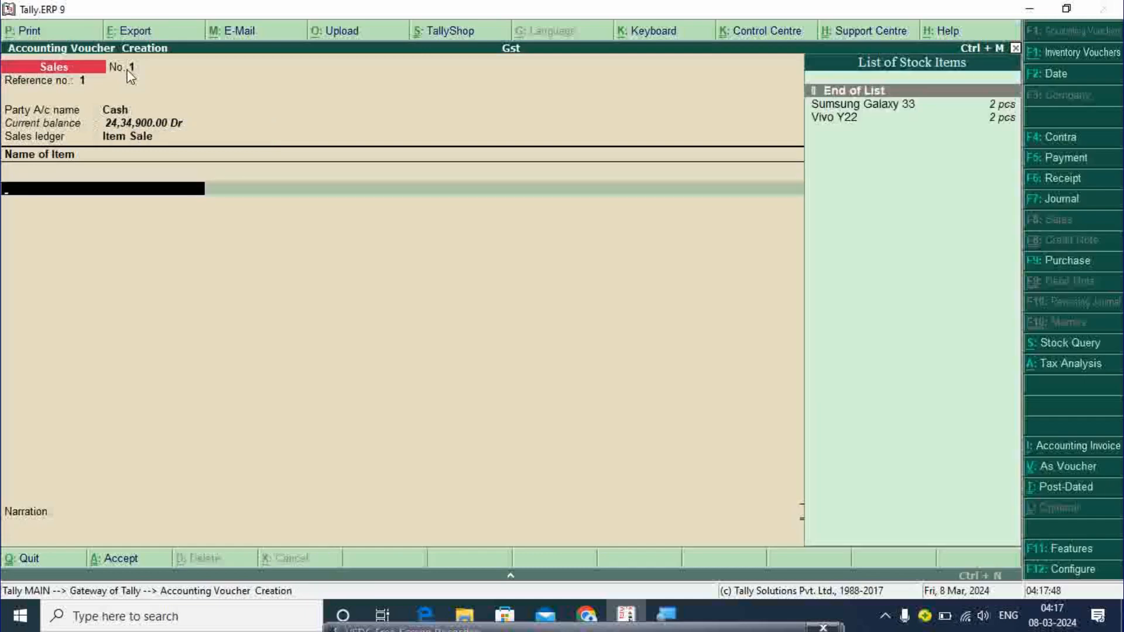
key(Down)
key(Down)
key(Return)
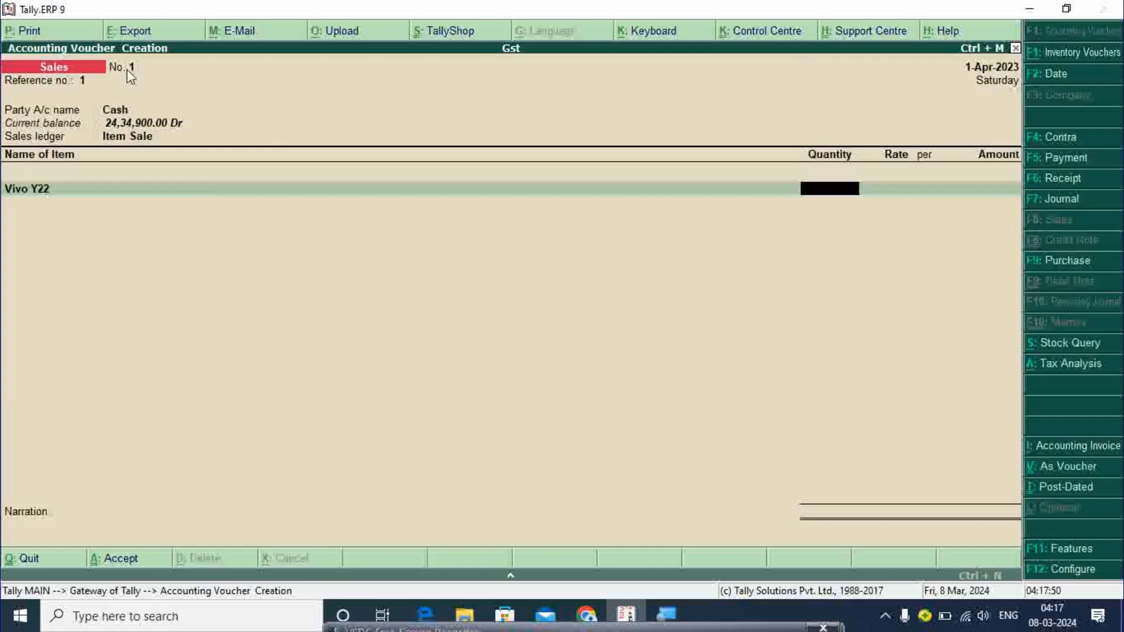
text(1)
key(Return)
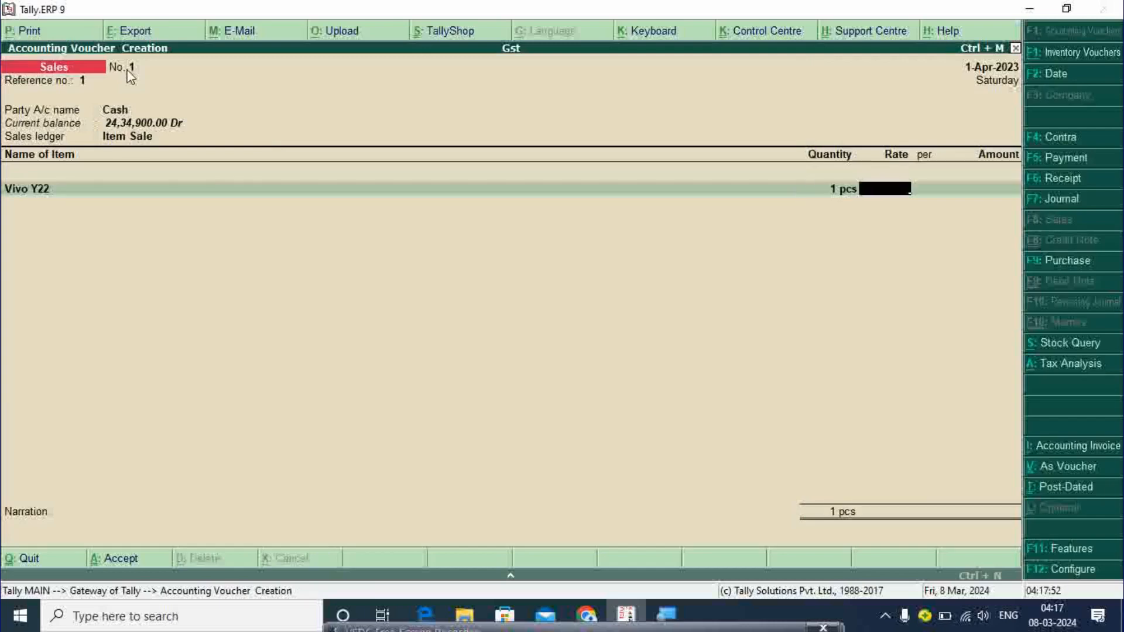
text(18000)
key(Return)
key(Return)
key(Return)
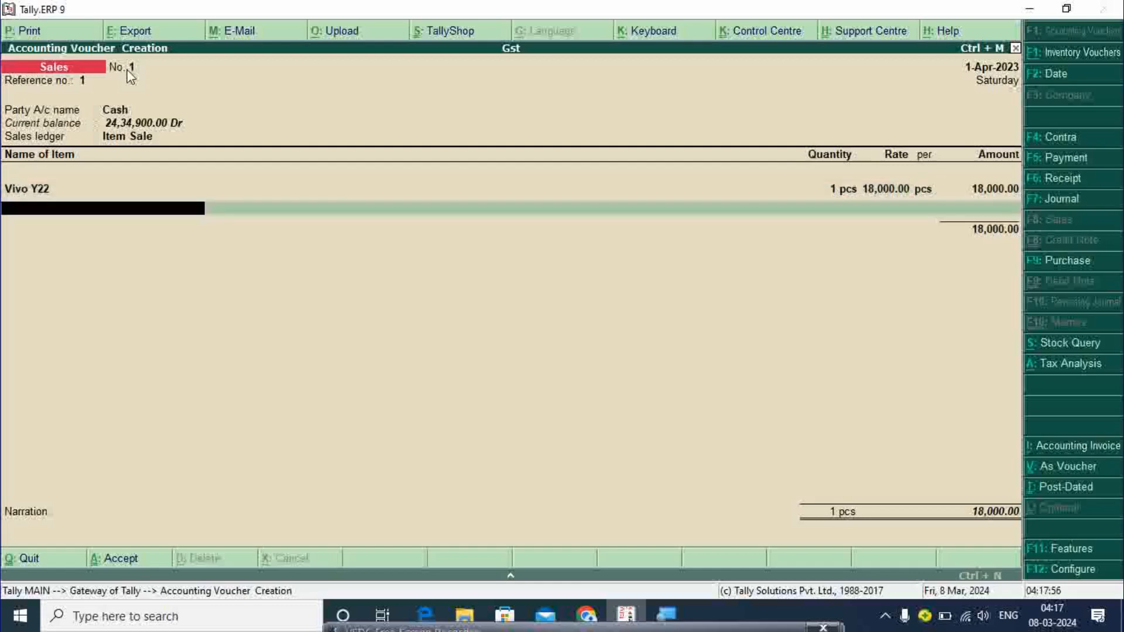
text(S)
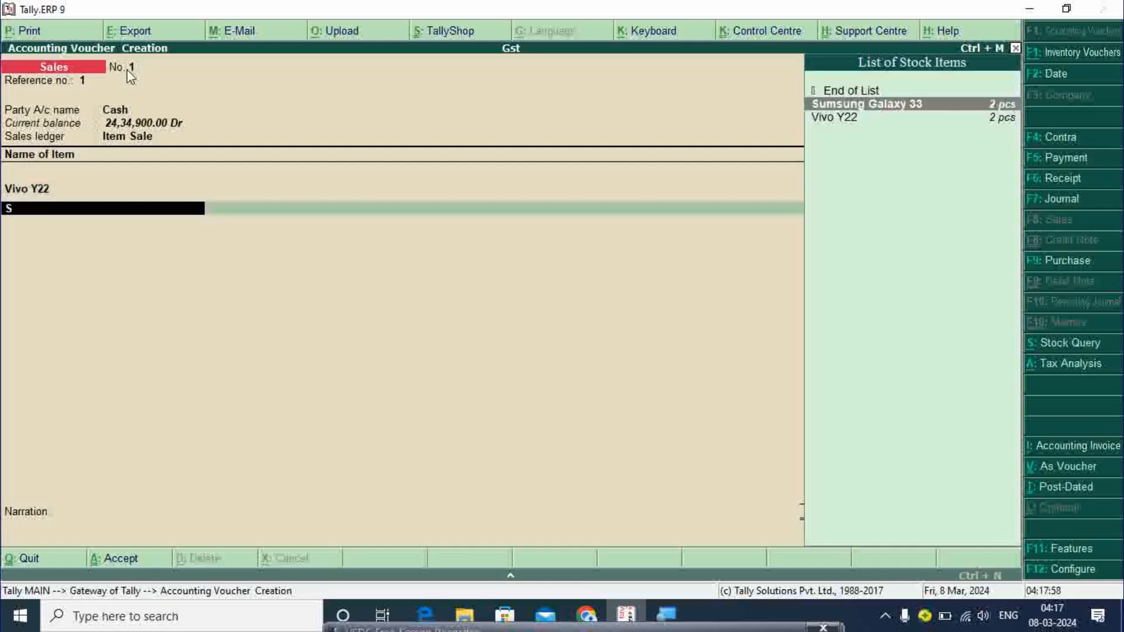
key(Return)
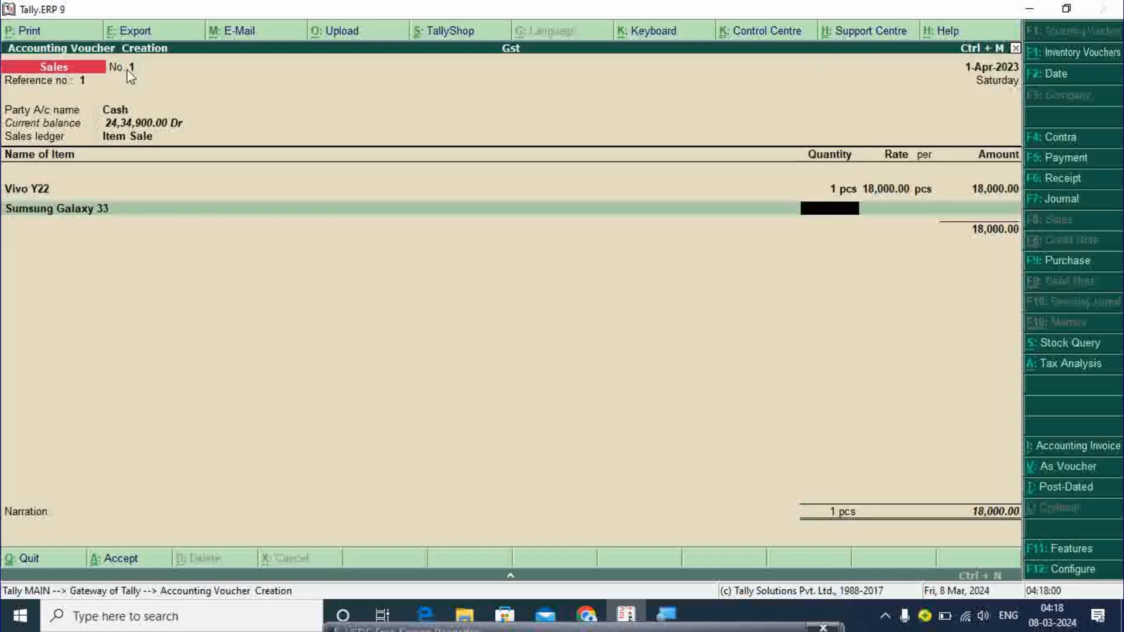
text(1)
key(Return)
text(1)
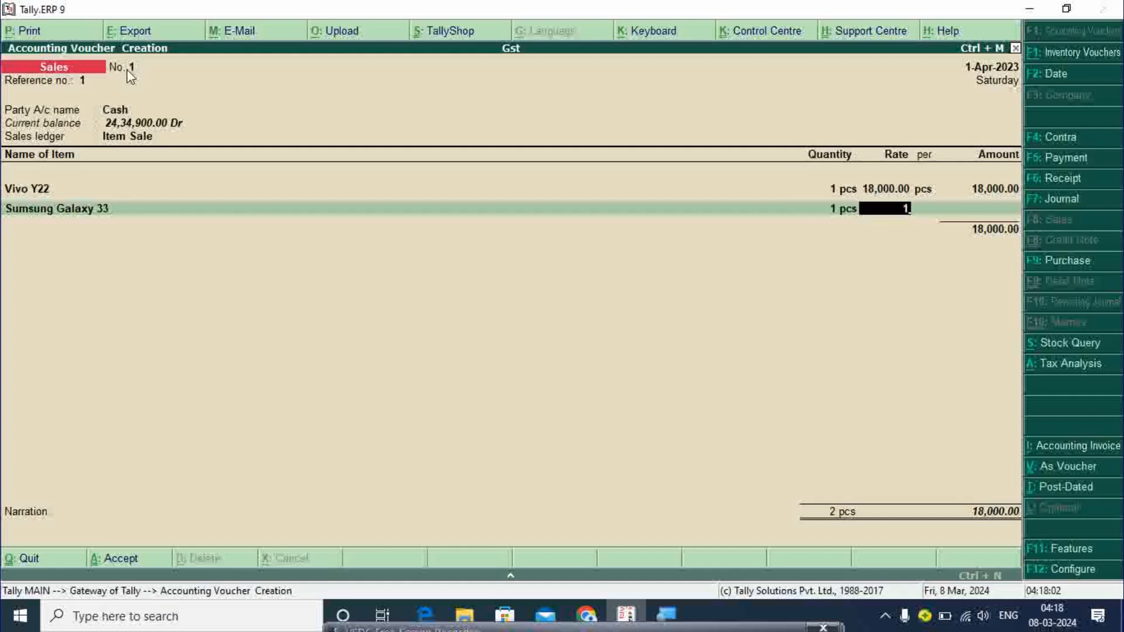
text(9000)
key(Return)
key(Return)
key(Return)
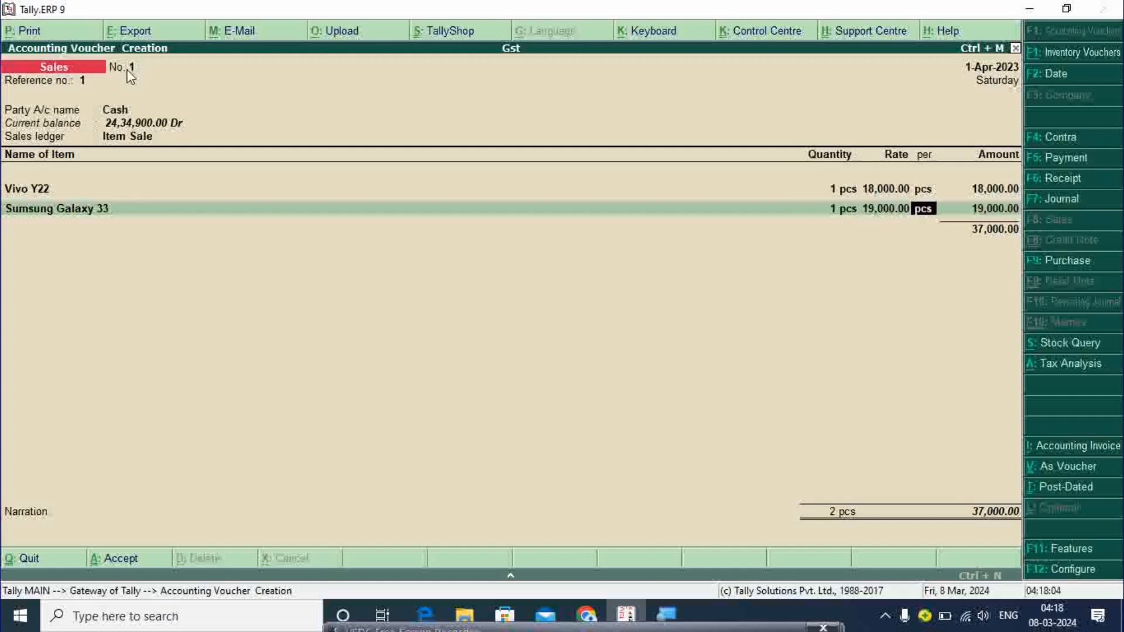
- Add the Sgst and Cgst tax ledgers, bringing the invoice to 38,850
text(S)
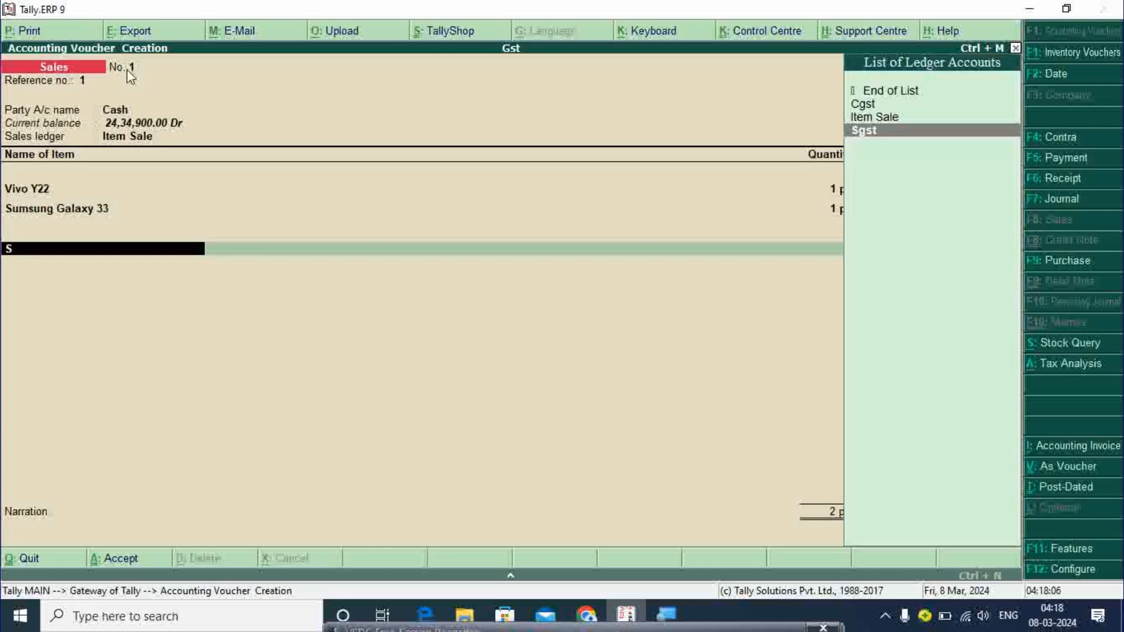
key(Return)
key(Return)
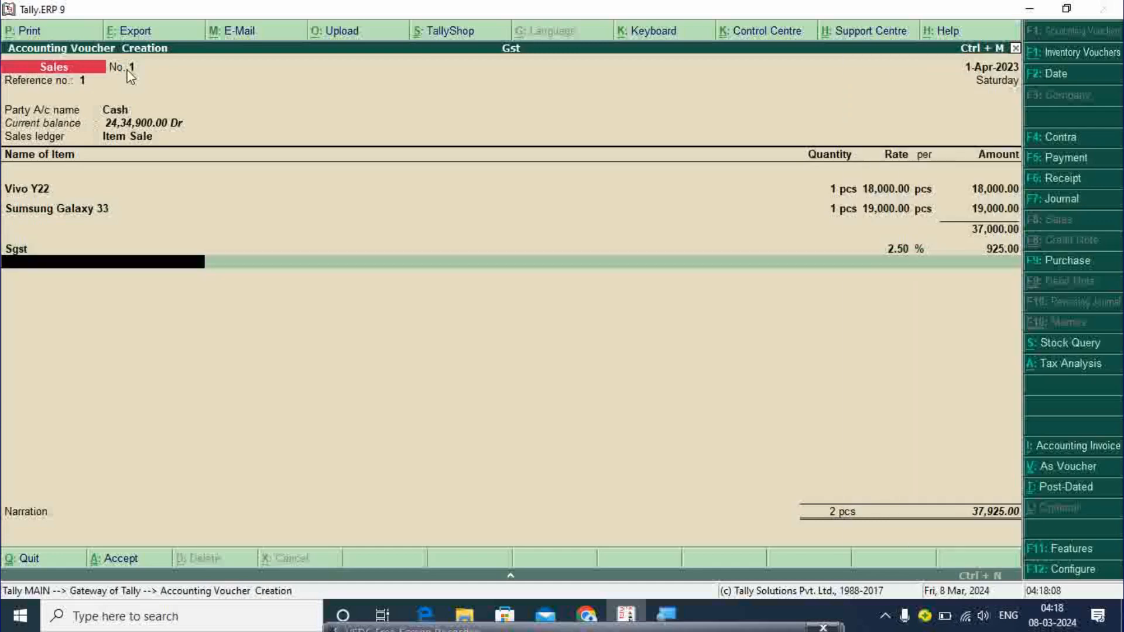
text(C)
key(Return)
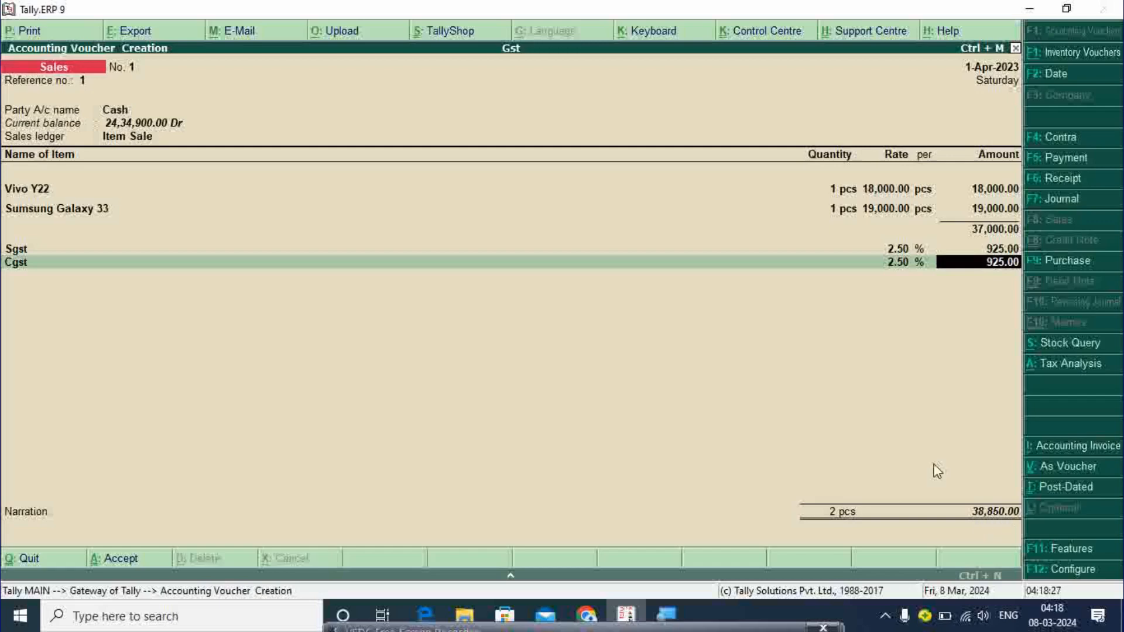
key(Return)
key(Return)
key(Return)
key(Return)
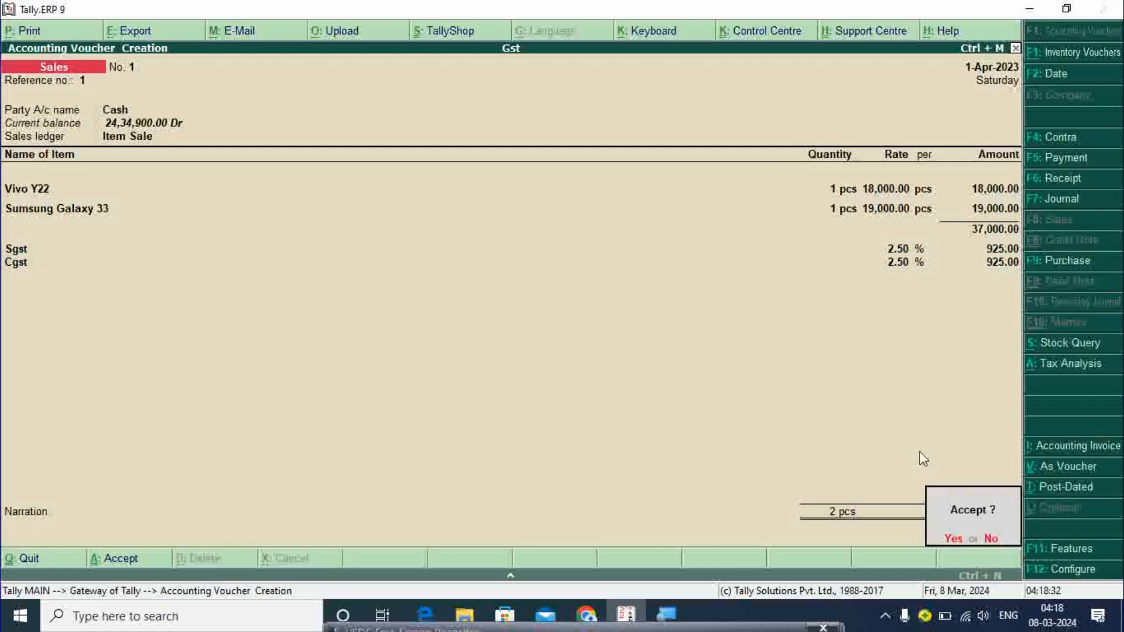
- Accept sales voucher 1, then quit the blank voucher back to the Gateway of Tally
key(Return)
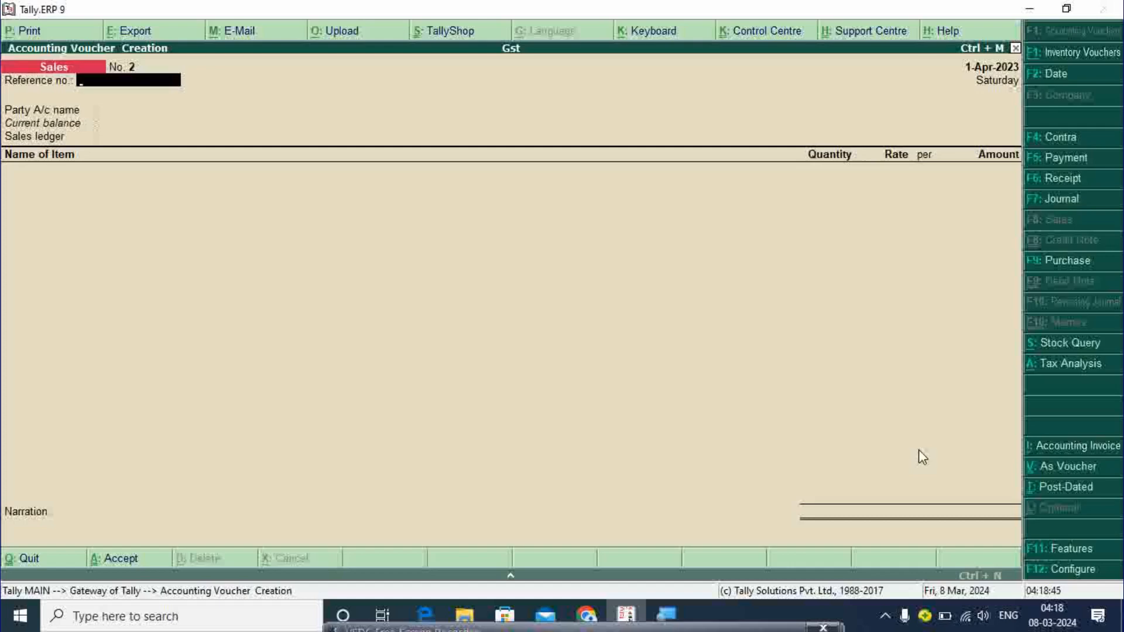
key(Escape)
key(Return)
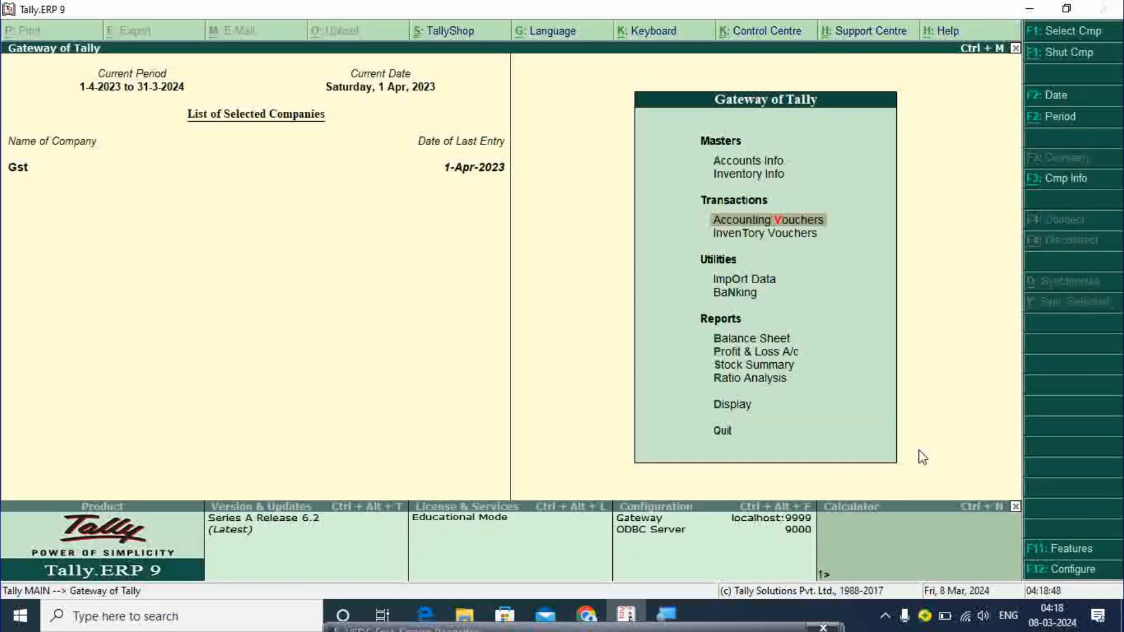
- Go to Display > Statutory Reports > GST from the Gateway of Tally
key(Down)
key(Down)
key(Down)
key(Down)
key(Down)
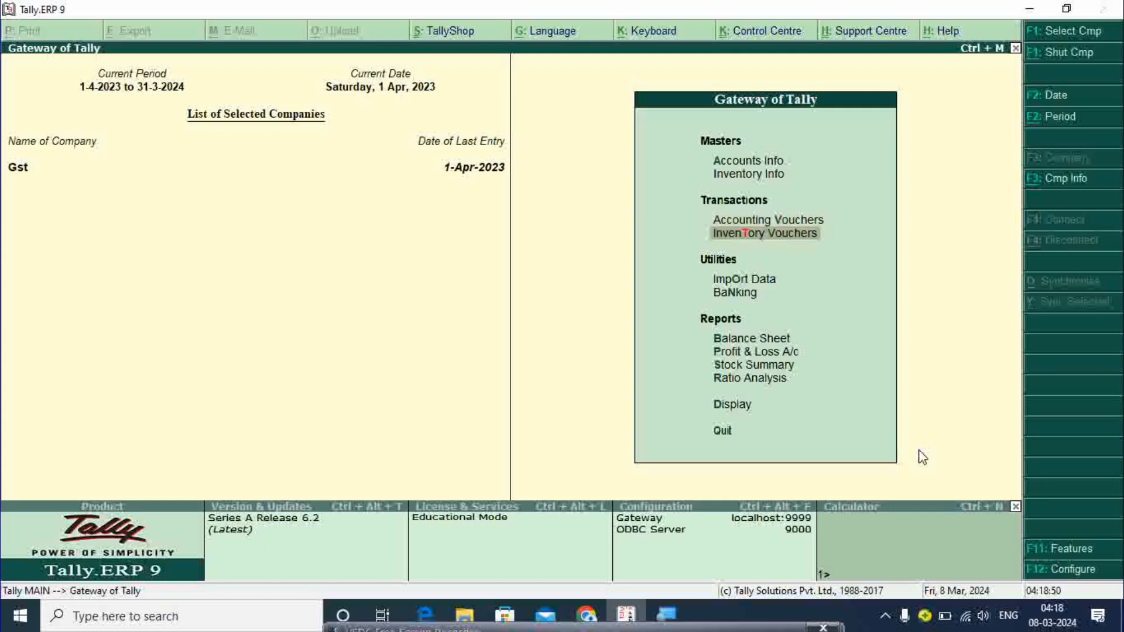
key(Down)
key(Down)
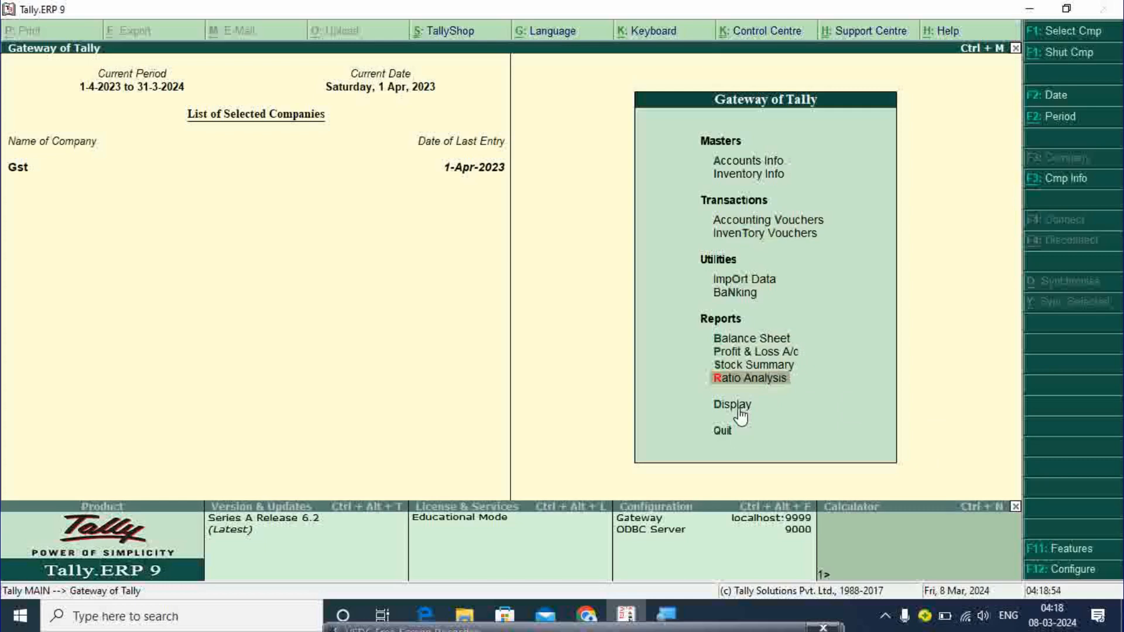
key(Down)
key(Return)
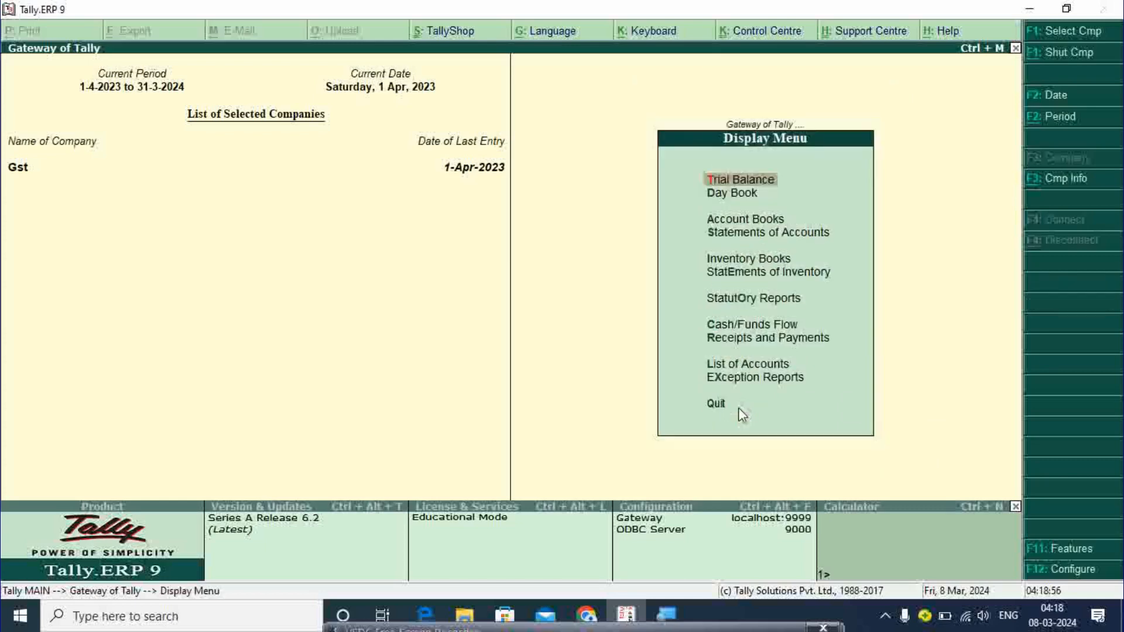
key(Down)
key(Down)
key(Down)
key(Down)
key(Down)
key(Down)
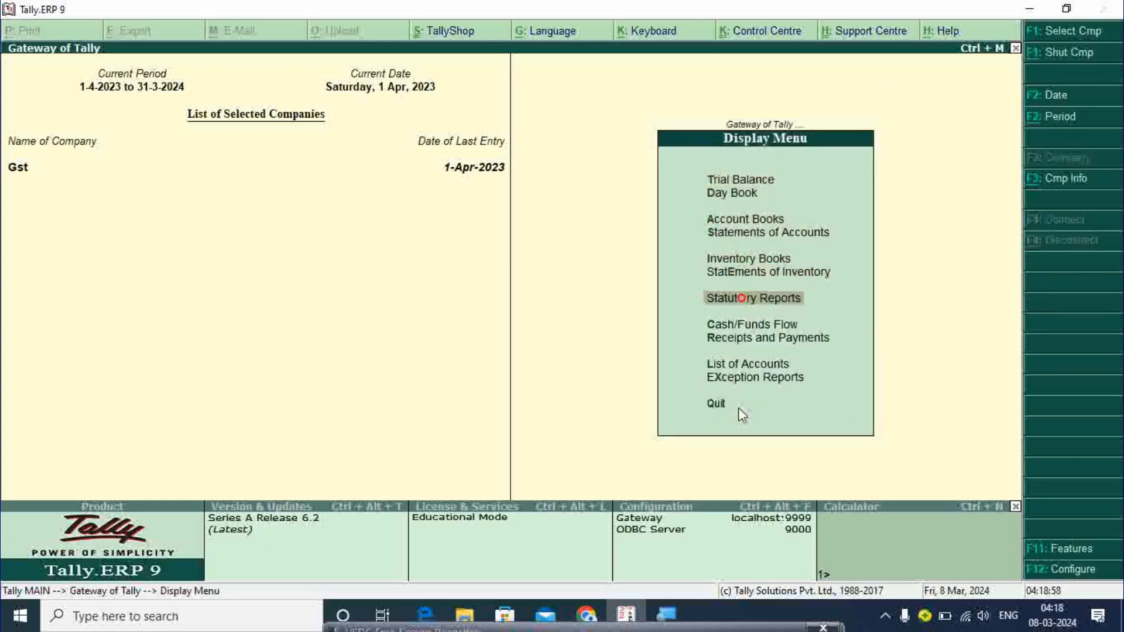
key(Return)
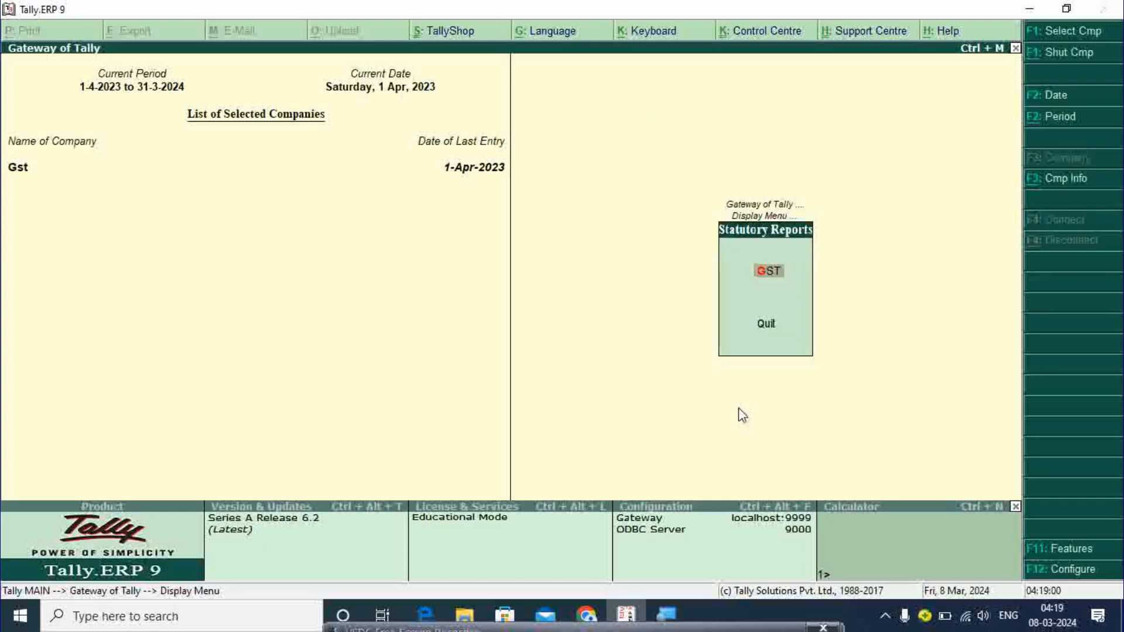
click(769, 272)
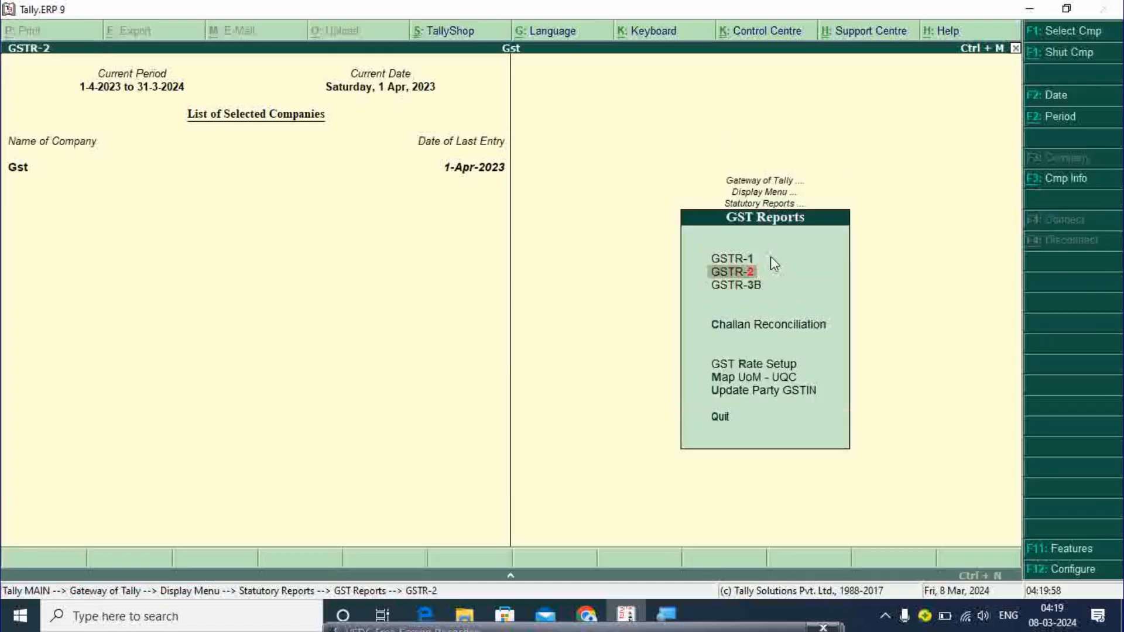
- Open GSTR-2 to check 62,000 taxable value and 3,100 tax, then back out
key(Return)
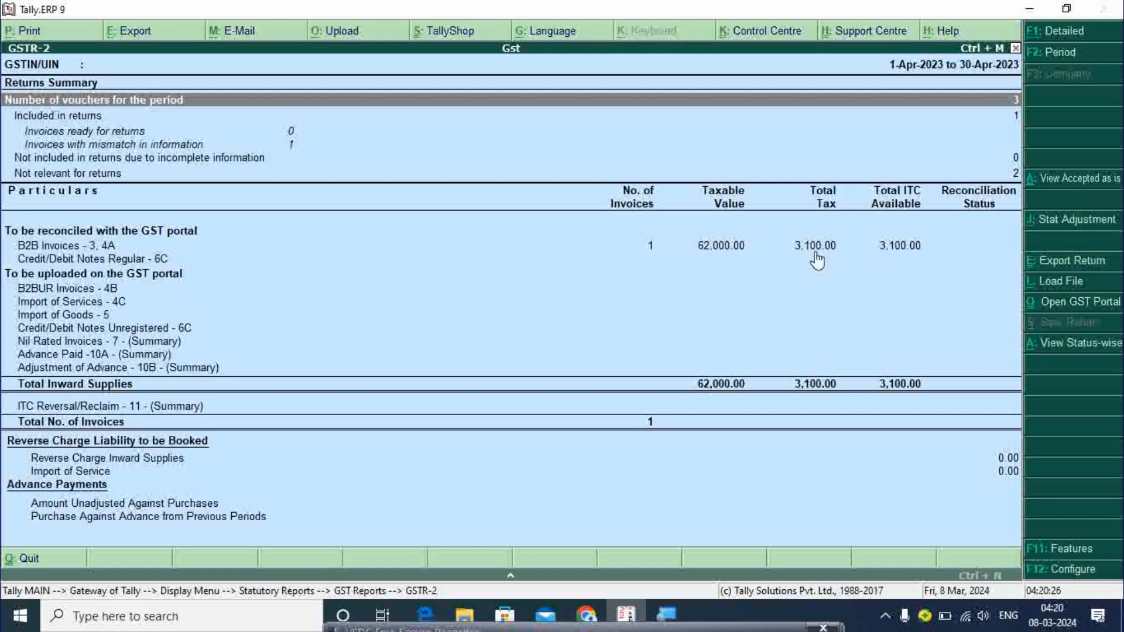
key(Escape)
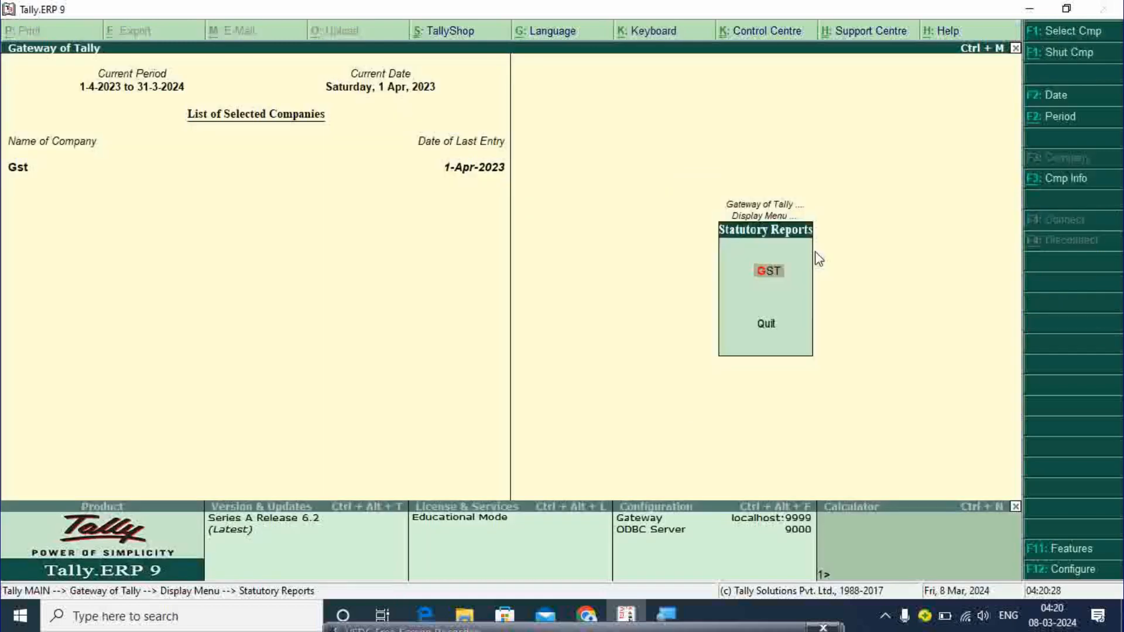
key(Escape)
key(Escape)
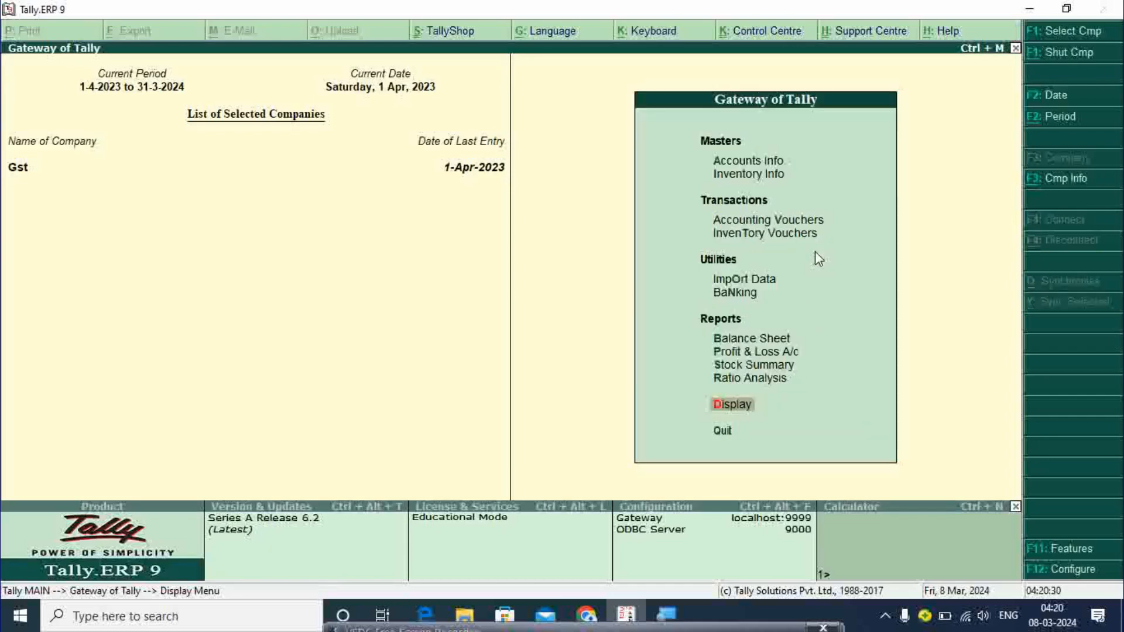